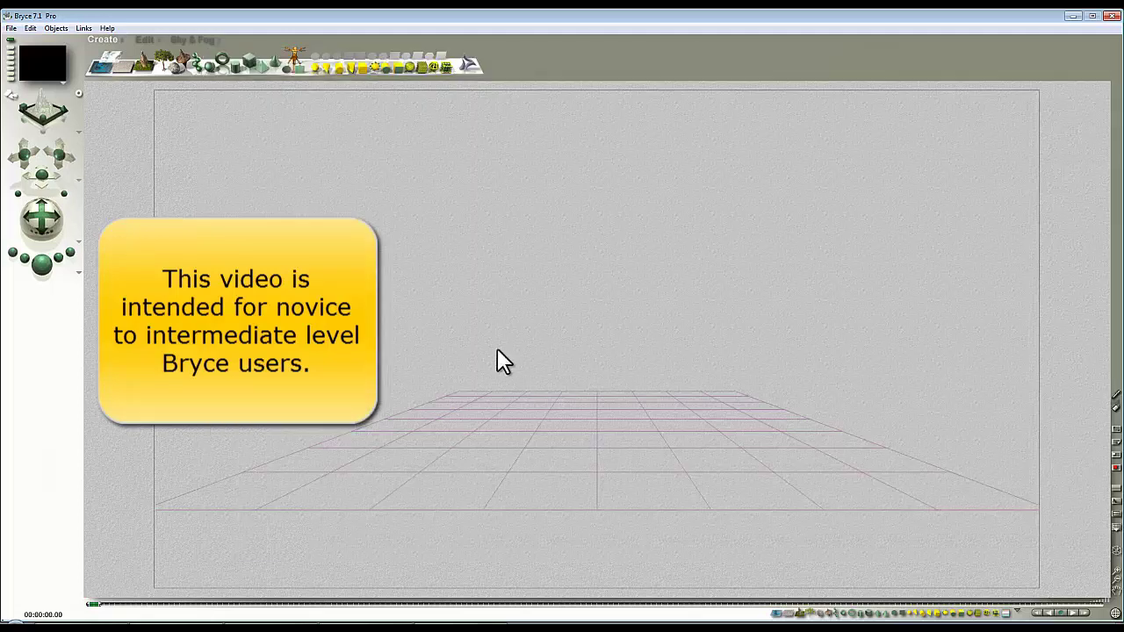
# Step: Render the default scene, check its layout from the top view and return to the camera view
pyautogui.click(42, 264)
pyautogui.click(566, 332)
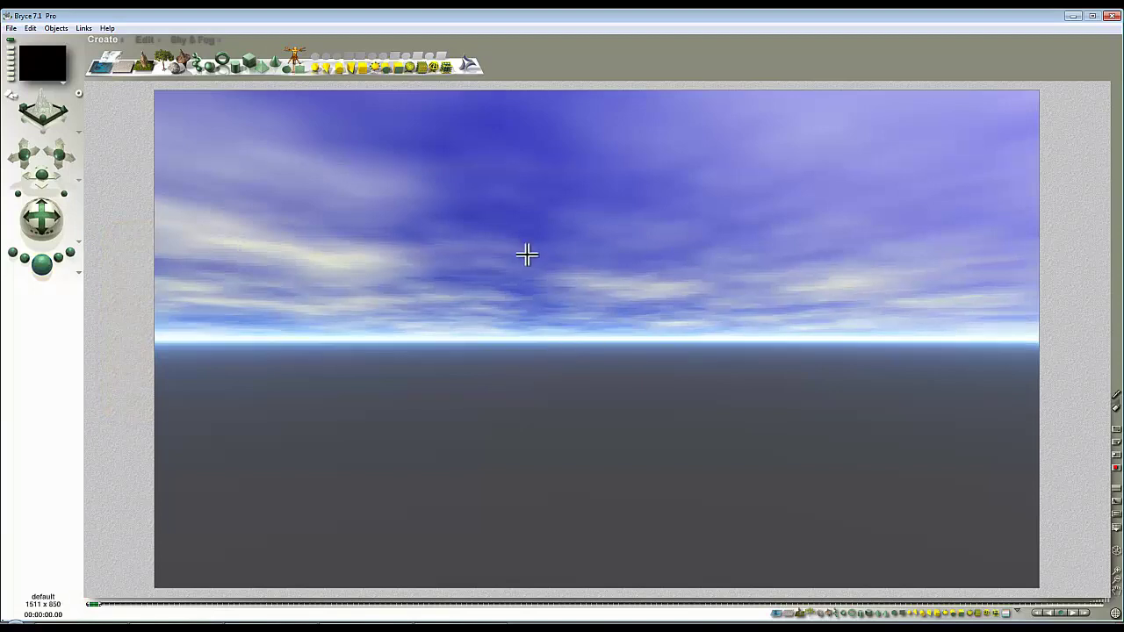
pyautogui.press('Escape')
pyautogui.press('2')
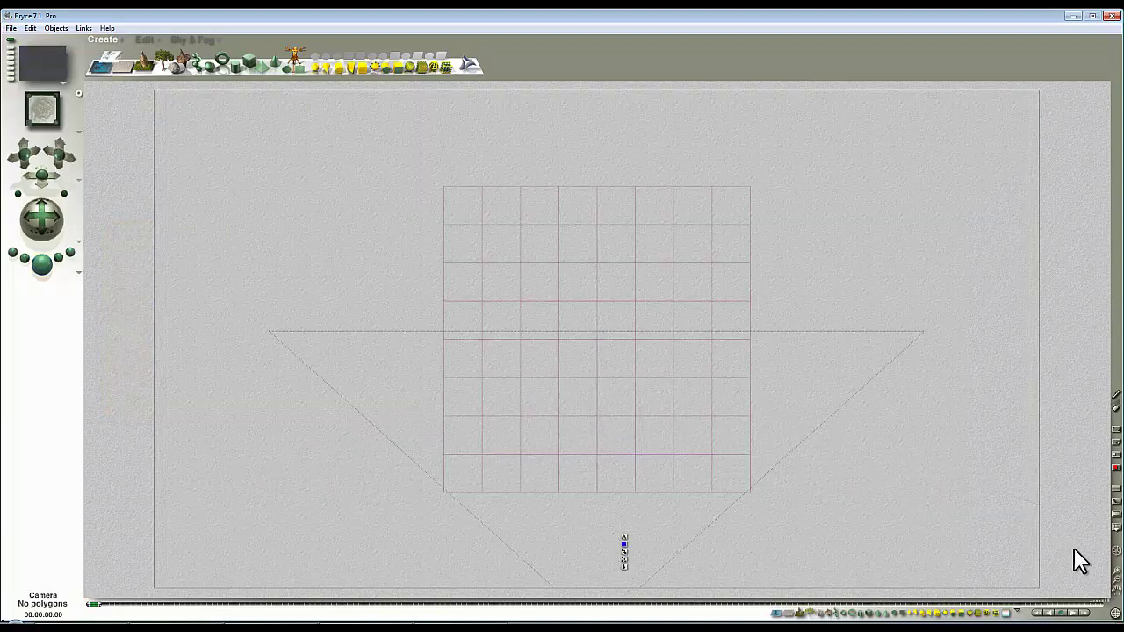
pyautogui.click(1116, 582)
pyautogui.press('1')
# Step: Make the ground plane's material a perfect mirror with diffusion 0 and reflection 100
pyautogui.rightClick(669, 453)
pyautogui.click(689, 460)
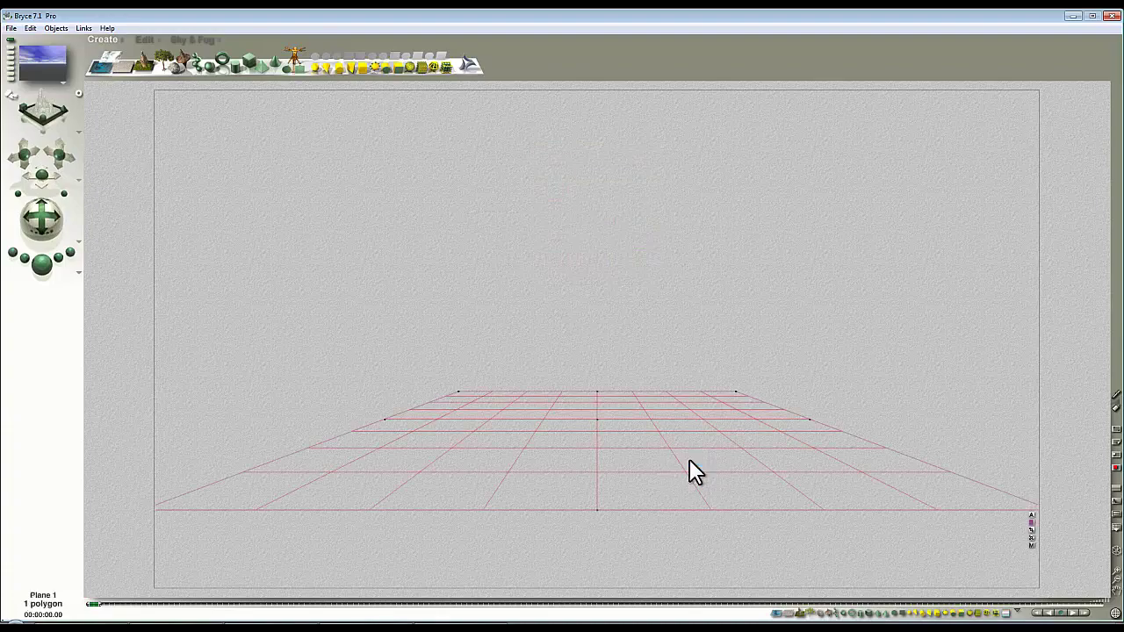
pyautogui.click(1032, 546)
pyautogui.moveTo(353, 313); pyautogui.dragTo(452, 315)
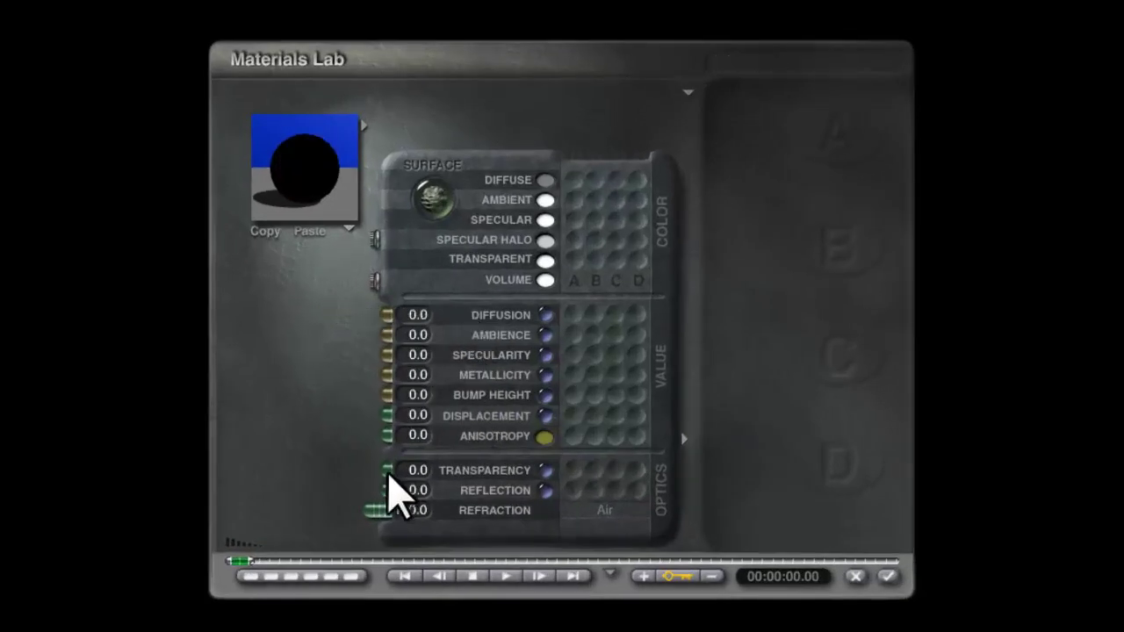
pyautogui.moveTo(379, 486); pyautogui.dragTo(239, 254)
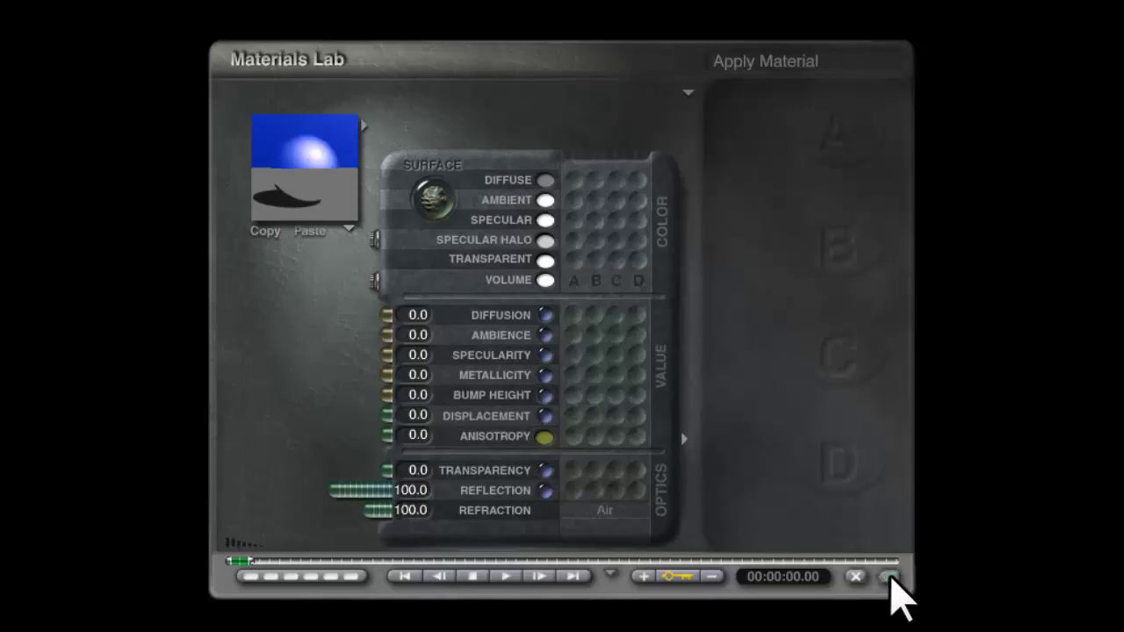
pyautogui.click(891, 579)
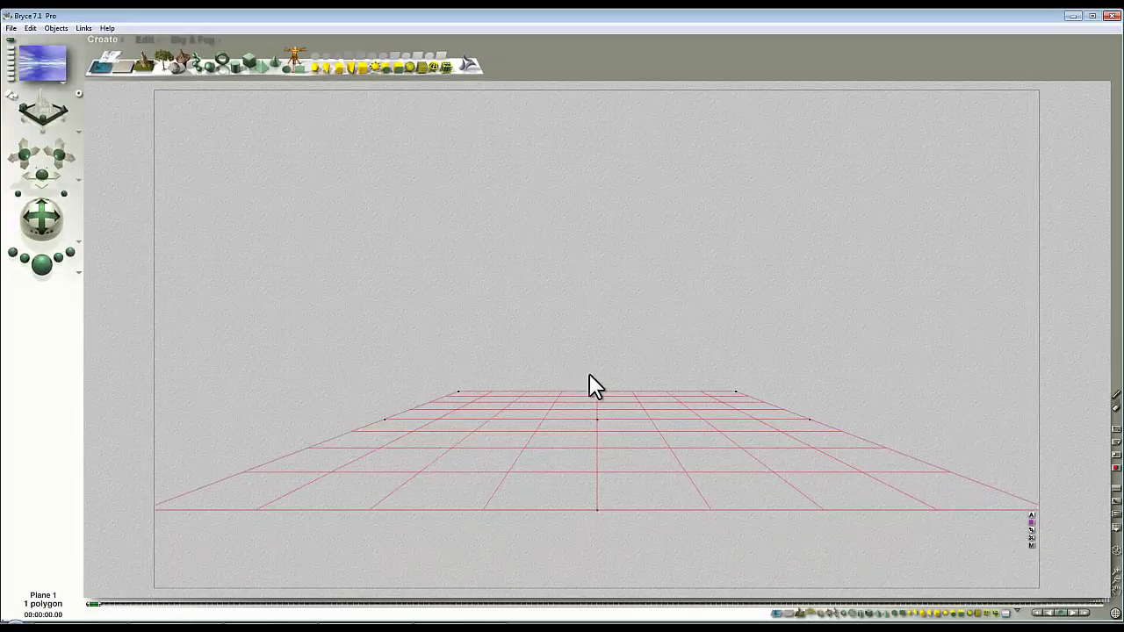
# Step: Duplicate the mirror plane and raise the copy above the ground as a ceiling
pyautogui.hotkey('ctrl', 'd')
pyautogui.click(143, 37)
pyautogui.moveTo(223, 52); pyautogui.dragTo(510, 316)
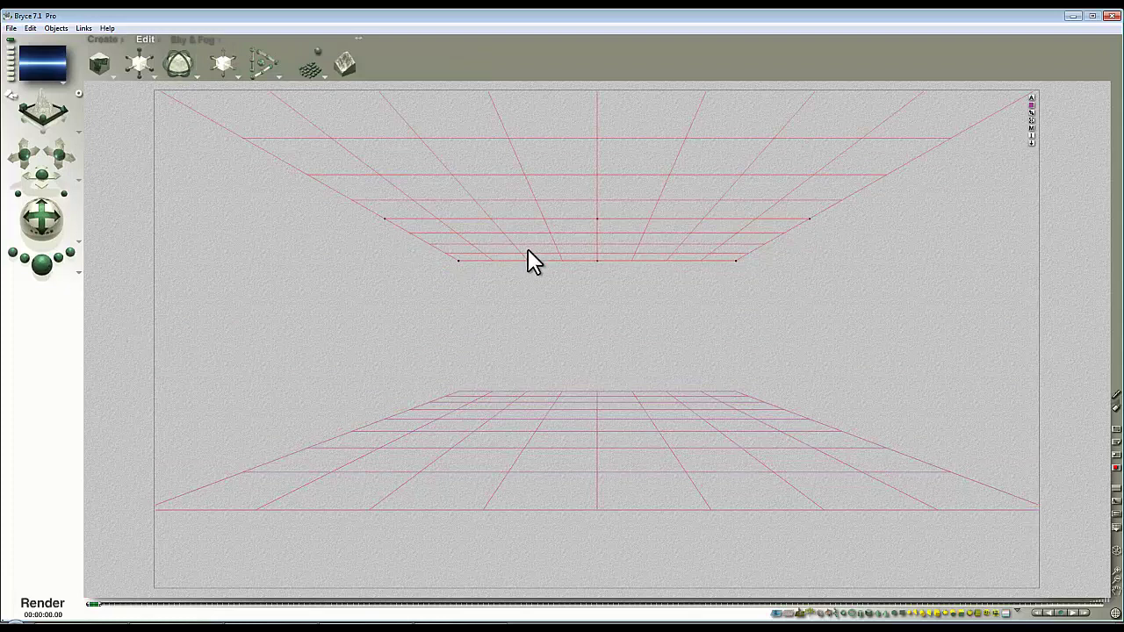
pyautogui.press('Escape')
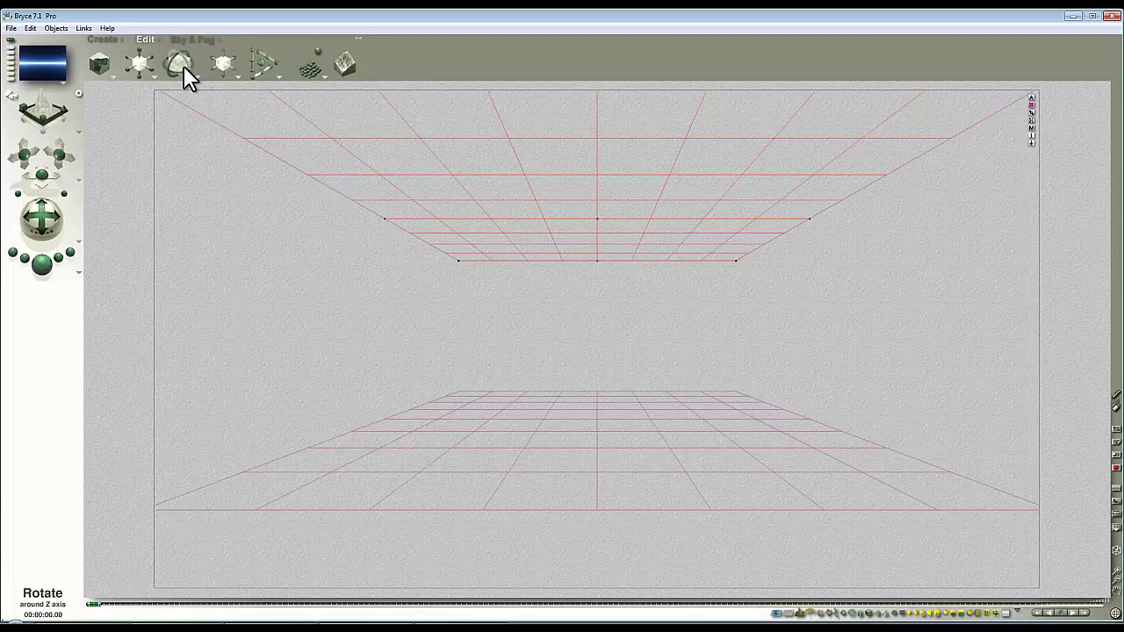
# Step: Tilt the ceiling plane and the ground plane slightly around Z in opposite directions and render the scene
pyautogui.moveTo(180, 62); pyautogui.dragTo(317, 207)
pyautogui.rightClick(612, 428)
pyautogui.click(630, 434)
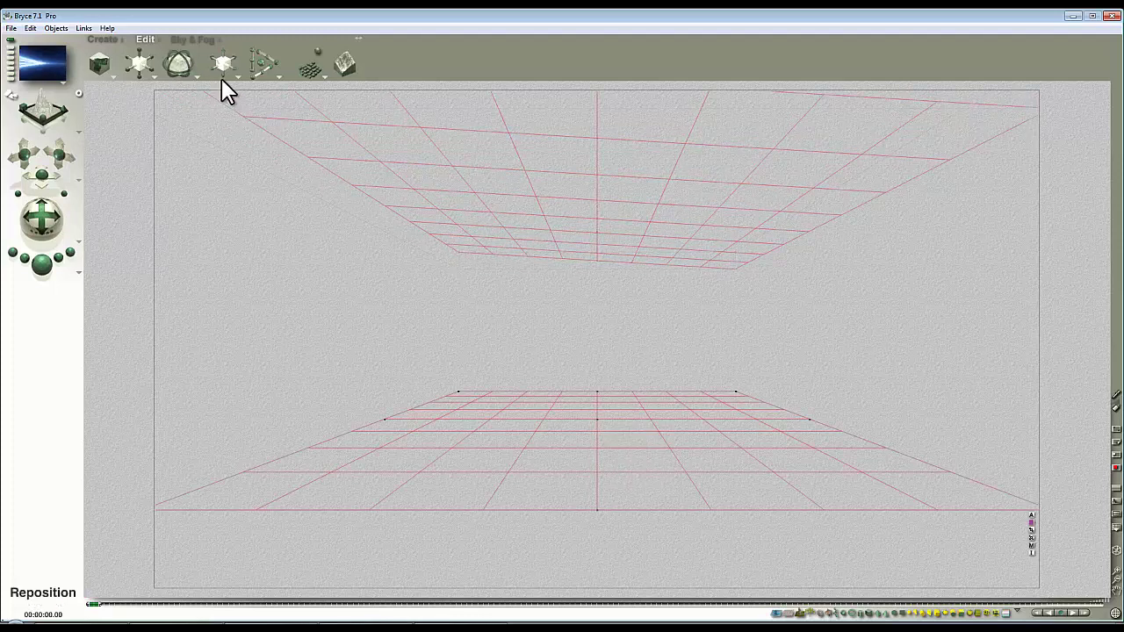
pyautogui.moveTo(185, 63); pyautogui.dragTo(245, 77)
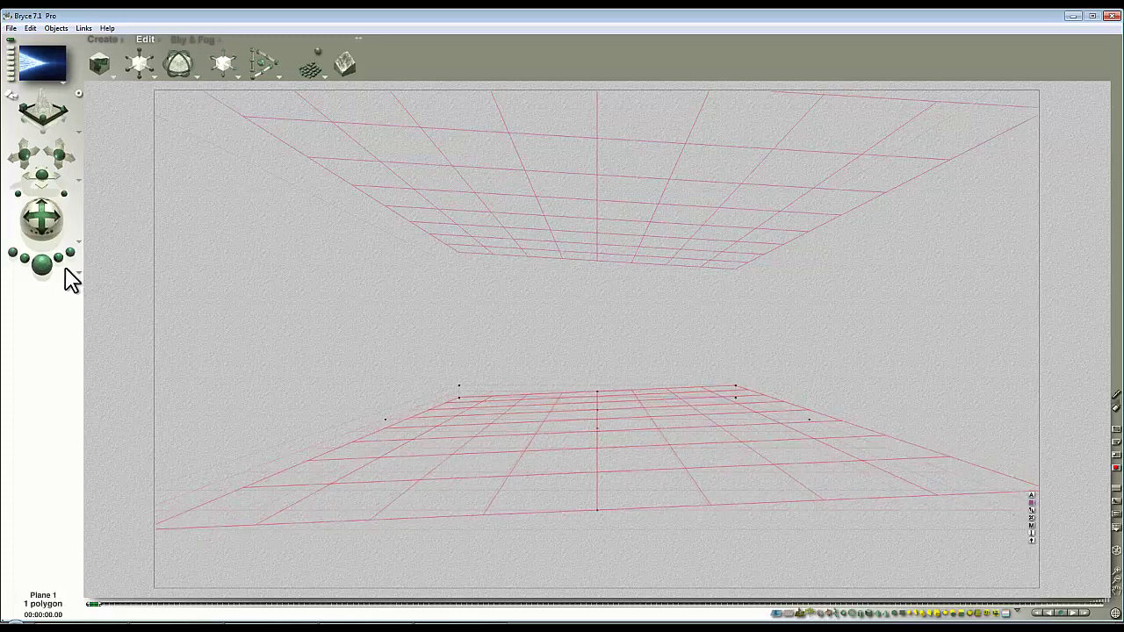
pyautogui.hotkey('ctrl', 'r')
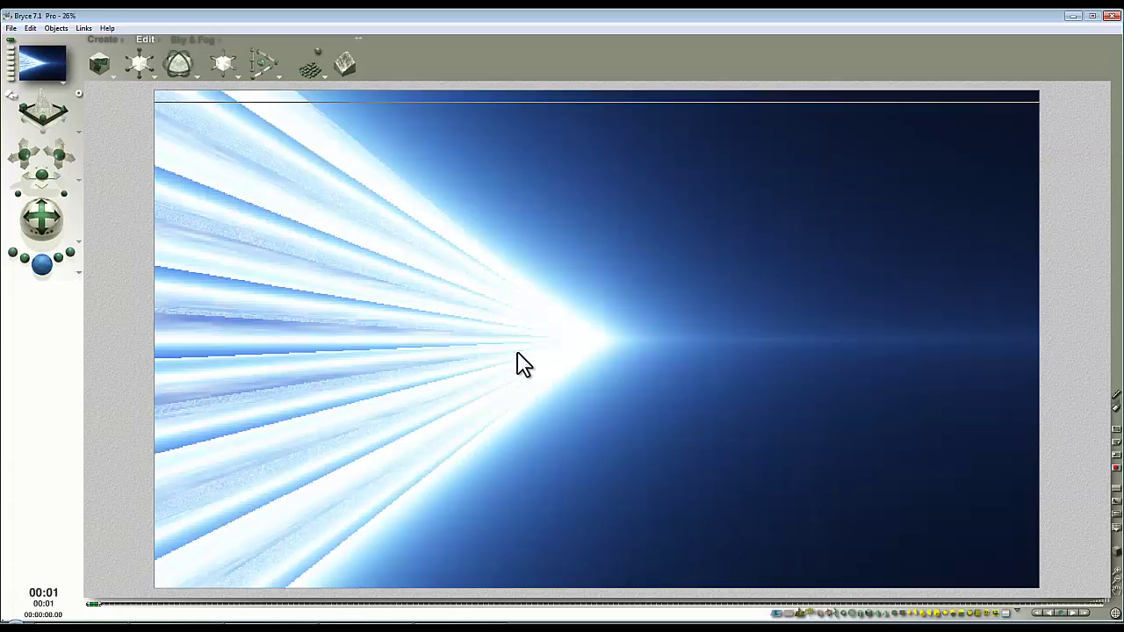
pyautogui.click(518, 349)
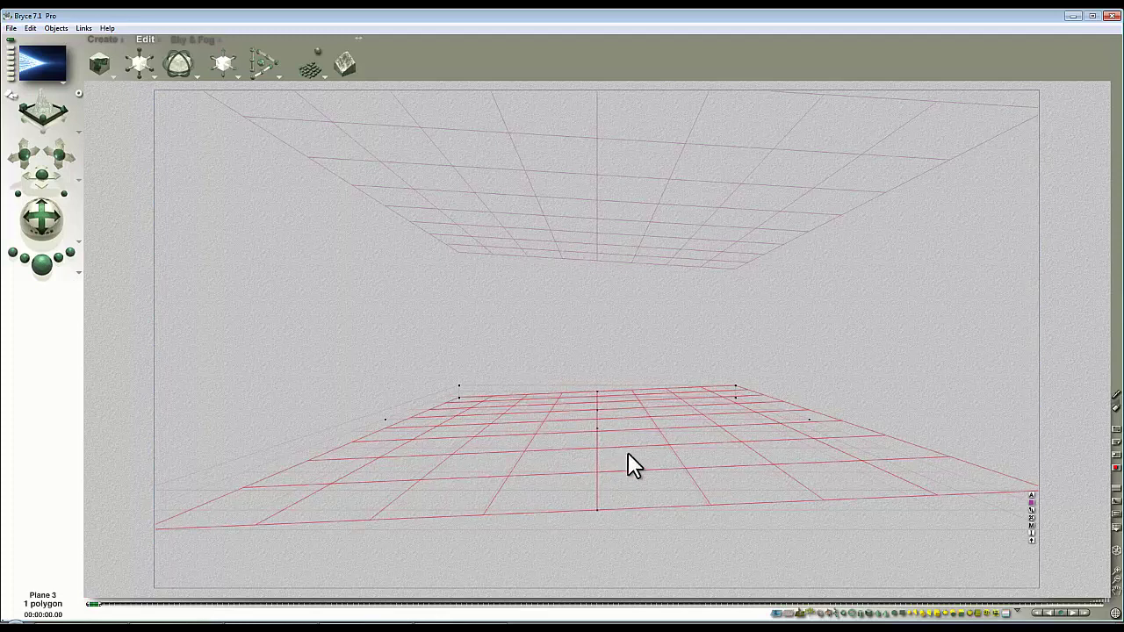
# Step: Stand a duplicate of the ground plane upright between the two planes, set its reflection to 0 and render the scene
pyautogui.moveTo(630, 455); pyautogui.dragTo(546, 299)
pyautogui.moveTo(187, 66); pyautogui.dragTo(180, 66)
pyautogui.click(571, 222)
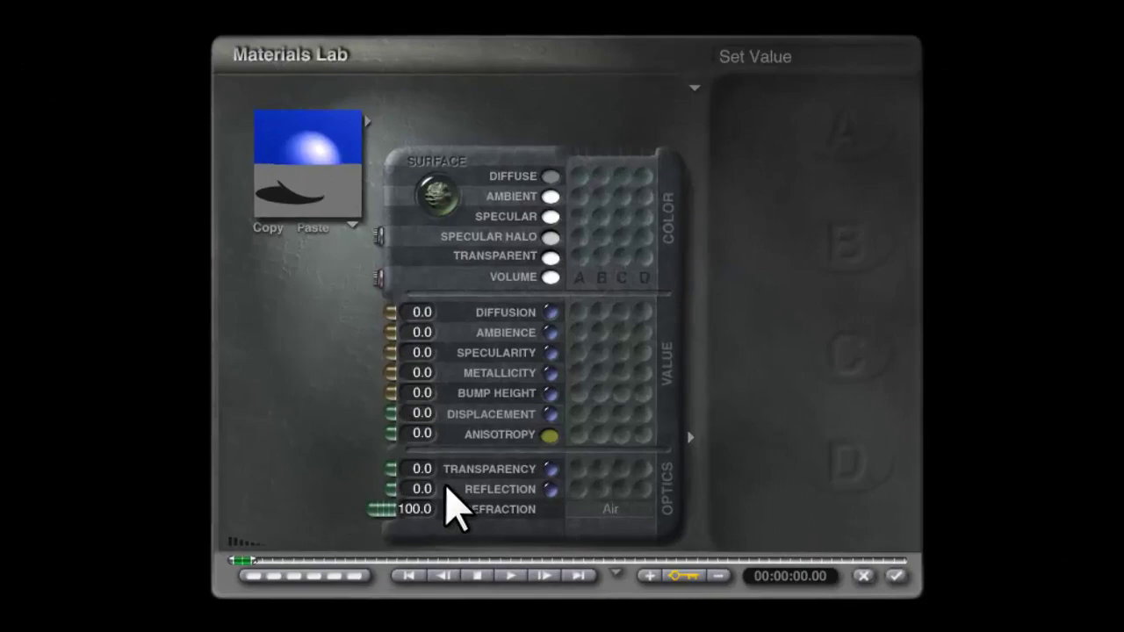
pyautogui.click(896, 576)
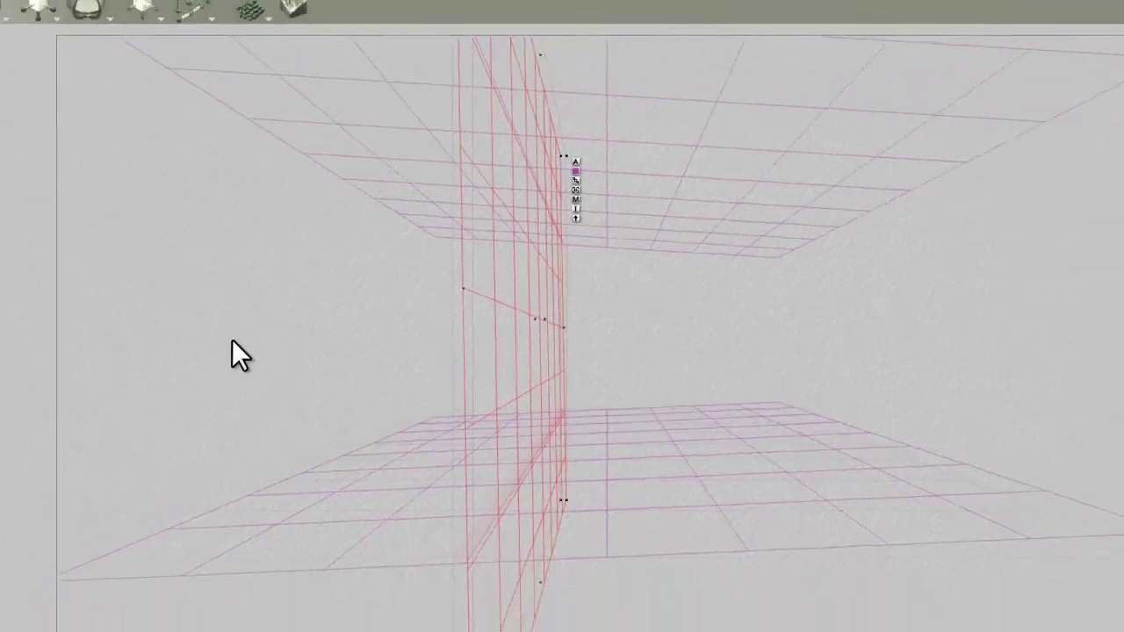
pyautogui.hotkey('ctrl', 'r')
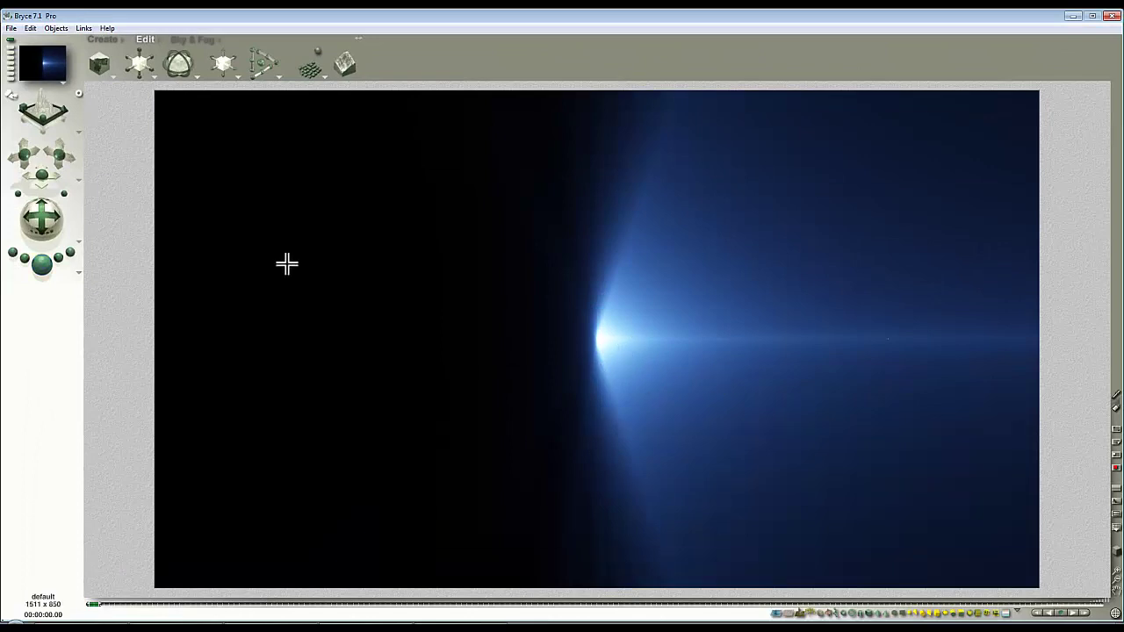
# Step: Rotate and shift the camera to reframe the light glow, rendering after each adjustment
pyautogui.moveTo(37, 211)
pyautogui.mouseDown()
pyautogui.moveTo(45, 177)
pyautogui.moveTo(46, 225)
pyautogui.mouseUp()
pyautogui.click(49, 267)
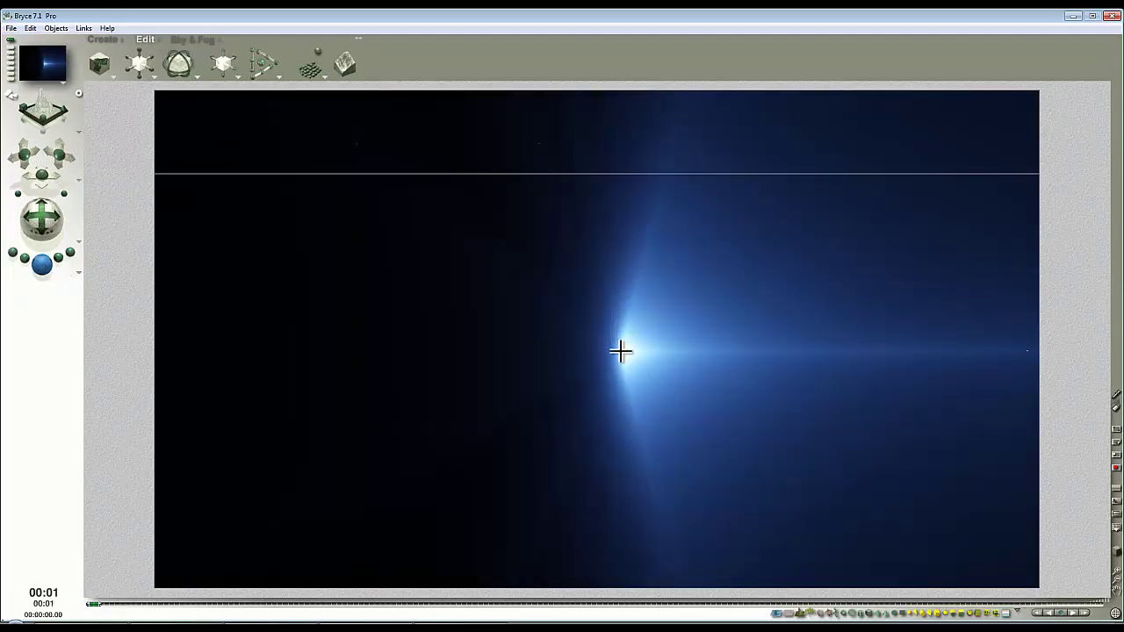
pyautogui.moveTo(41, 175); pyautogui.dragTo(42, 176)
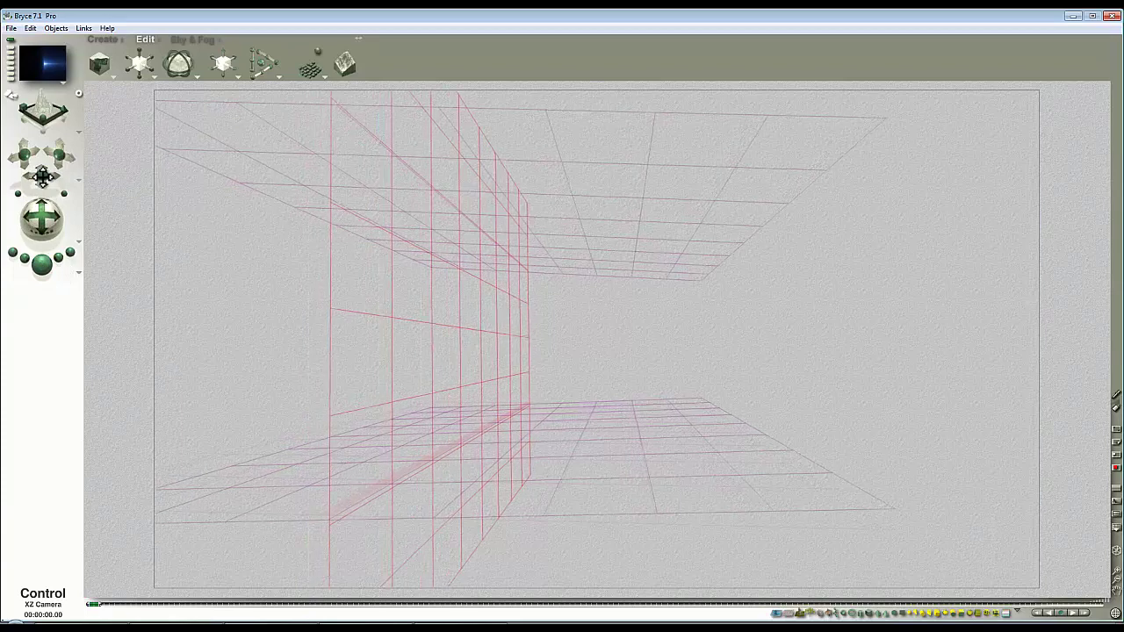
pyautogui.click(50, 262)
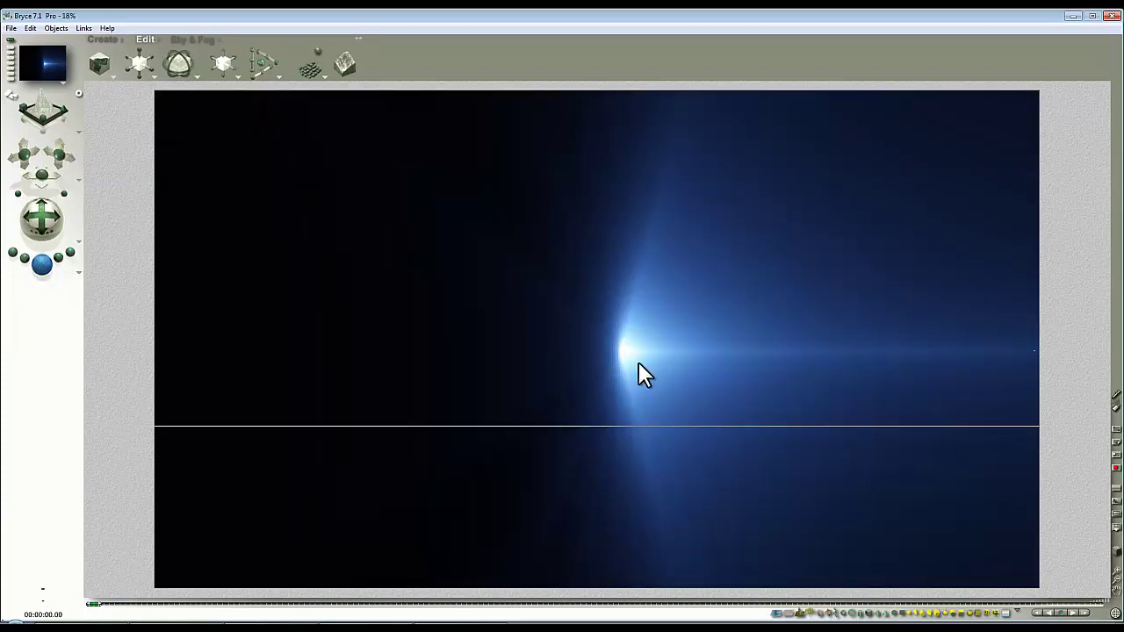
pyautogui.click(41, 176)
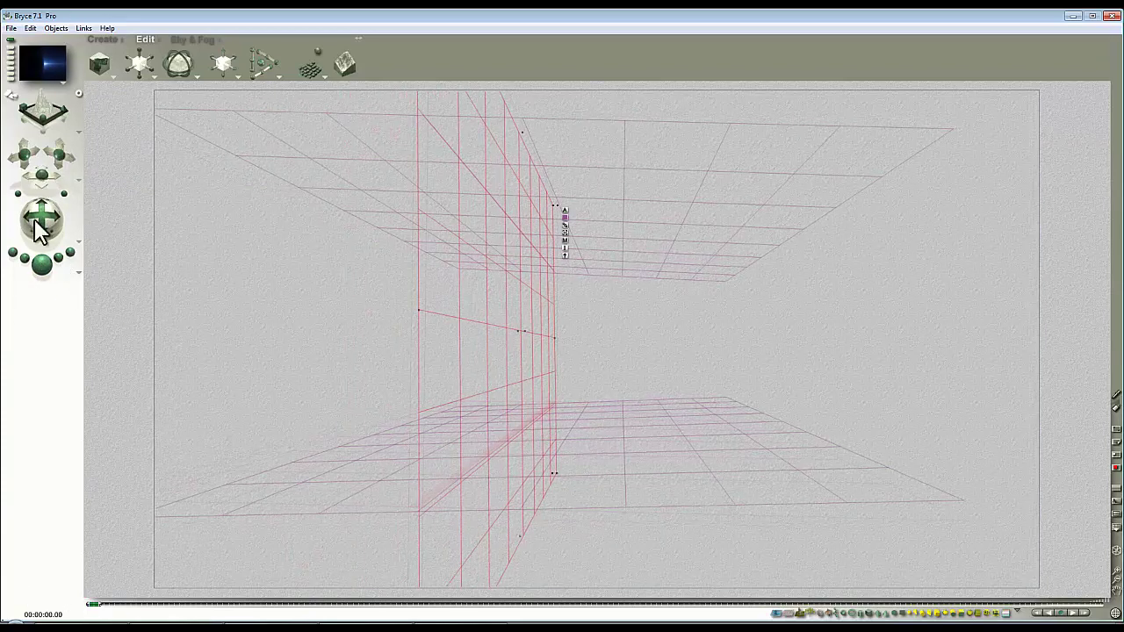
pyautogui.click(45, 263)
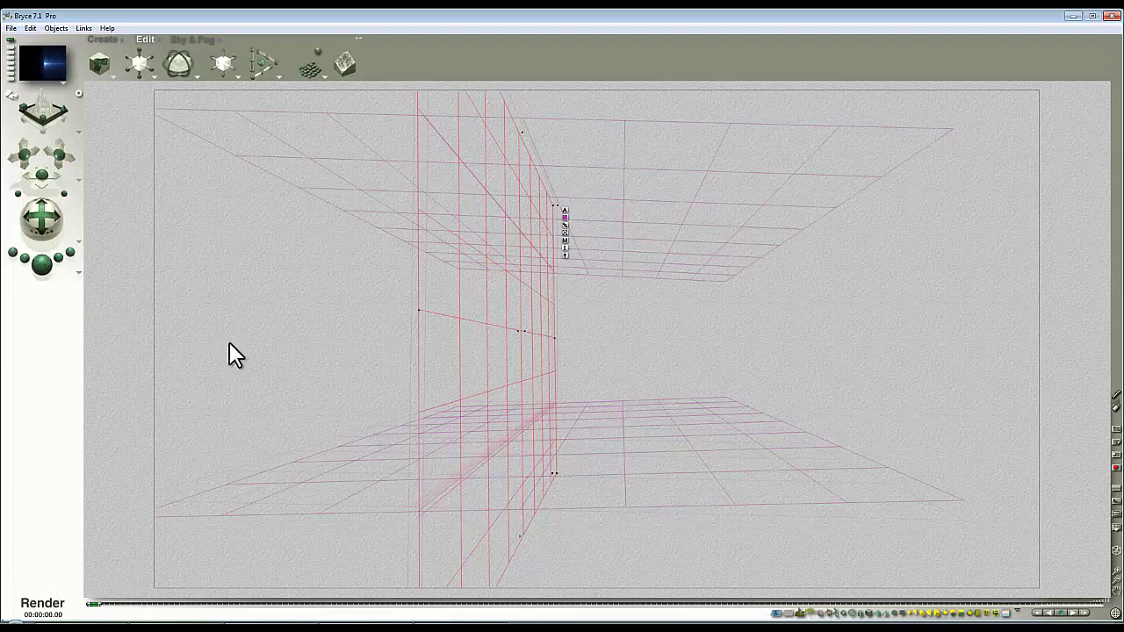
# Step: Widen the camera's framing of the planes and re-aim it to centre the glow vertically, rendering each change
pyautogui.moveTo(65, 193); pyautogui.dragTo(37, 222)
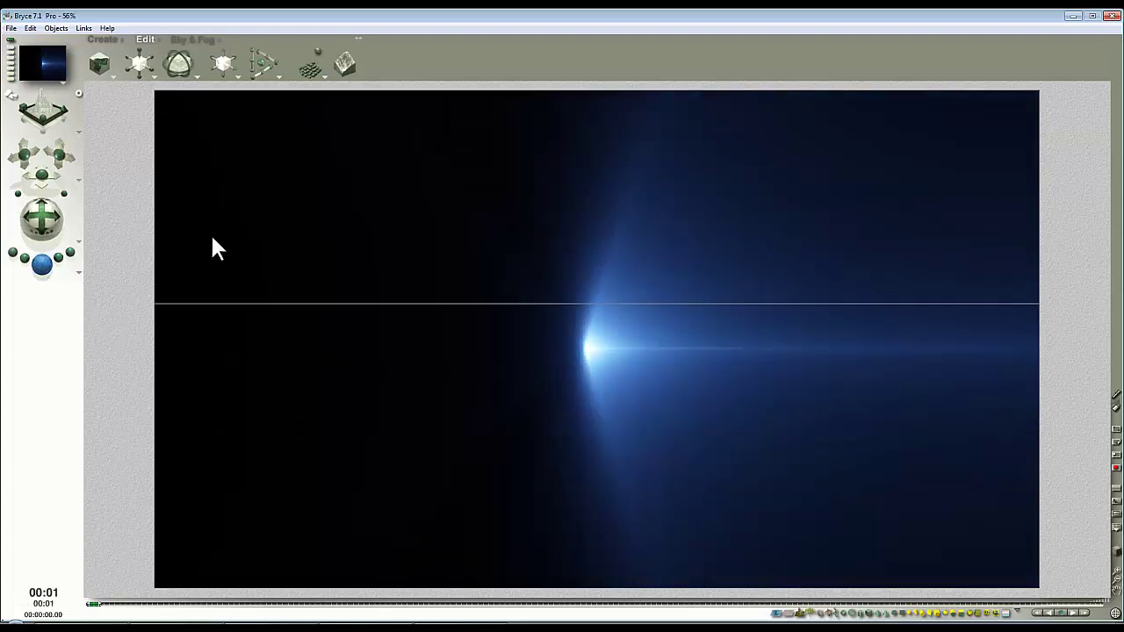
pyautogui.moveTo(66, 198); pyautogui.dragTo(60, 197)
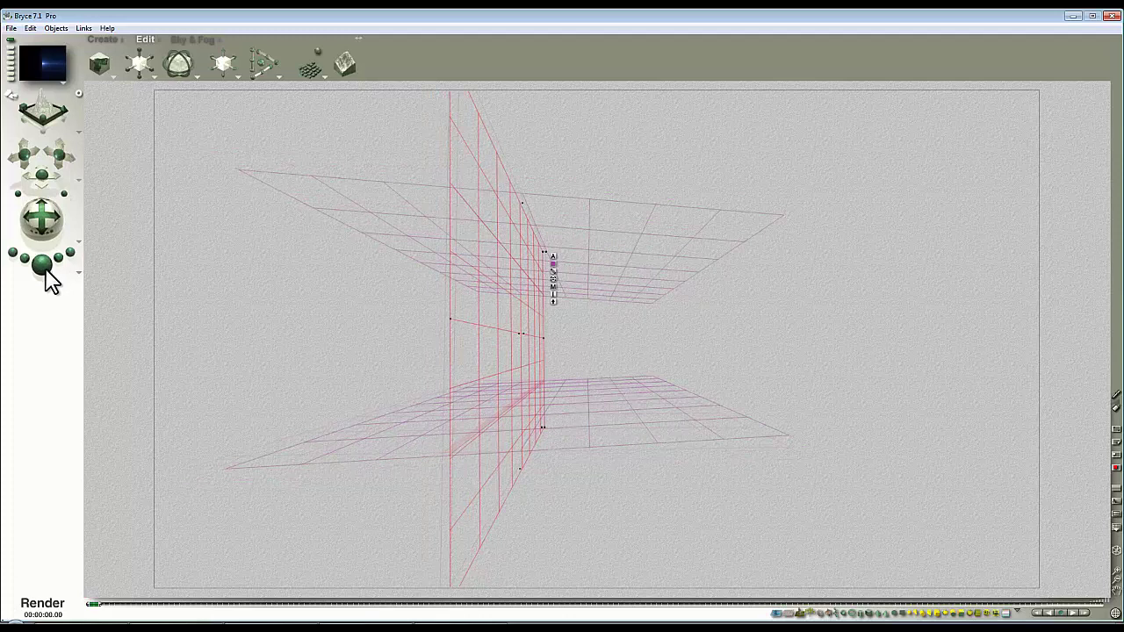
pyautogui.hotkey('ctrl', 'r')
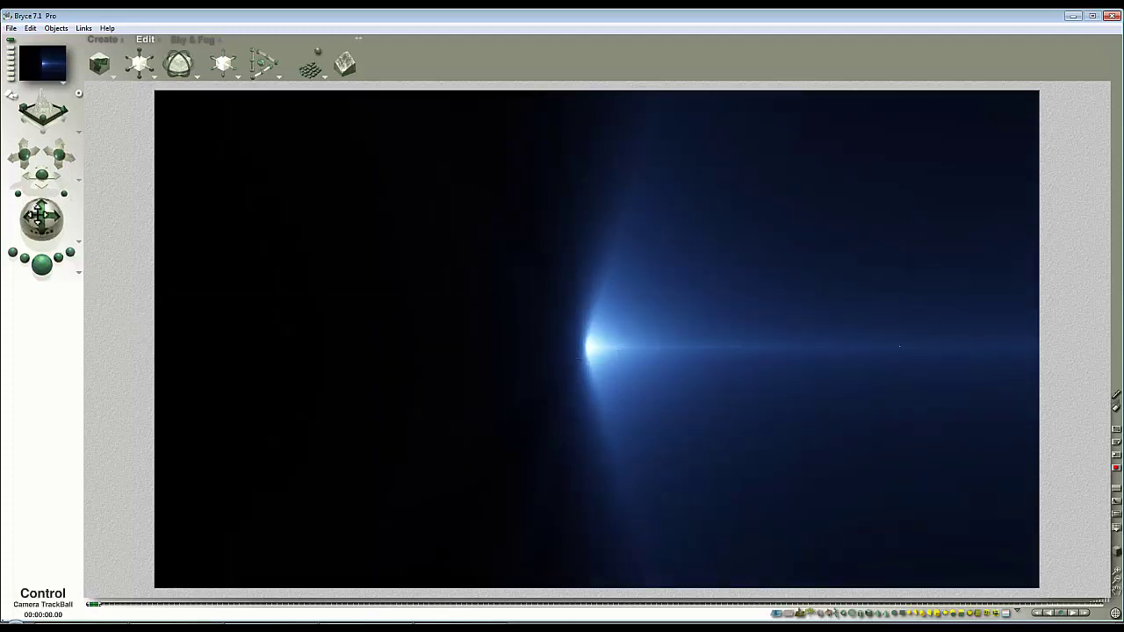
pyautogui.moveTo(39, 215); pyautogui.dragTo(32, 217)
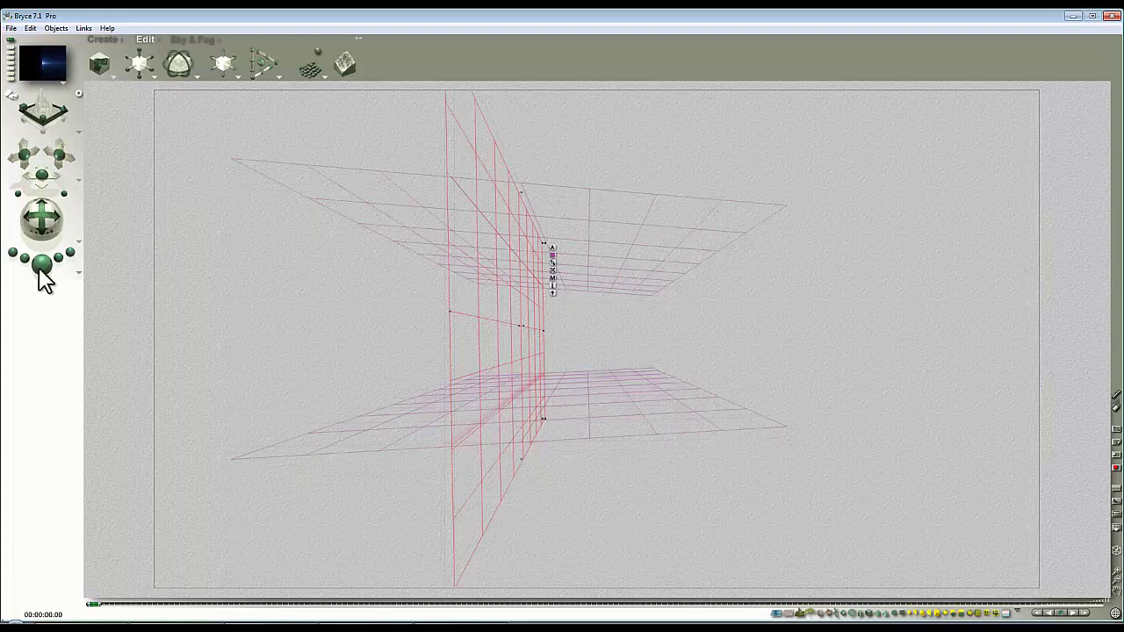
pyautogui.hotkey('ctrl', 'r')
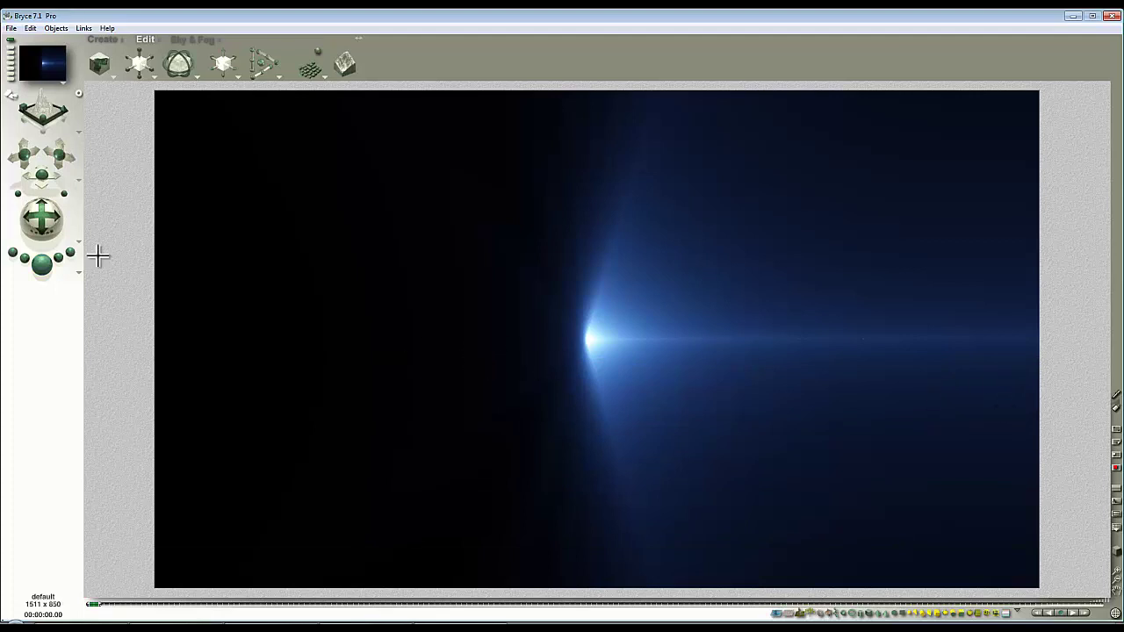
# Step: Save the scene as the Bryce file SFX_thrust.br7
pyautogui.click(10, 29)
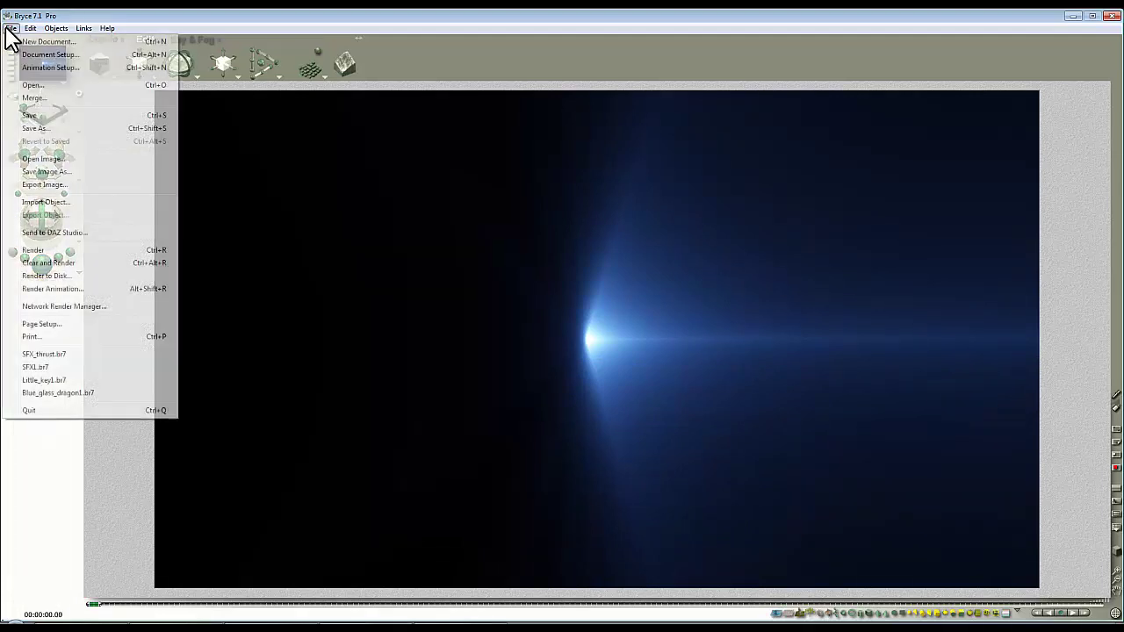
pyautogui.click(37, 129)
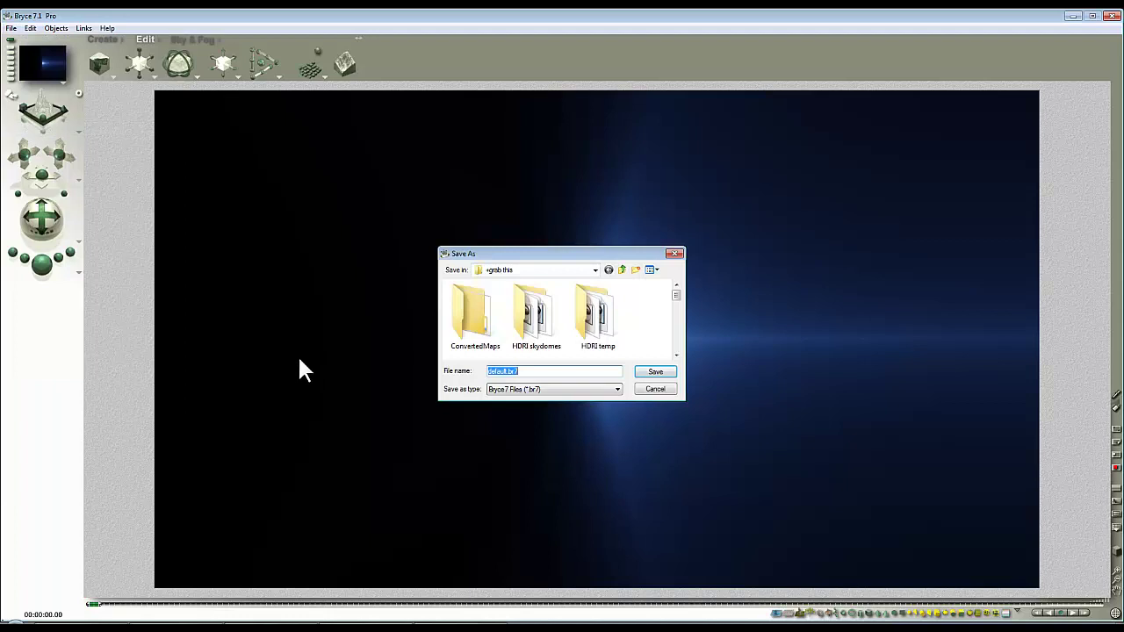
pyautogui.write('SFX')
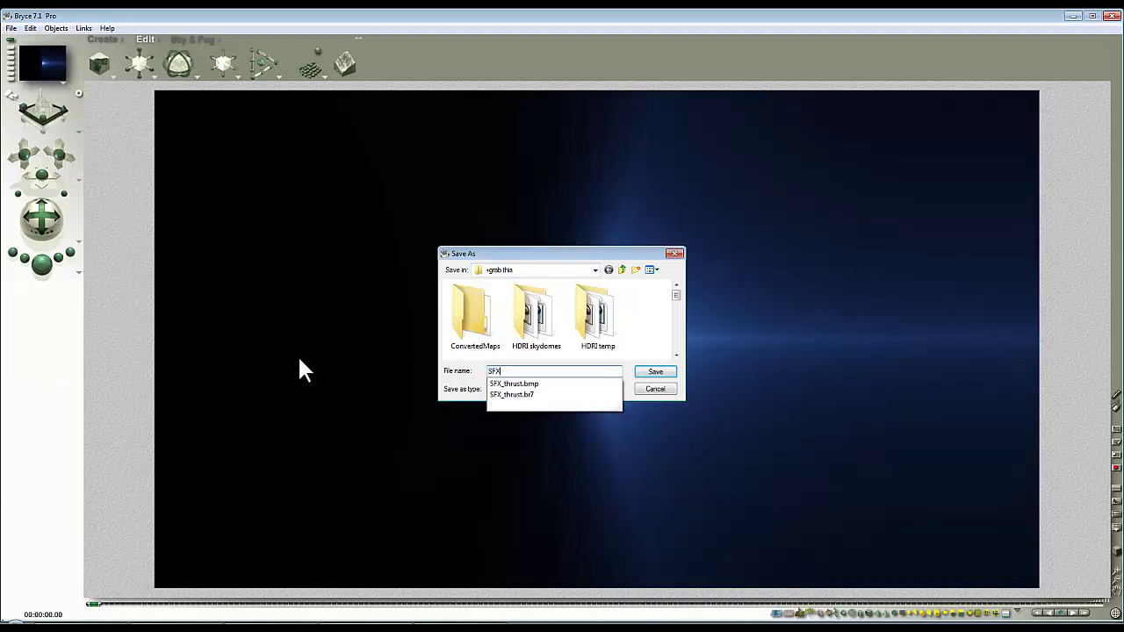
pyautogui.click(517, 395)
pyautogui.click(653, 372)
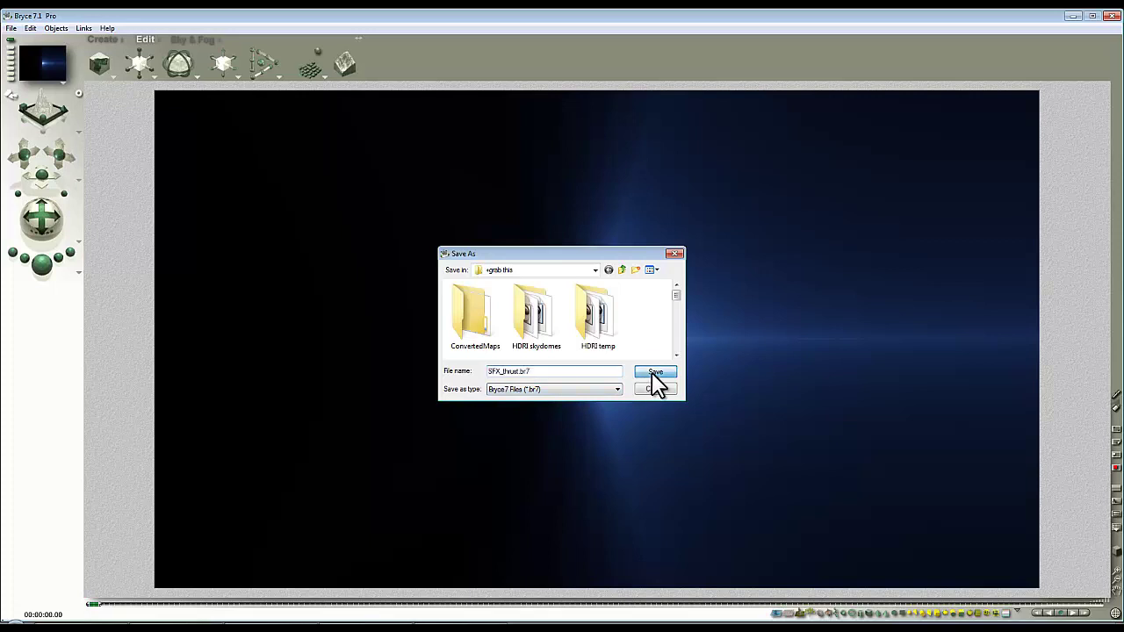
pyautogui.click(596, 325)
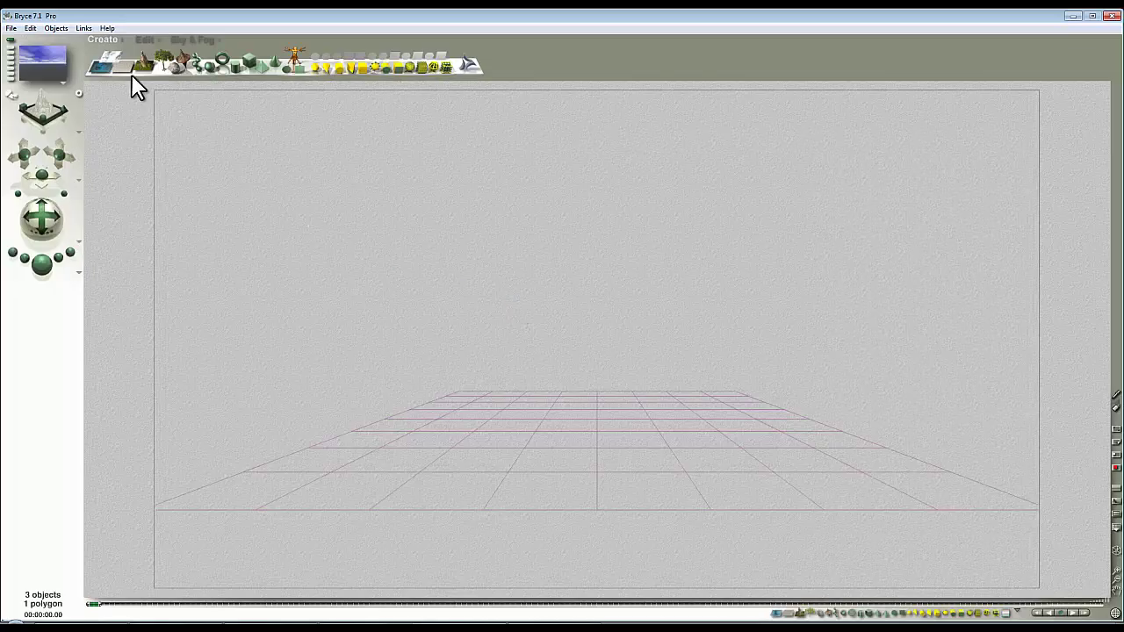
# Step: Load the Warhead model from the warhead category of the Space project object library into the new scene
pyautogui.click(123, 39)
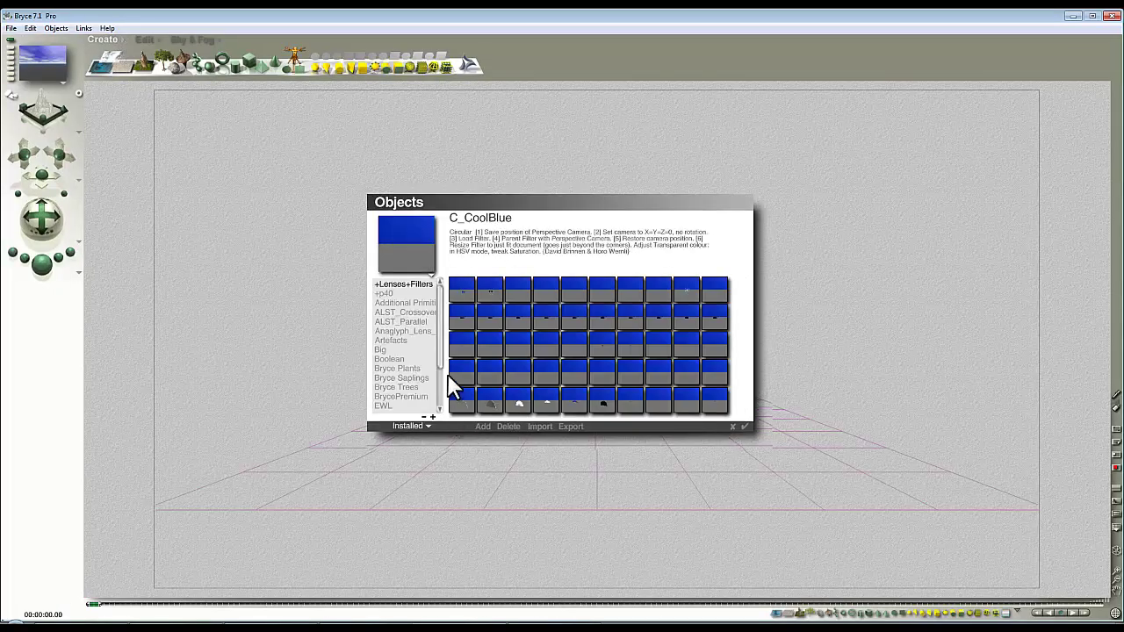
pyautogui.click(435, 445)
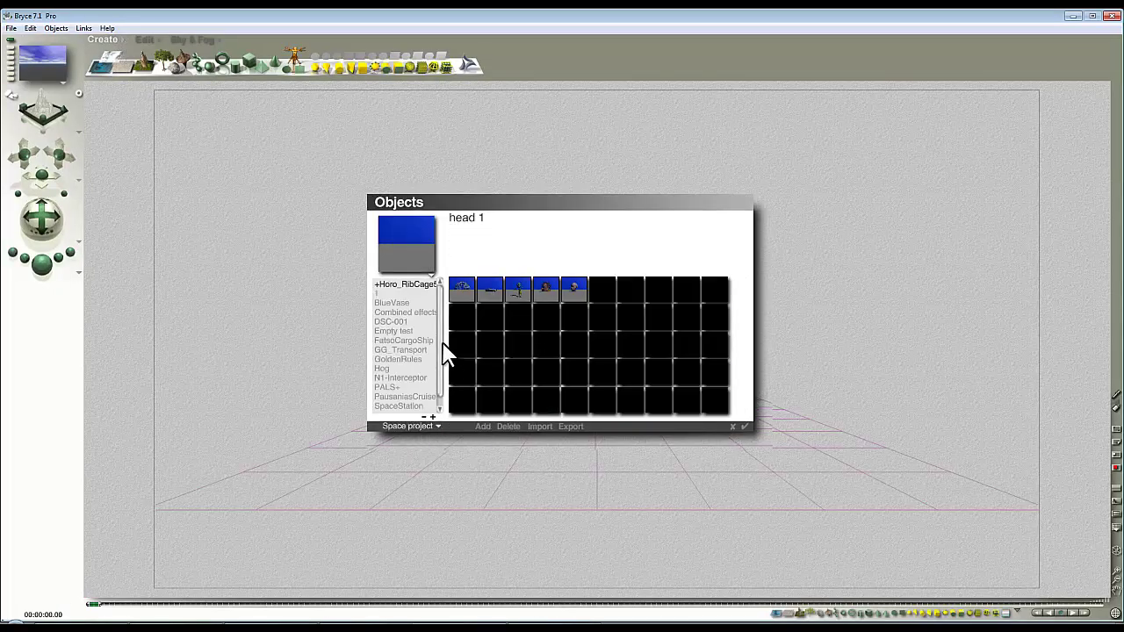
pyautogui.click(400, 406)
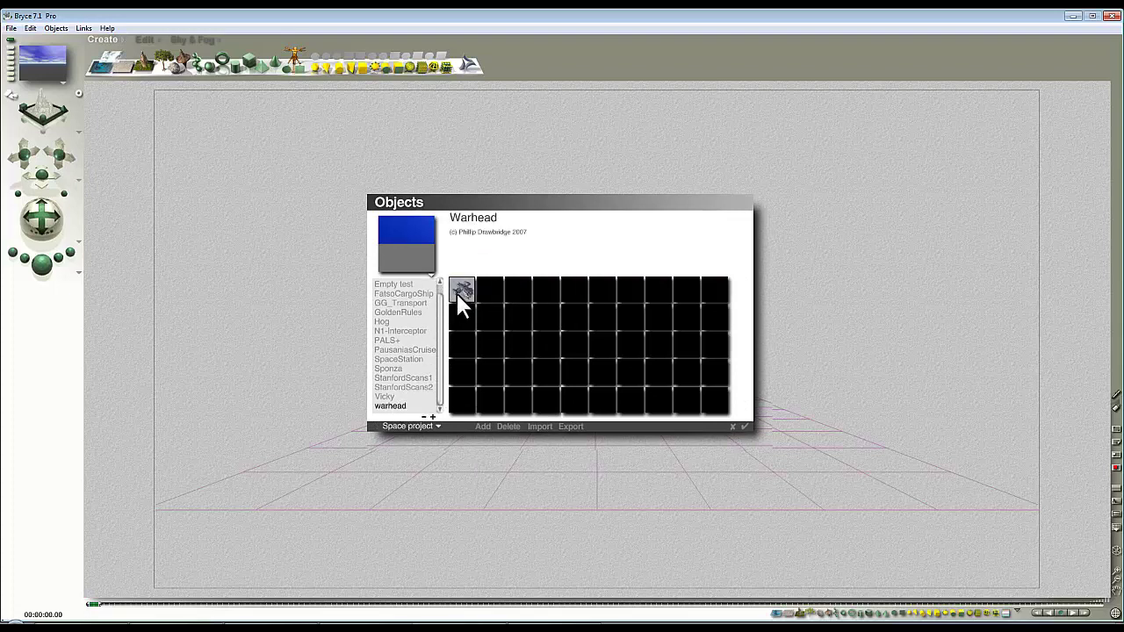
pyautogui.click(745, 426)
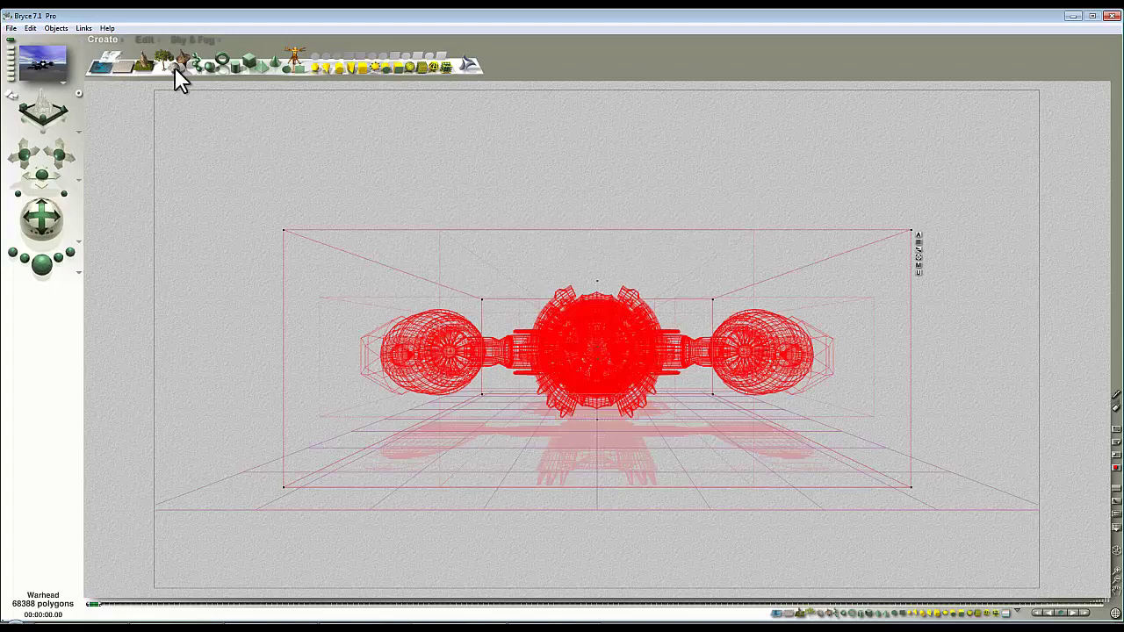
# Step: Rotate the Warhead spaceship away from its straight-on view to a tilted three-quarter angle
pyautogui.click(146, 39)
pyautogui.moveTo(193, 81); pyautogui.dragTo(185, 66)
pyautogui.moveTo(639, 397); pyautogui.dragTo(340, 301)
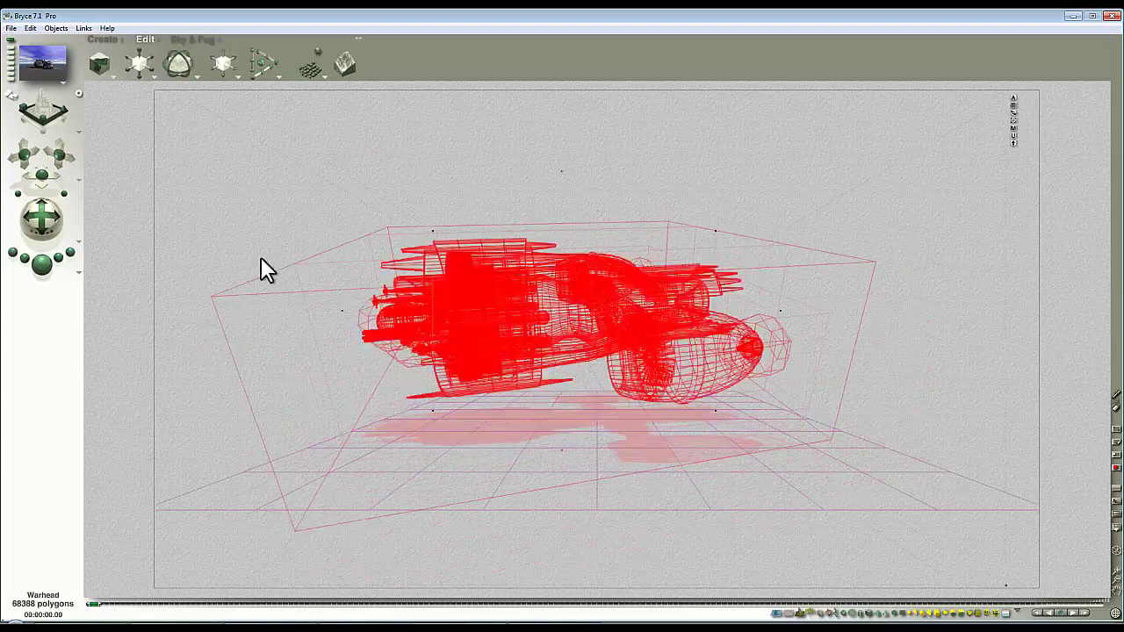
# Step: Delete the ground plane from beneath the Warhead spaceship and render the scene
pyautogui.click(660, 485)
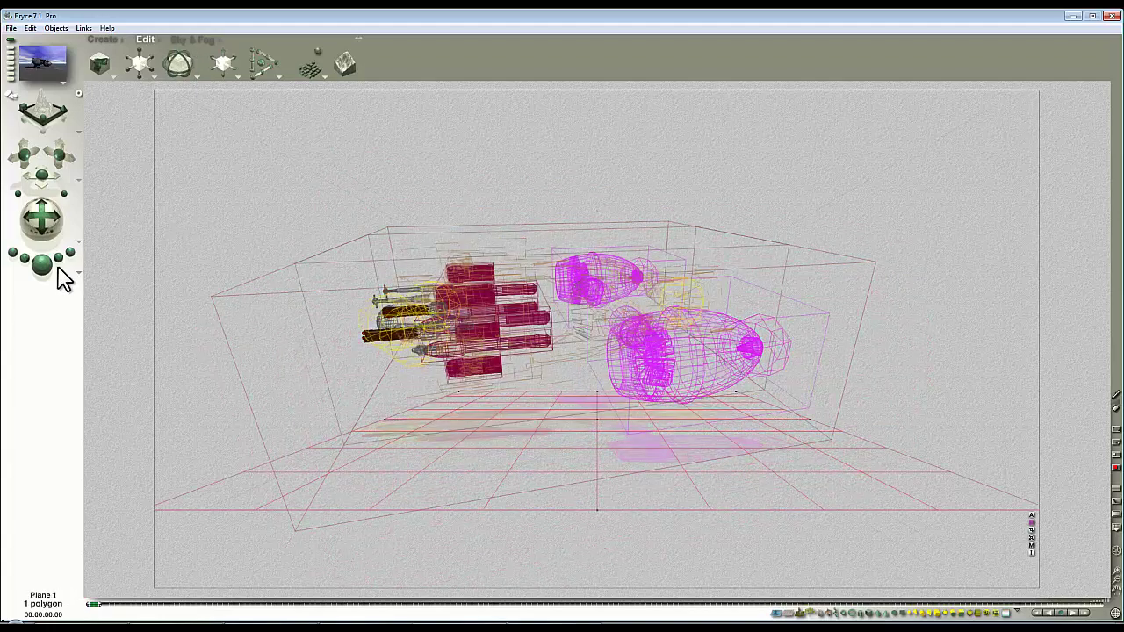
pyautogui.click(304, 386)
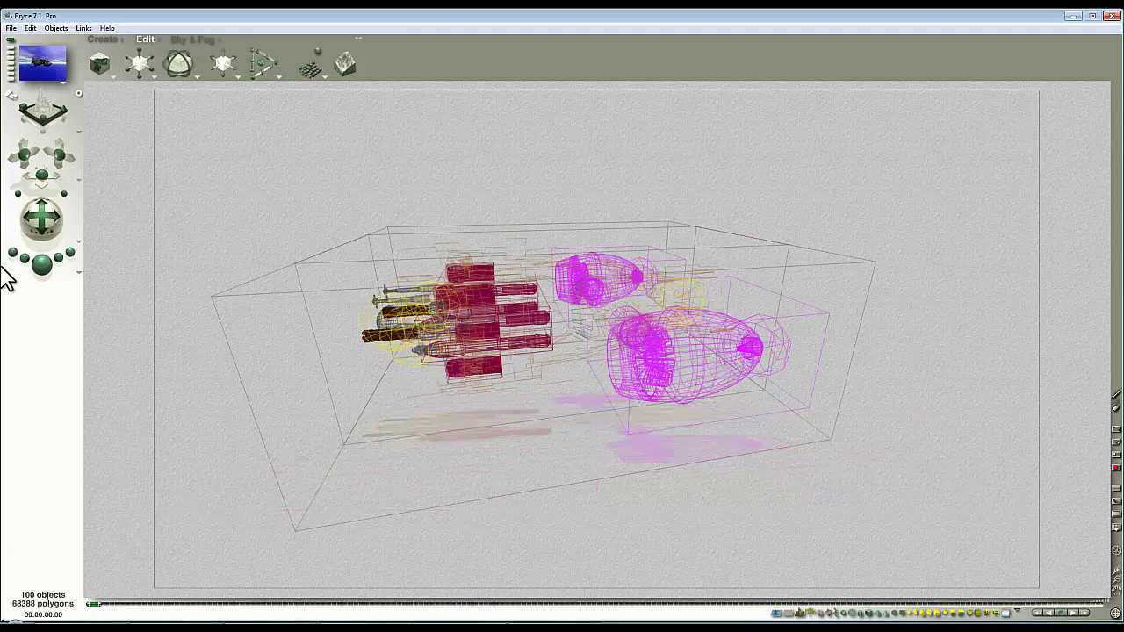
pyautogui.click(46, 267)
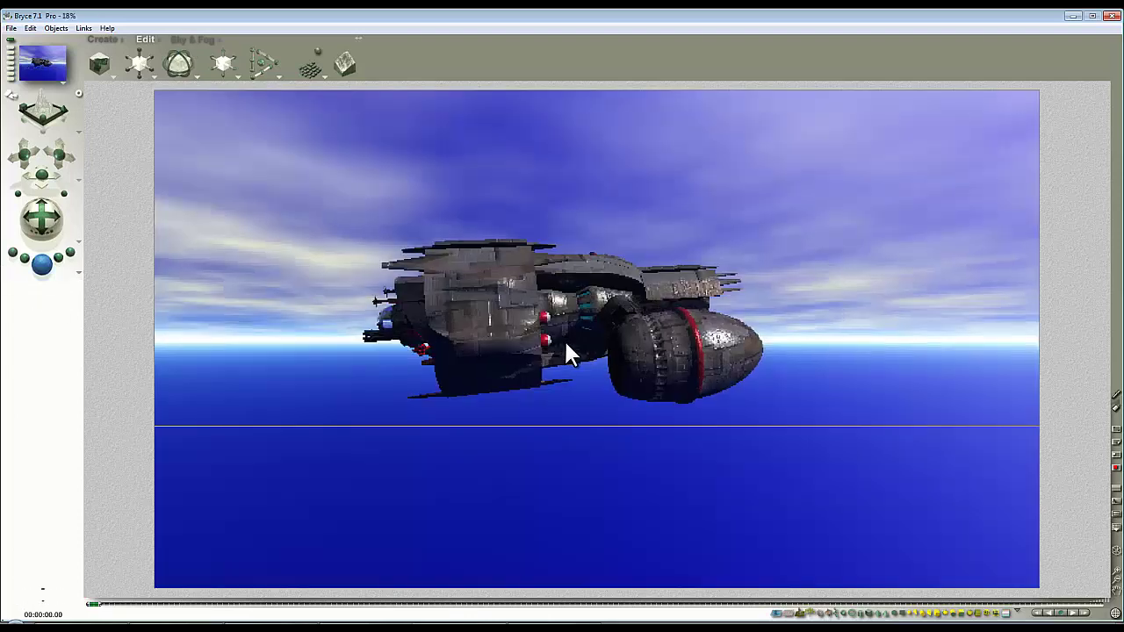
# Step: Move the Warhead spaceship much farther away from the camera, using the top view for placement
pyautogui.click(584, 356)
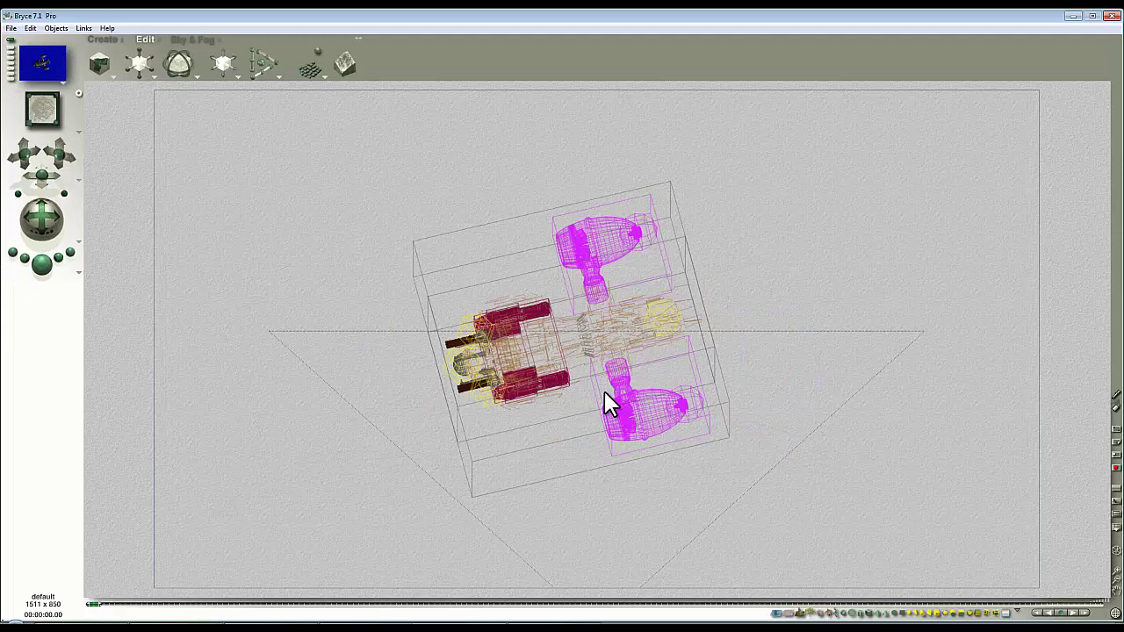
pyautogui.moveTo(627, 404); pyautogui.dragTo(600, 10)
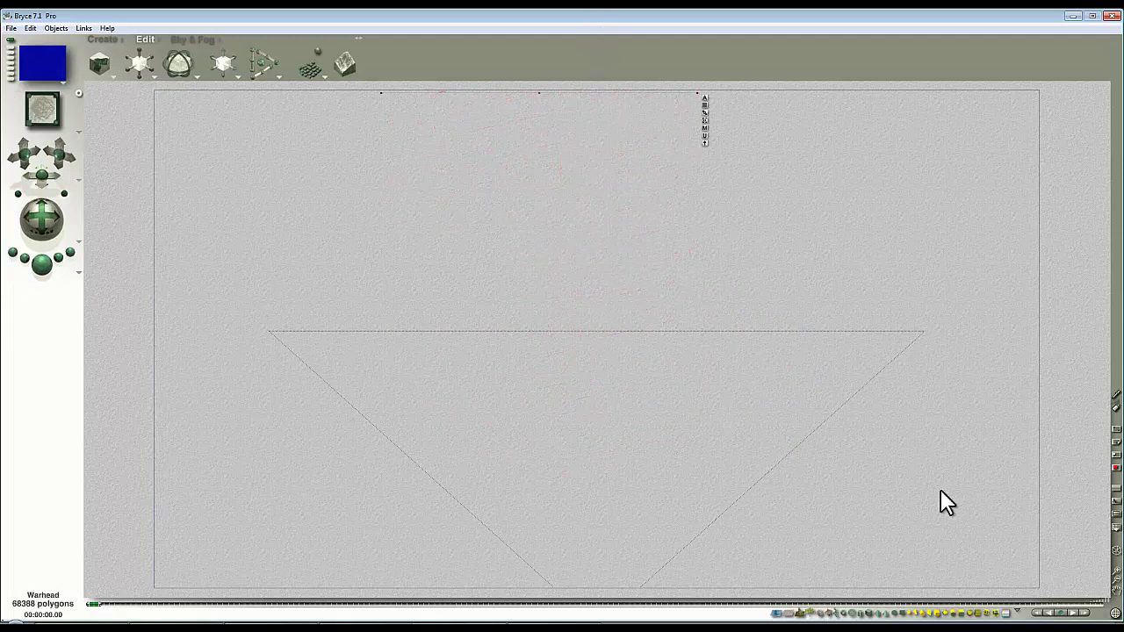
pyautogui.click(1117, 580)
pyautogui.click(1117, 580)
pyautogui.click(1116, 580)
pyautogui.moveTo(622, 363); pyautogui.dragTo(611, 265)
pyautogui.press('1')
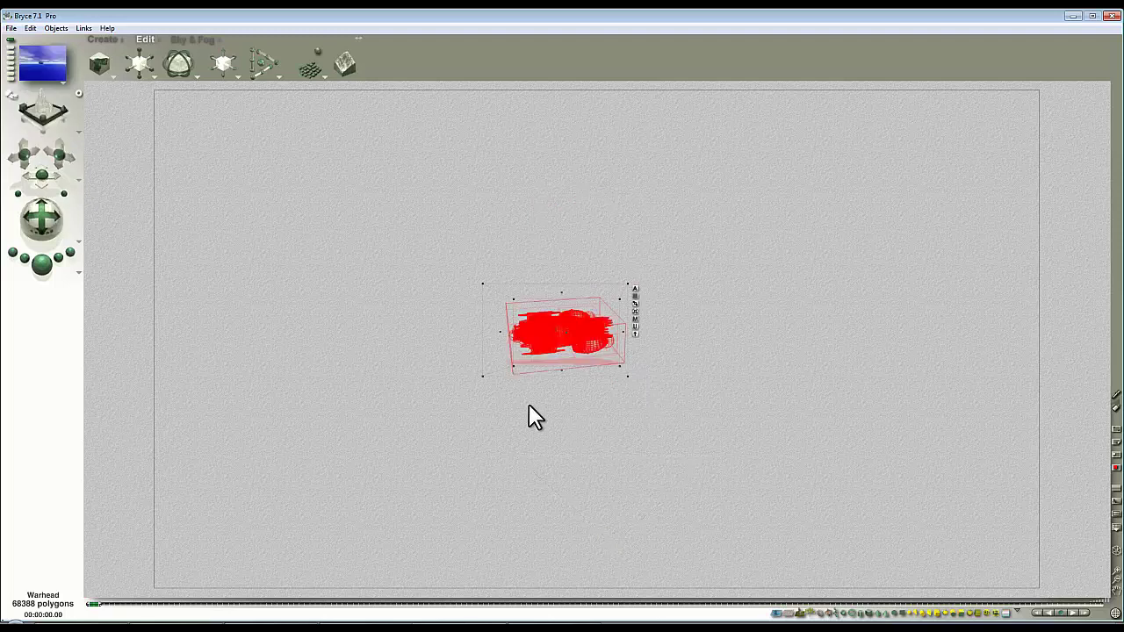
# Step: Enlarge the Warhead spaceship and move it still farther from the camera, rendering the result
pyautogui.moveTo(143, 66); pyautogui.dragTo(253, 158)
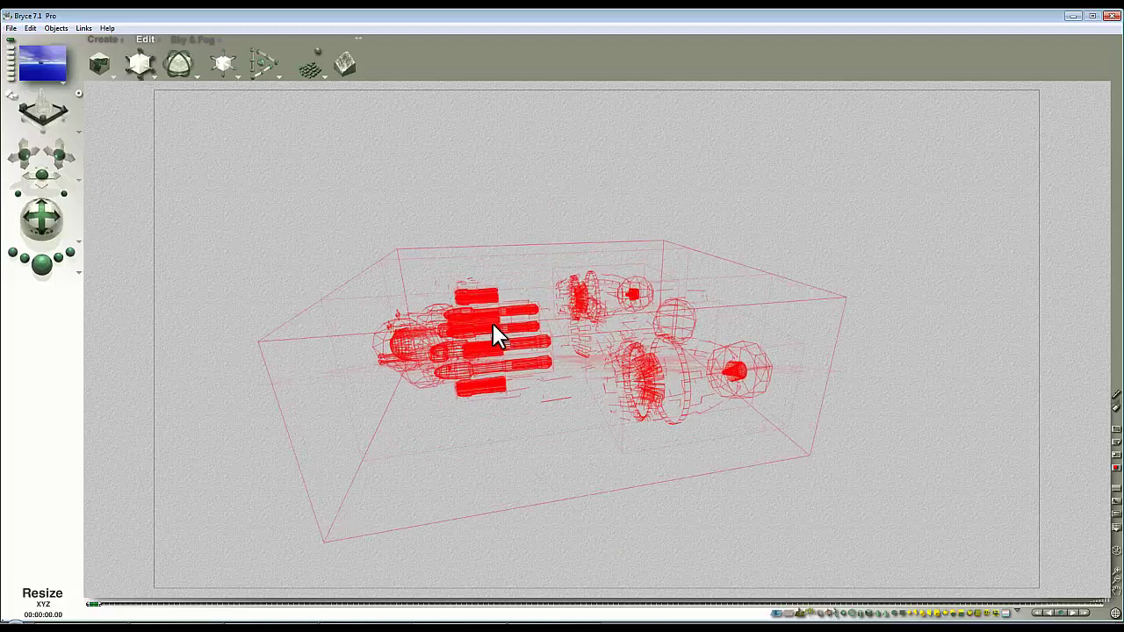
pyautogui.press('2')
pyautogui.moveTo(657, 316); pyautogui.dragTo(626, 150)
pyautogui.press('1')
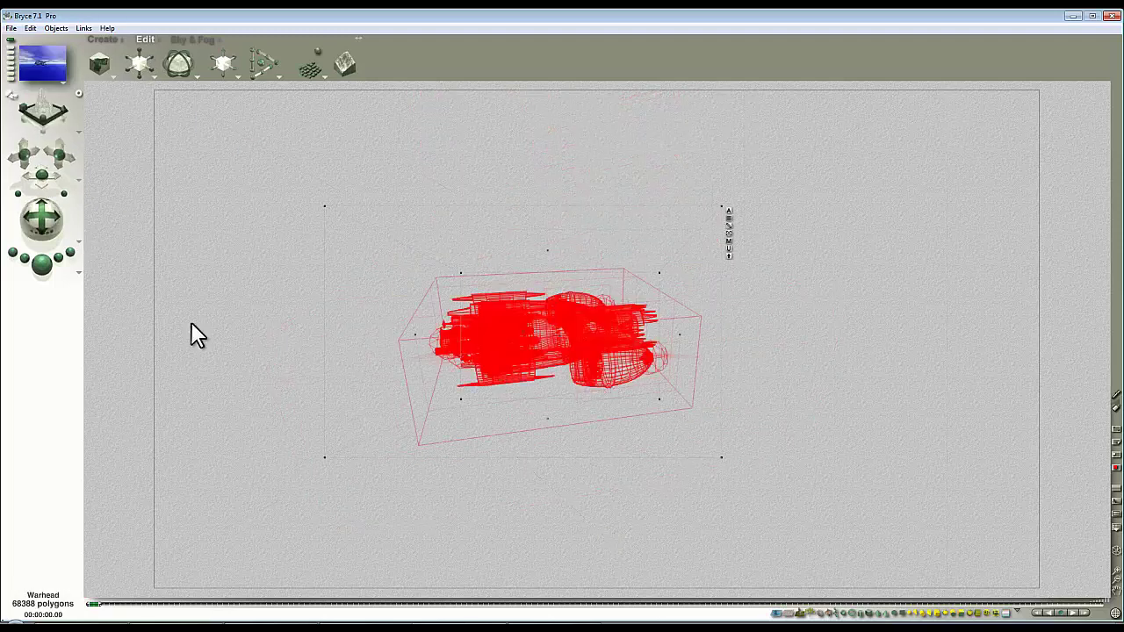
pyautogui.hotkey('ctrl', 'r')
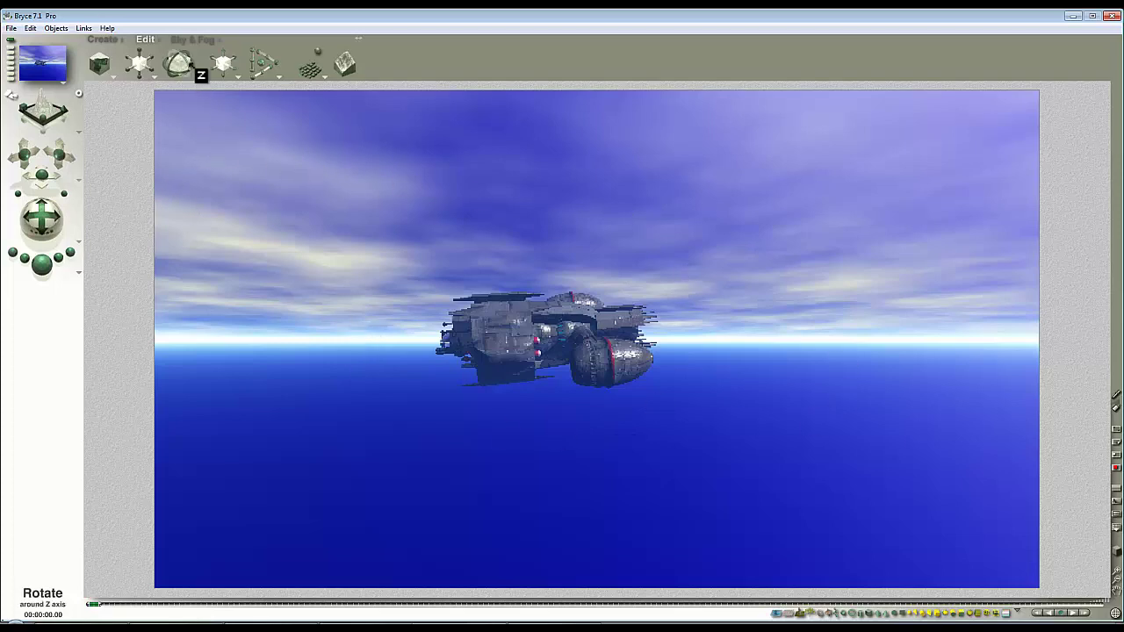
# Step: Switch the sky mode to Custom Sky and set its second and third colours to black
pyautogui.click(197, 40)
pyautogui.click(108, 79)
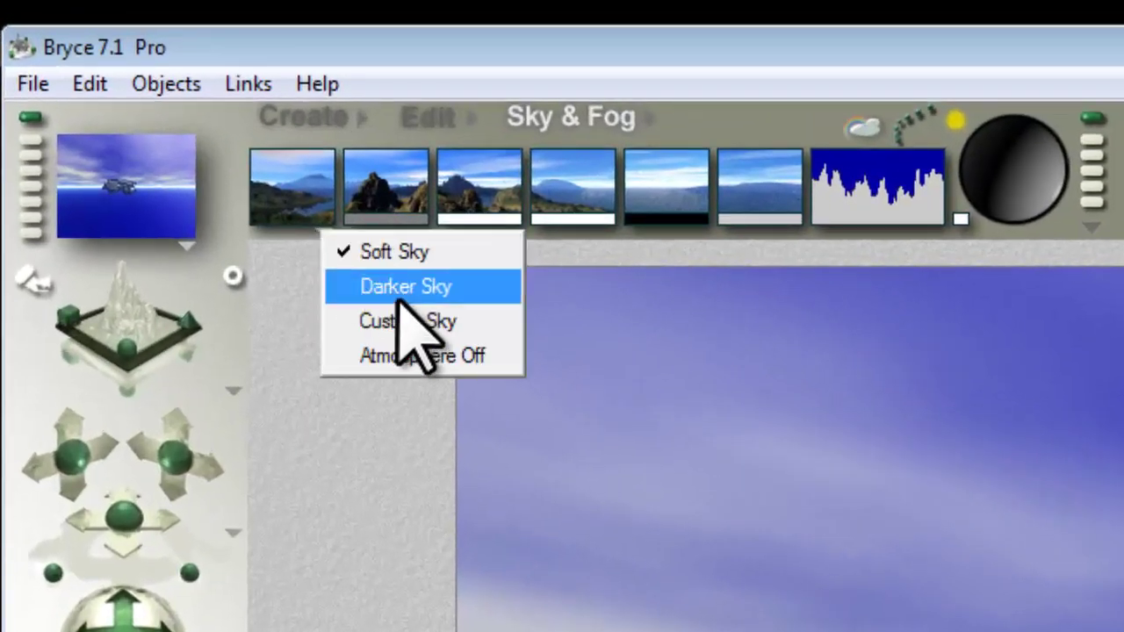
pyautogui.click(406, 322)
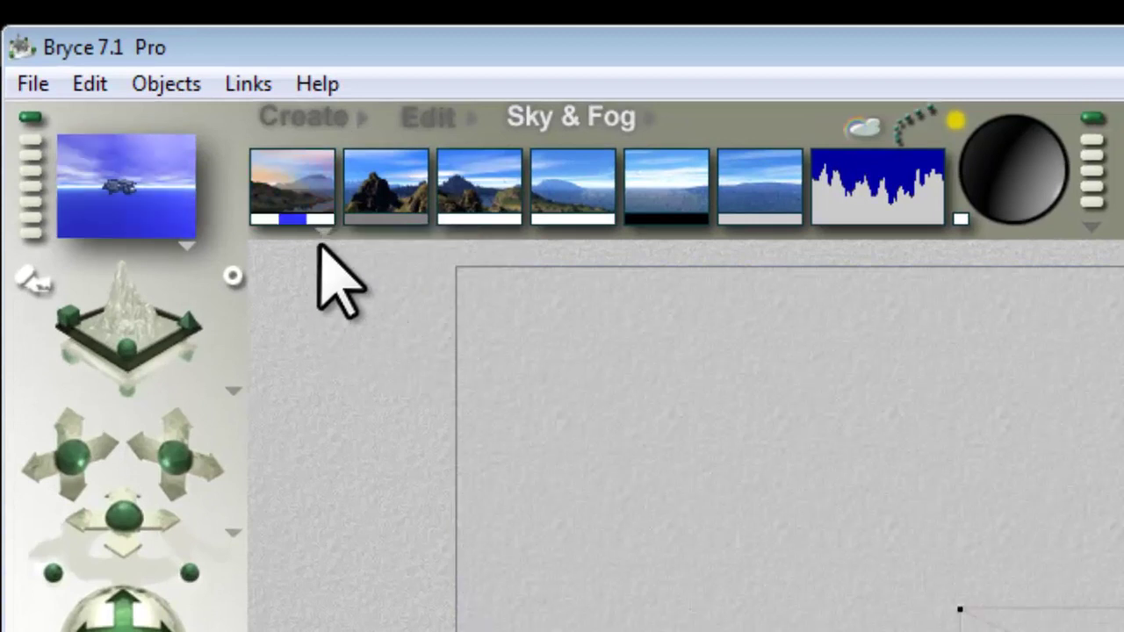
pyautogui.moveTo(321, 220); pyautogui.dragTo(704, 207)
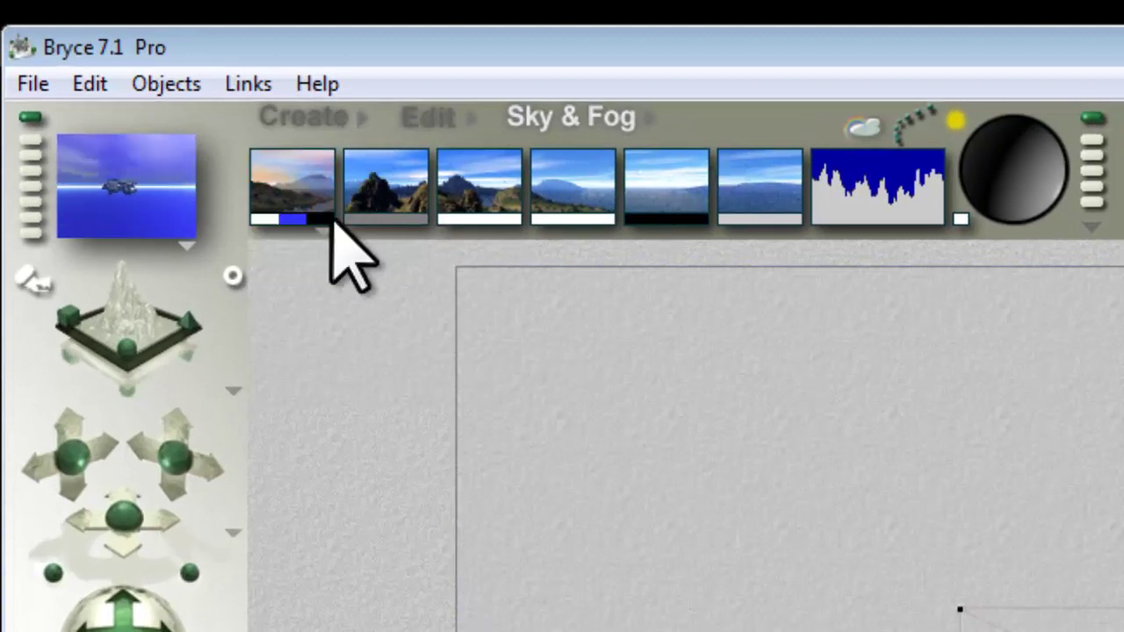
pyautogui.moveTo(298, 219); pyautogui.dragTo(323, 214)
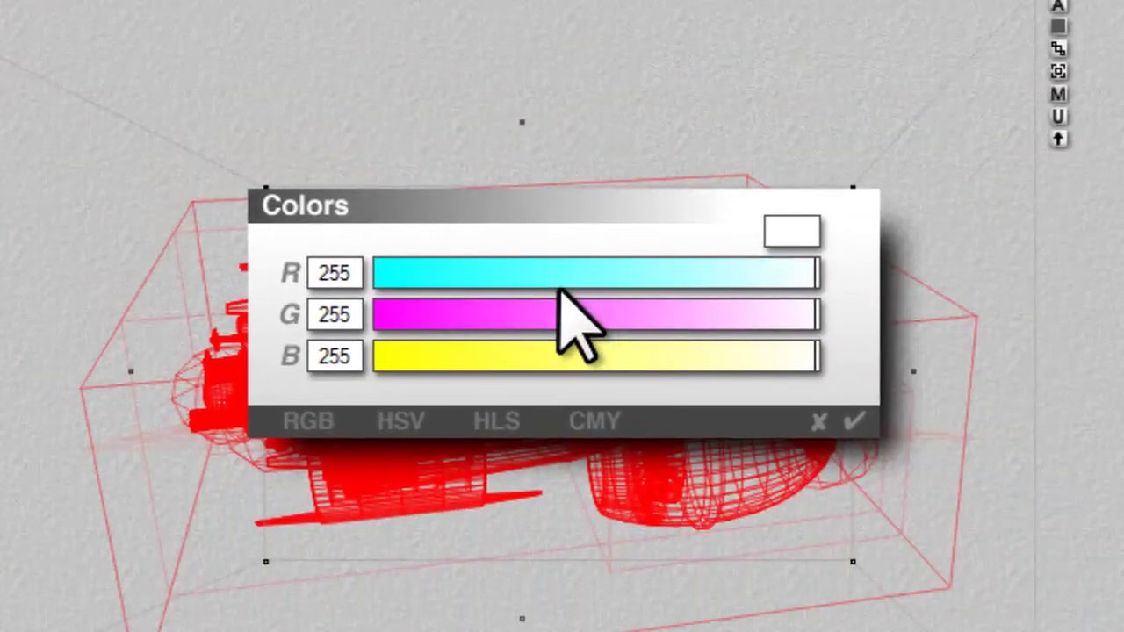
# Step: Set the first custom sky colour to dark blue and turn off the clouds
pyautogui.moveTo(563, 279); pyautogui.dragTo(272, 274)
pyautogui.moveTo(533, 306); pyautogui.dragTo(364, 313)
pyautogui.moveTo(625, 363); pyautogui.dragTo(584, 355)
pyautogui.click(853, 421)
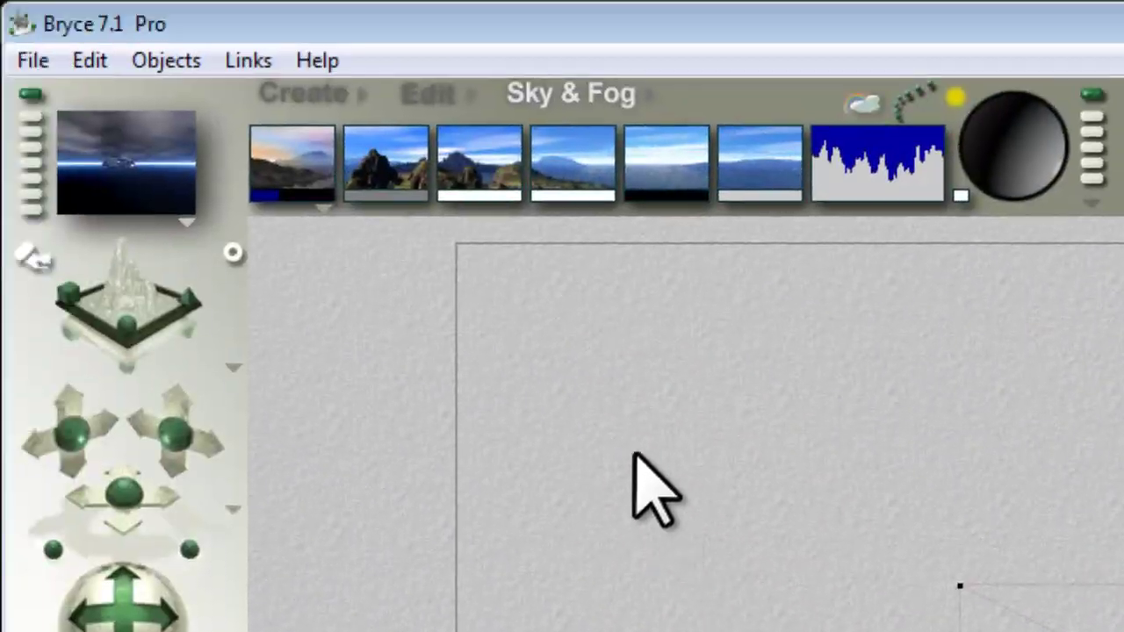
pyautogui.keyDown('alt'); pyautogui.click(671, 161); pyautogui.keyUp('alt')
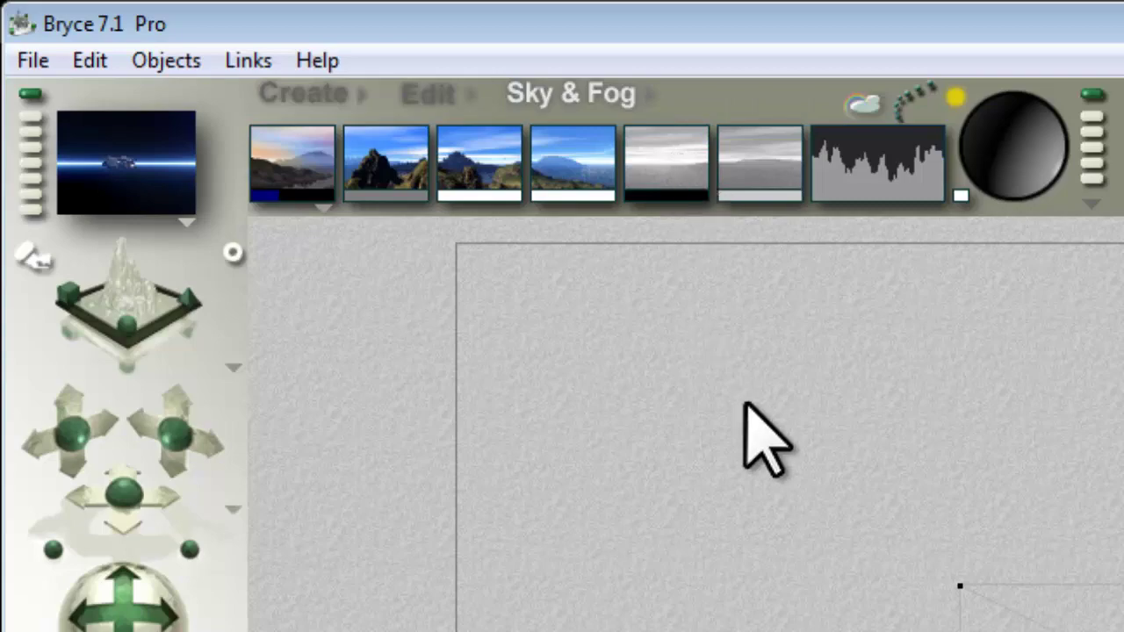
# Step: Enable a custom celestial field in the Sky Lab with stars at intensity 100 and amount 15000
pyautogui.click(863, 104)
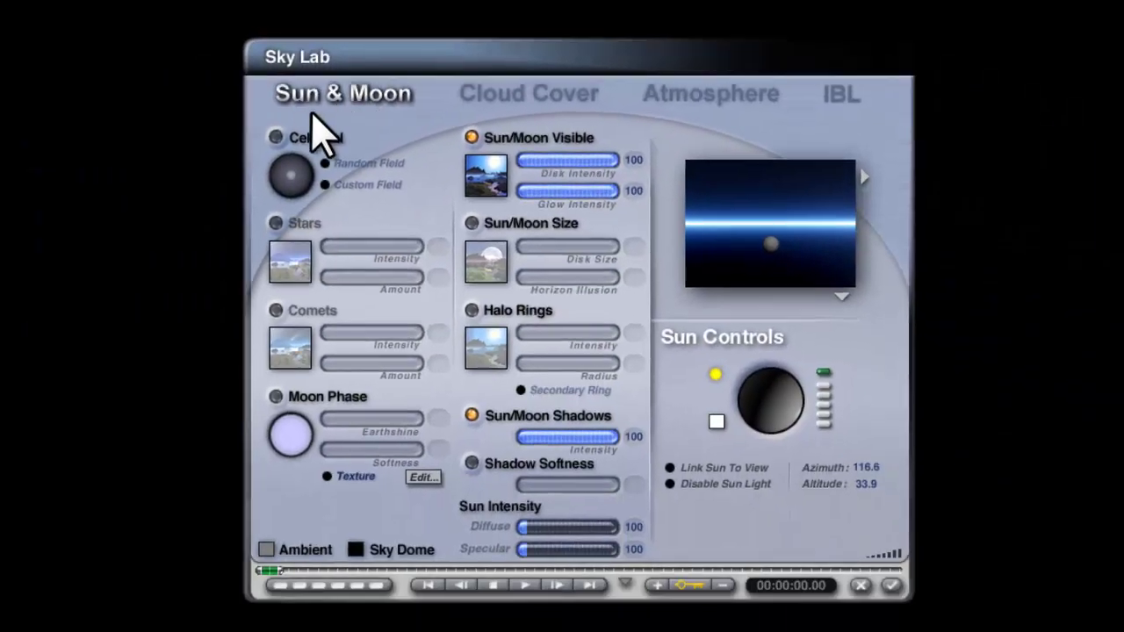
pyautogui.click(277, 138)
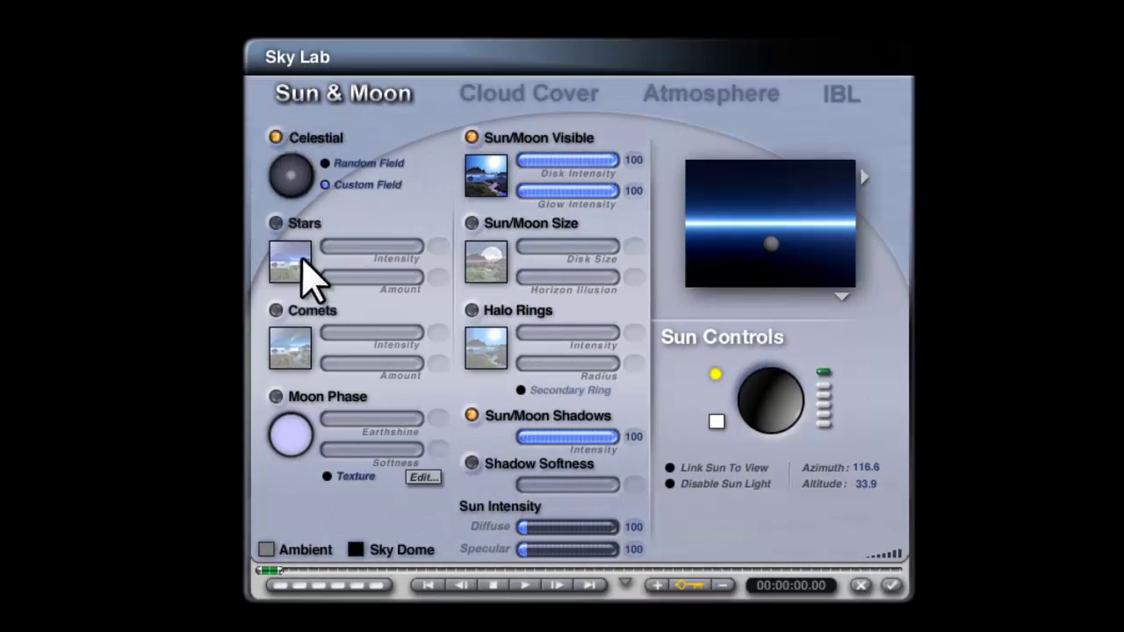
pyautogui.click(275, 223)
pyautogui.moveTo(361, 245); pyautogui.dragTo(423, 245)
pyautogui.moveTo(354, 278); pyautogui.dragTo(446, 281)
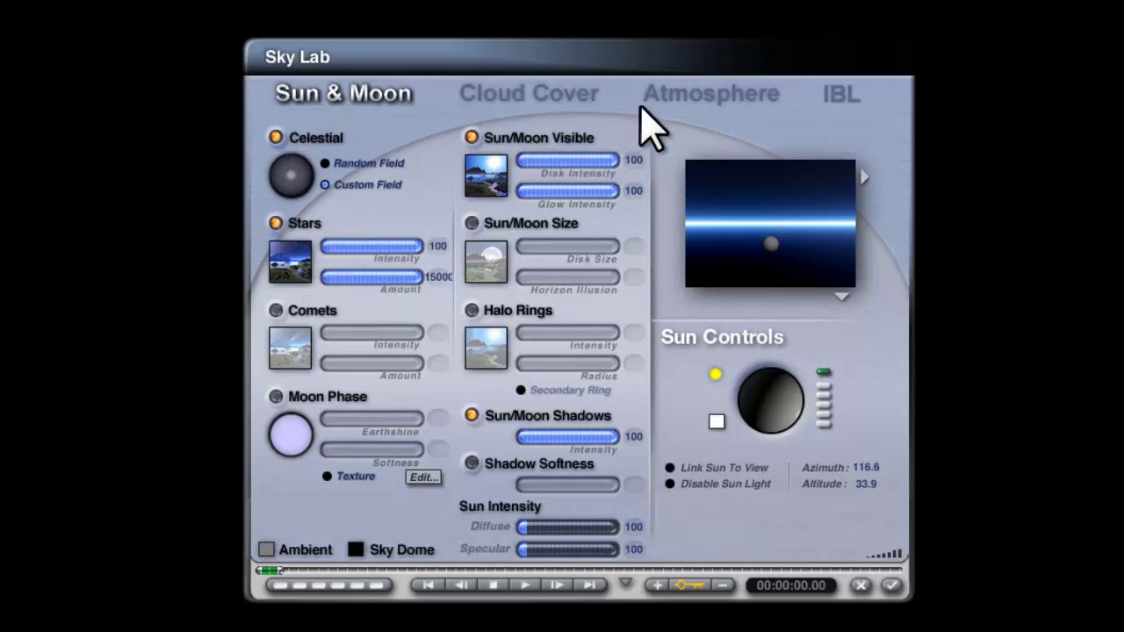
# Step: Turn off the fog, set the haze density to 100 and thickness to 1, and apply the sky settings
pyautogui.click(667, 98)
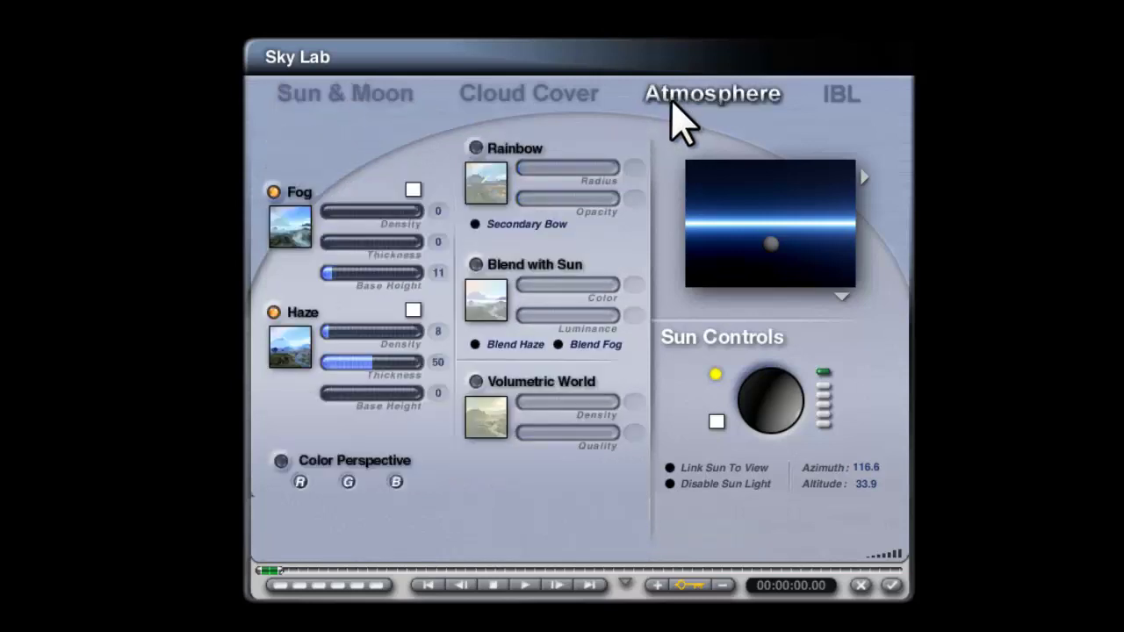
pyautogui.click(272, 191)
pyautogui.moveTo(344, 331); pyautogui.dragTo(427, 334)
pyautogui.click(438, 363)
pyautogui.write('1')
pyautogui.click(466, 510)
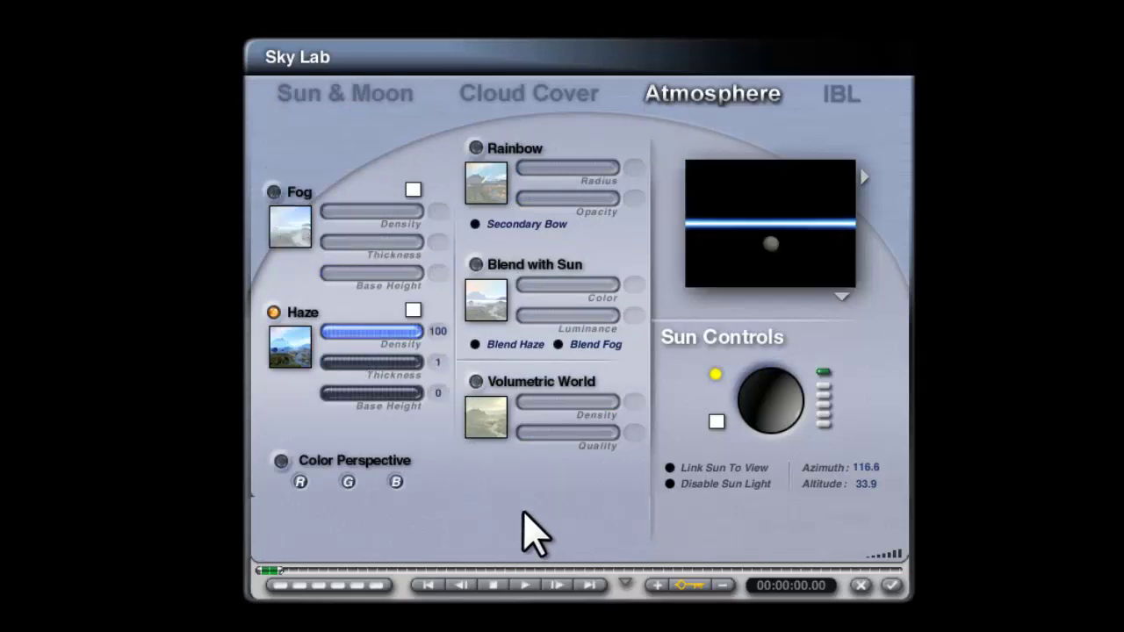
pyautogui.click(891, 586)
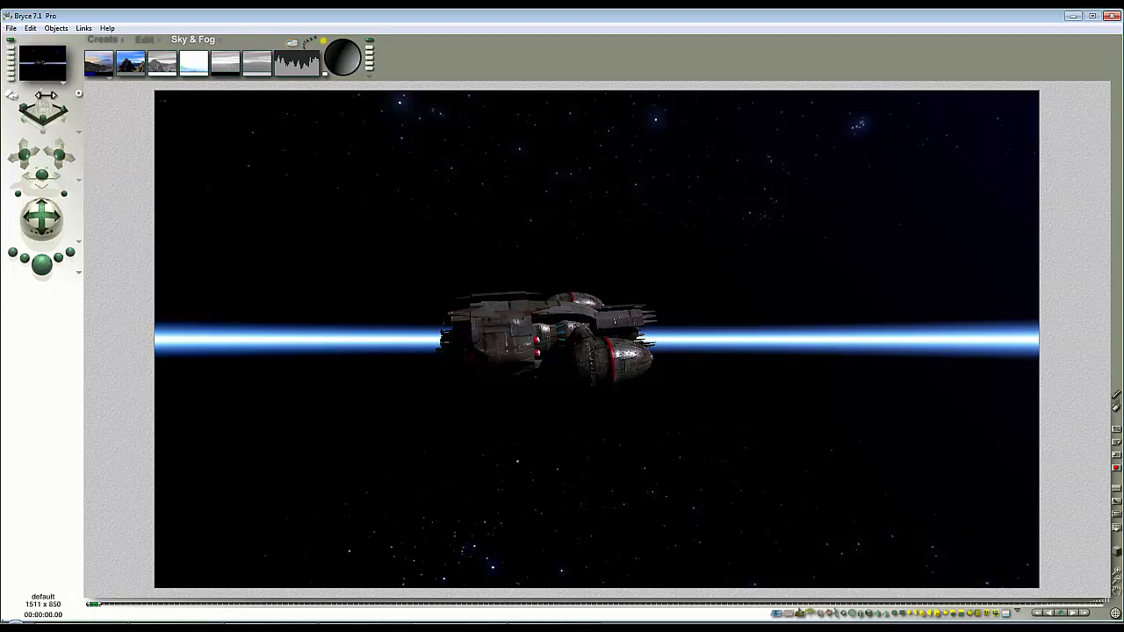
# Step: Store the camera view, turn the camera to inspect the star field away from the ship, and restore the stored view
pyautogui.click(18, 68)
pyautogui.moveTo(50, 211); pyautogui.dragTo(54, 264)
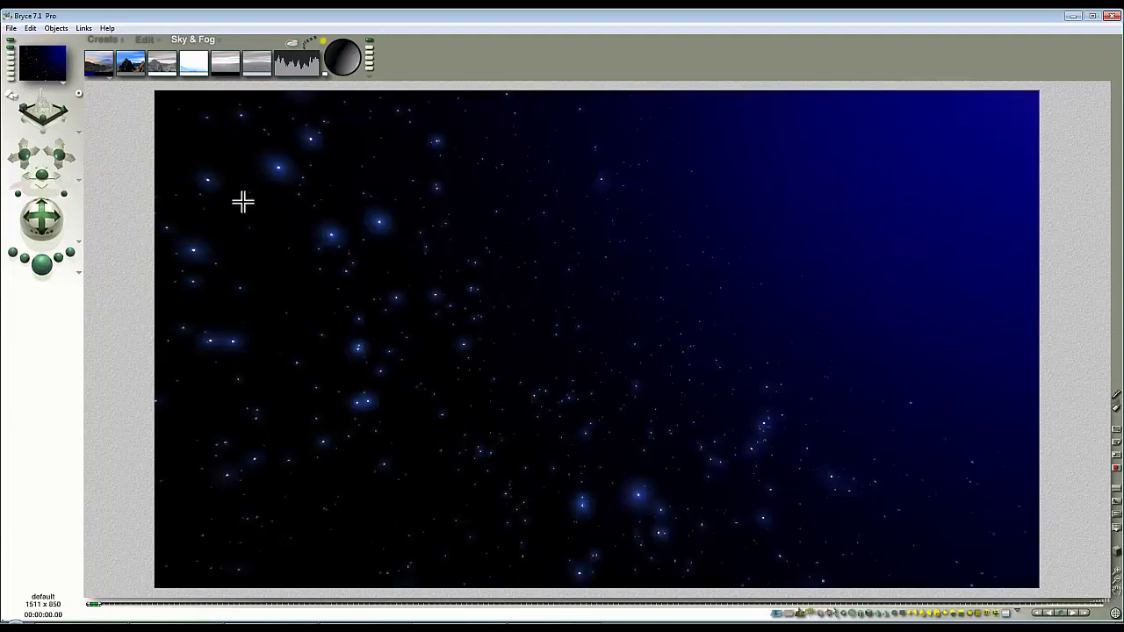
pyautogui.click(11, 47)
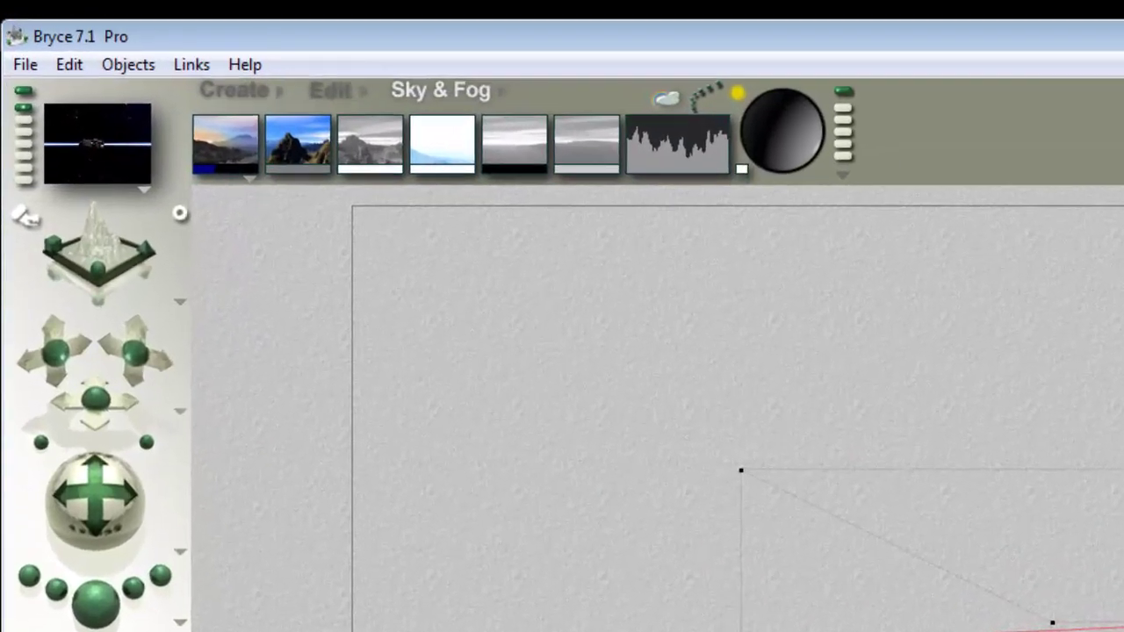
# Step: Start a 2D picture object and load the blue engine-thrust image into an empty picture slot
pyautogui.click(218, 92)
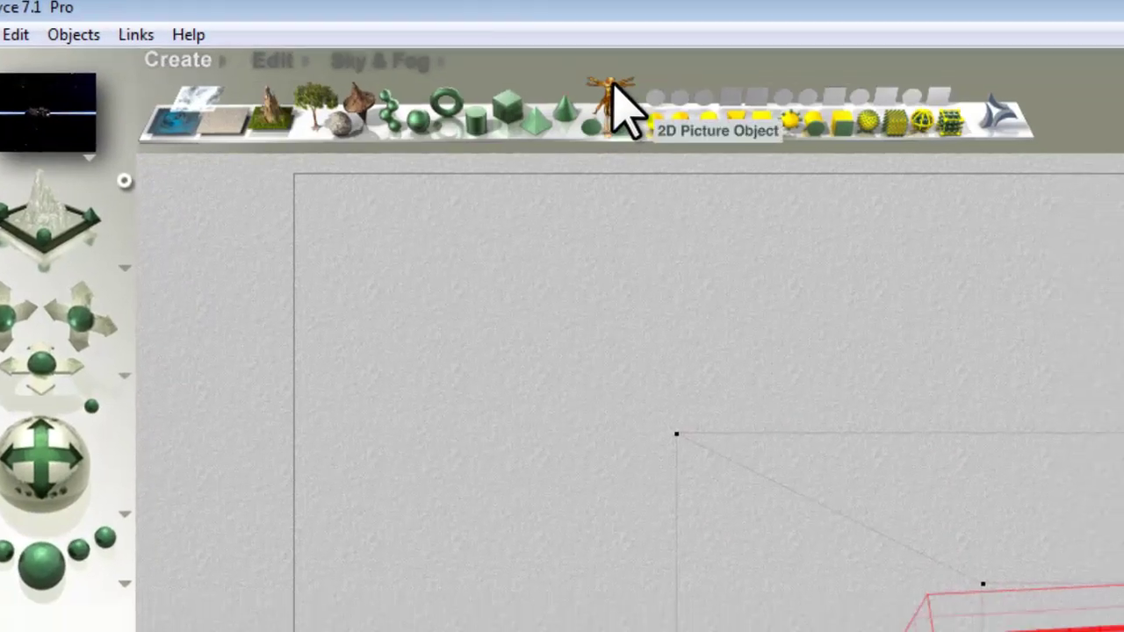
pyautogui.click(670, 122)
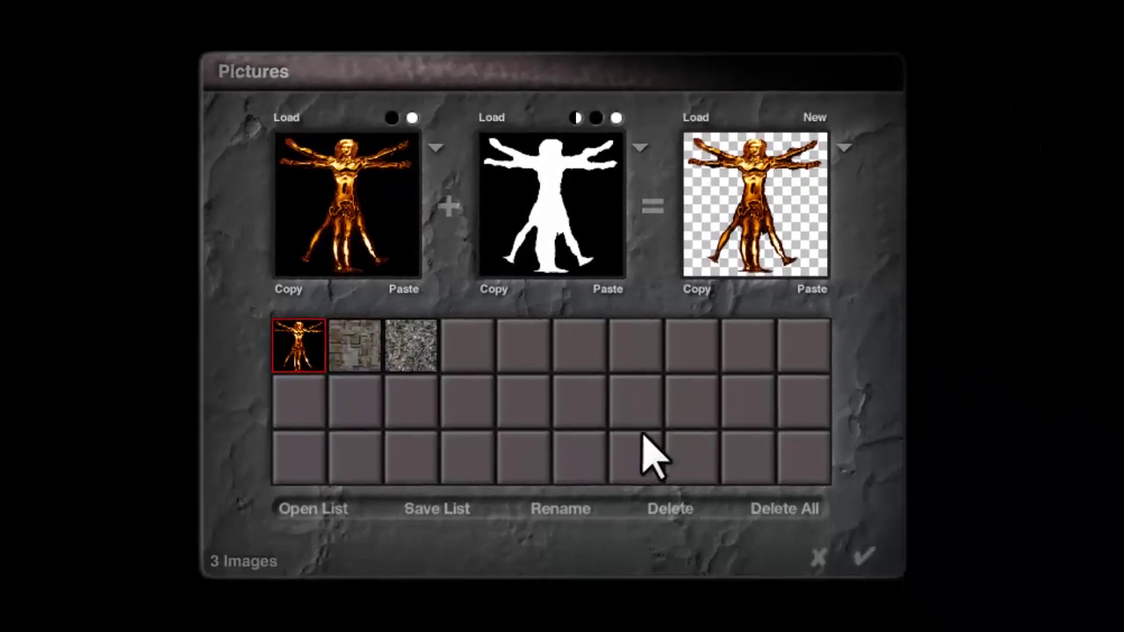
pyautogui.click(488, 369)
pyautogui.scroll(-5, 772, 314)
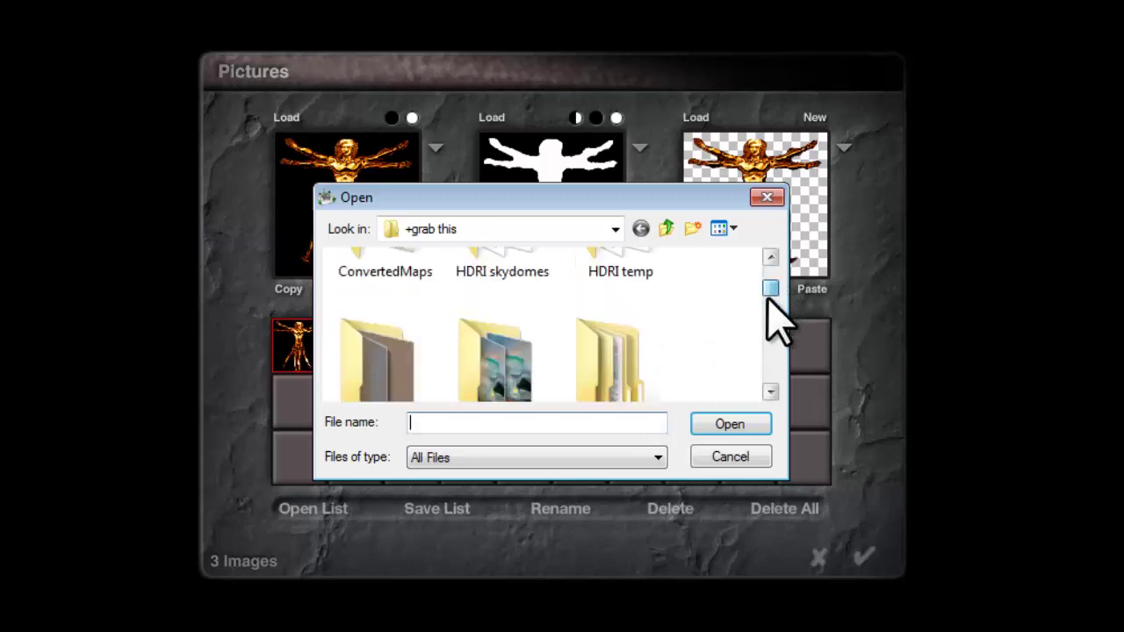
pyautogui.click(524, 371)
pyautogui.click(732, 429)
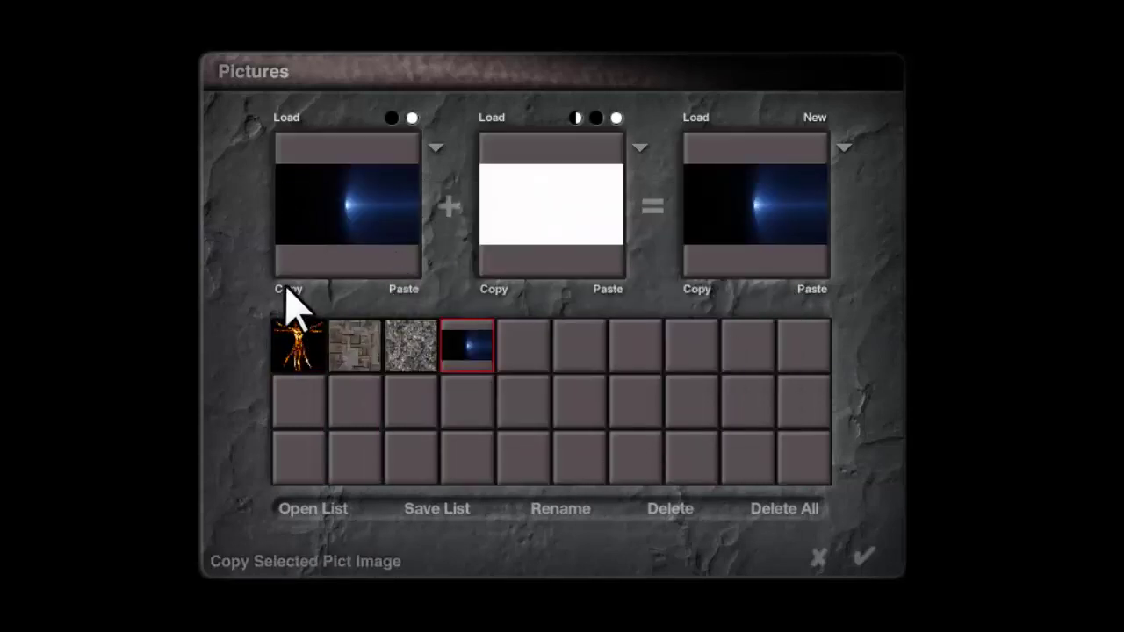
# Step: Replace the thrust picture's white alpha with a copy of the image itself and create the picture object
pyautogui.press('Delete')
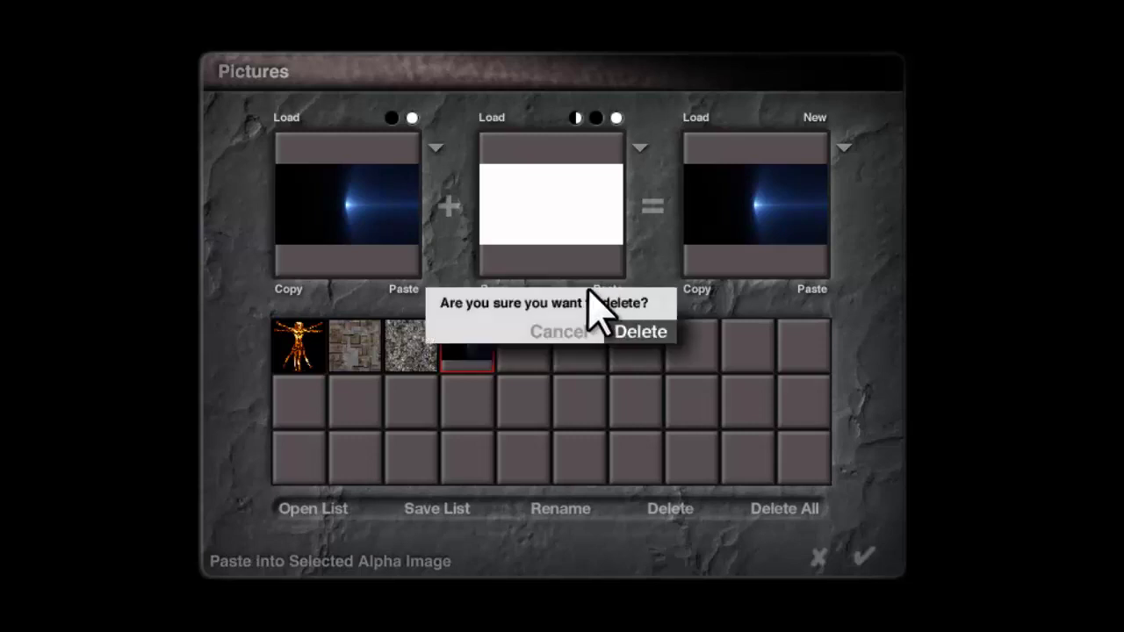
pyautogui.click(640, 334)
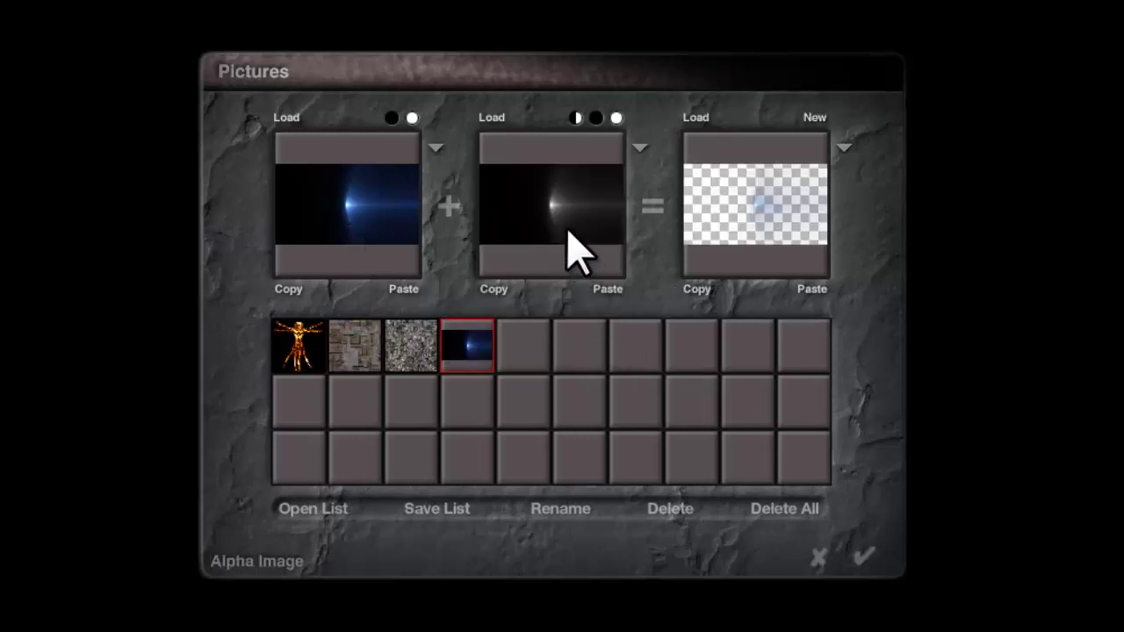
pyautogui.click(865, 557)
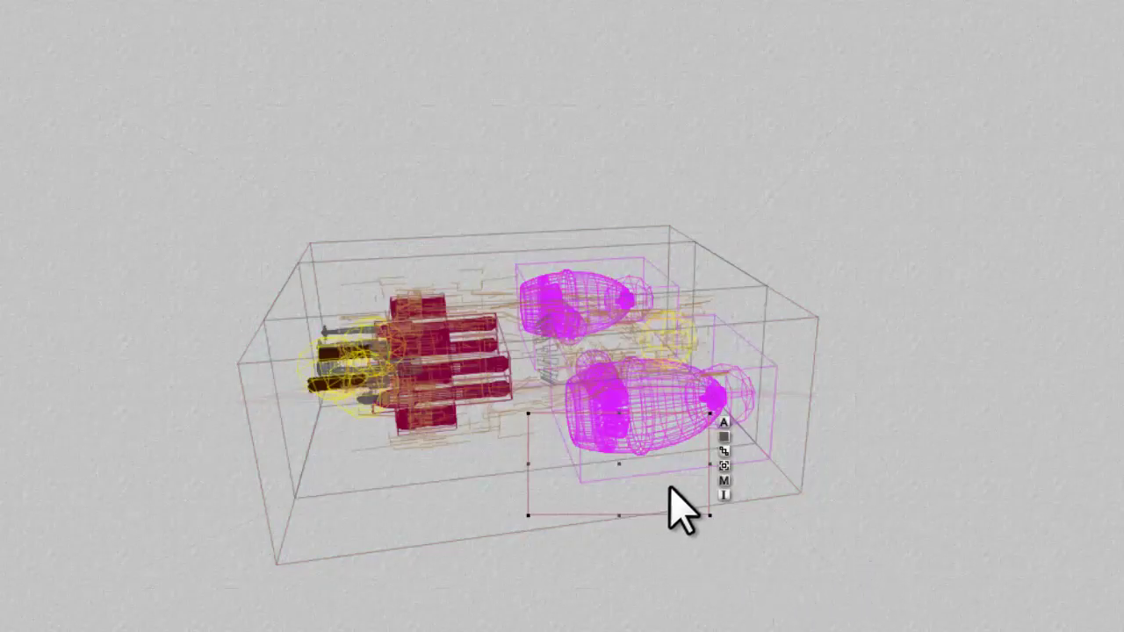
# Step: Move the thrust picture close in front of the camera, over the spaceship, and enlarge it to fill the frame
pyautogui.press('2')
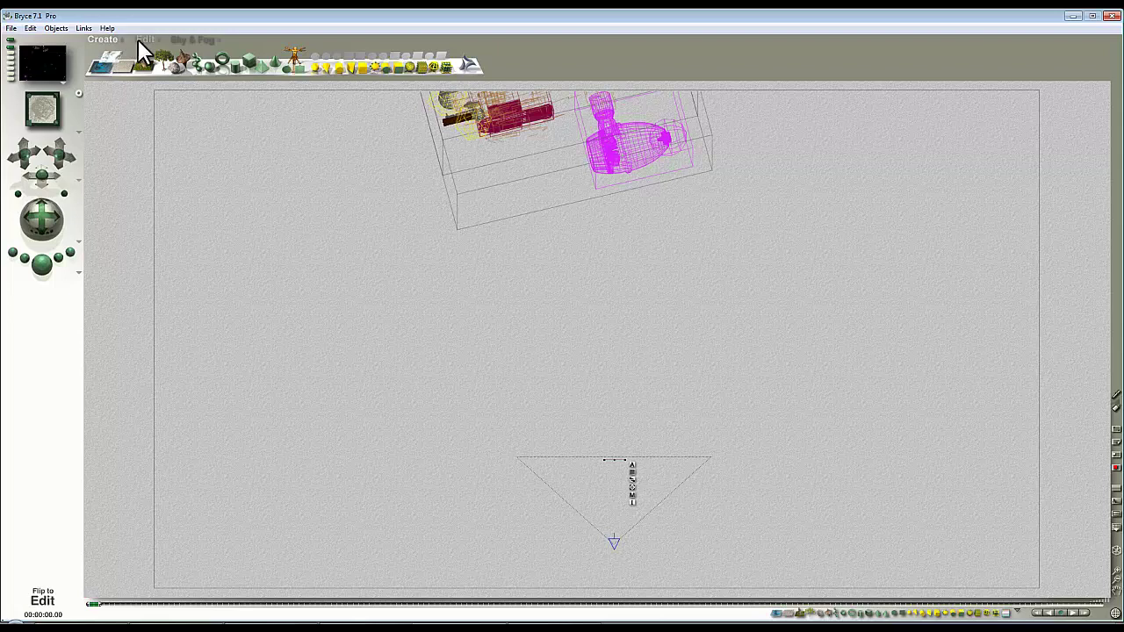
pyautogui.click(142, 39)
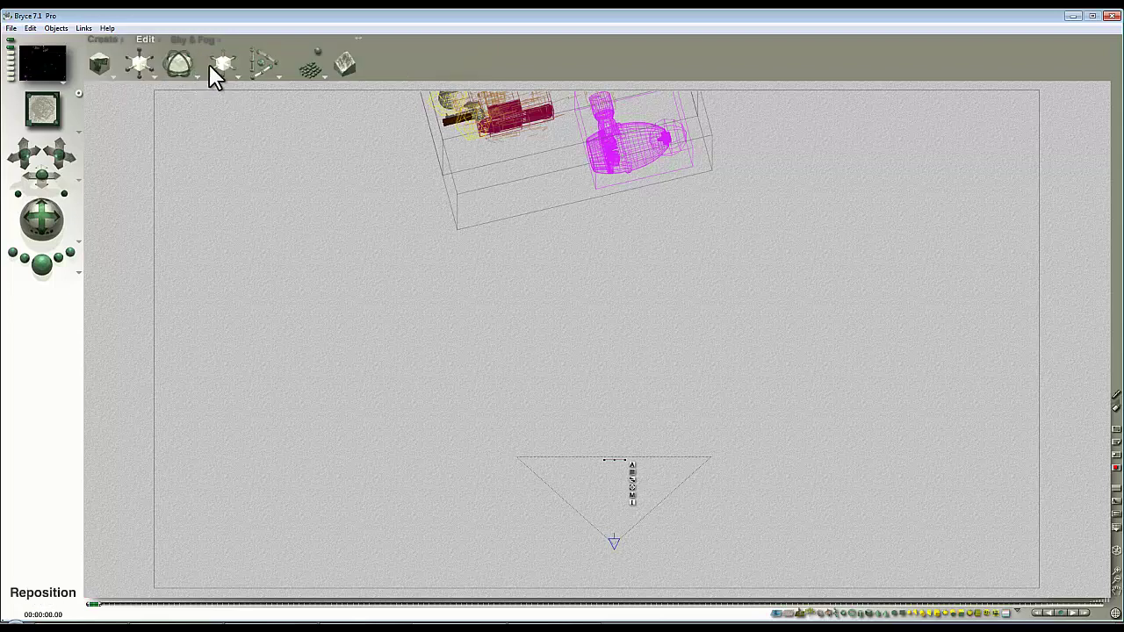
pyautogui.moveTo(213, 68); pyautogui.dragTo(217, 68)
pyautogui.press('1')
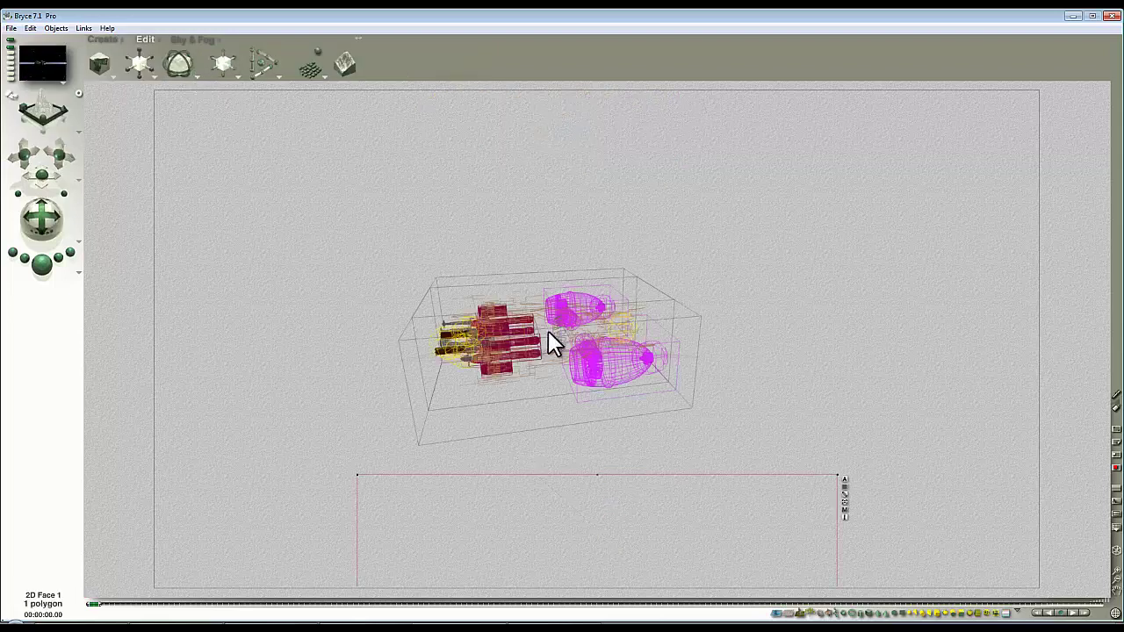
pyautogui.moveTo(695, 525); pyautogui.dragTo(743, 367)
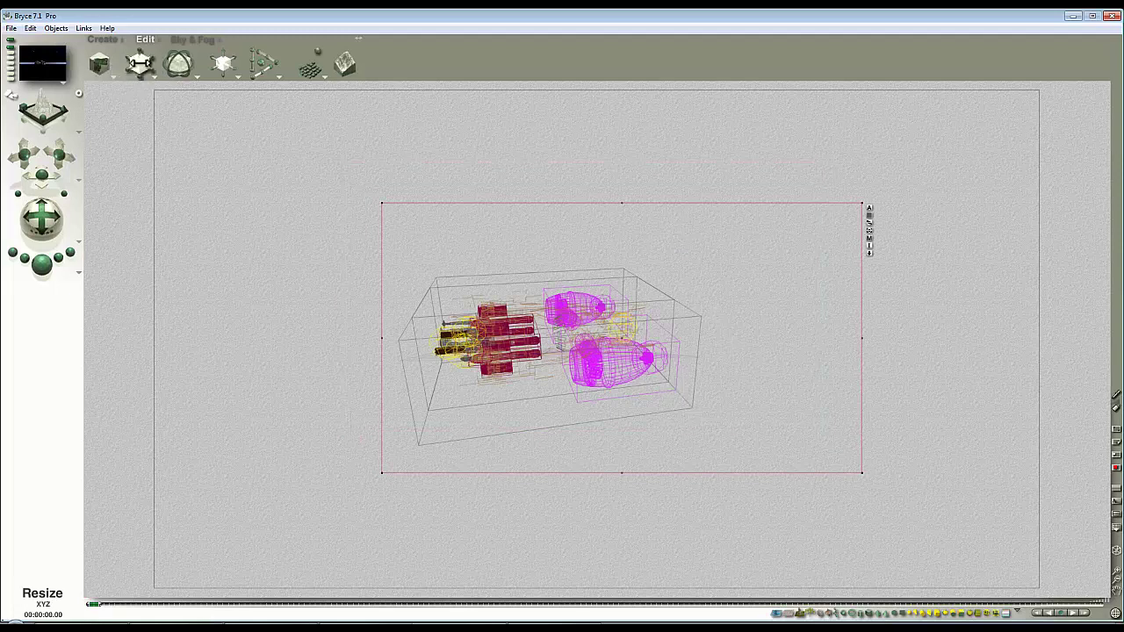
pyautogui.click(327, 195)
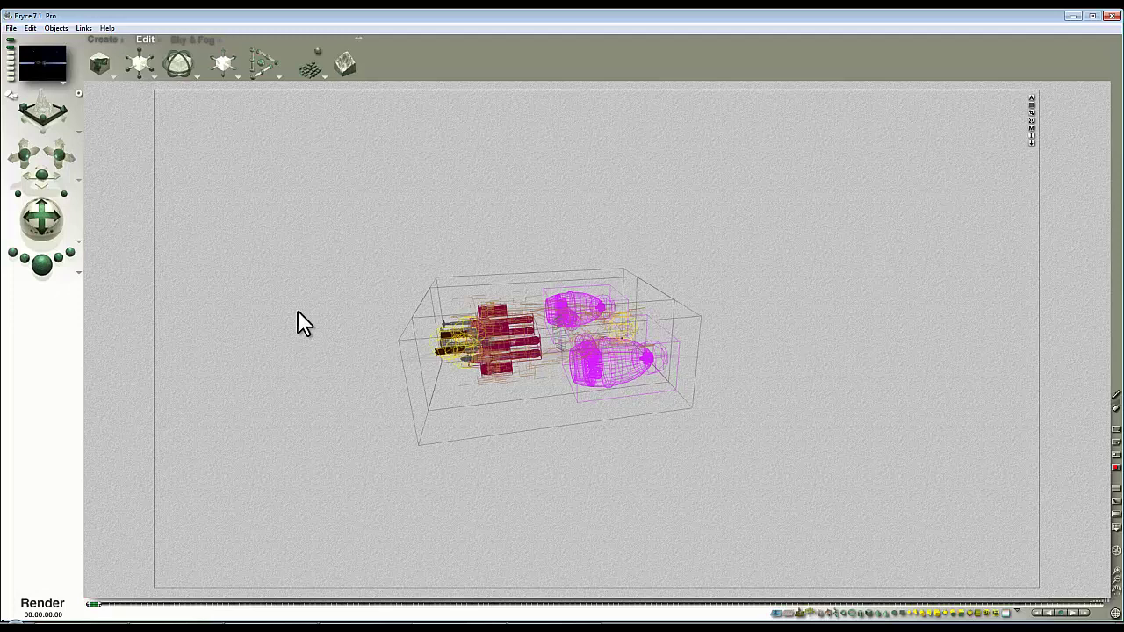
# Step: Render the scene to check how the thrust picture overlays the spaceship
pyautogui.hotkey('ctrl', 'r')
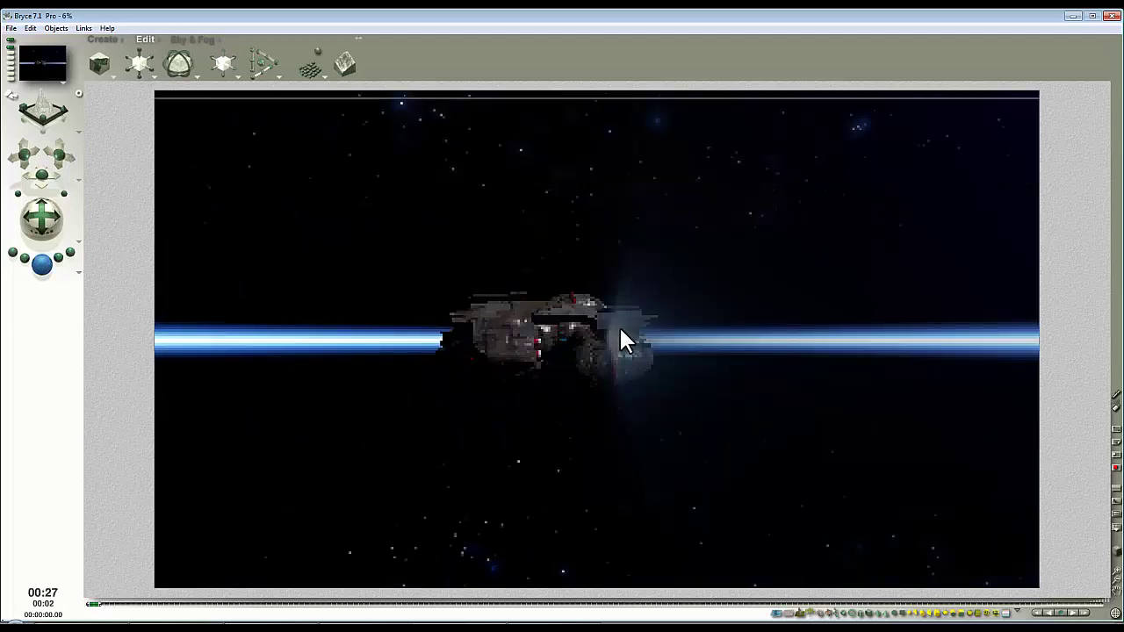
pyautogui.click(621, 329)
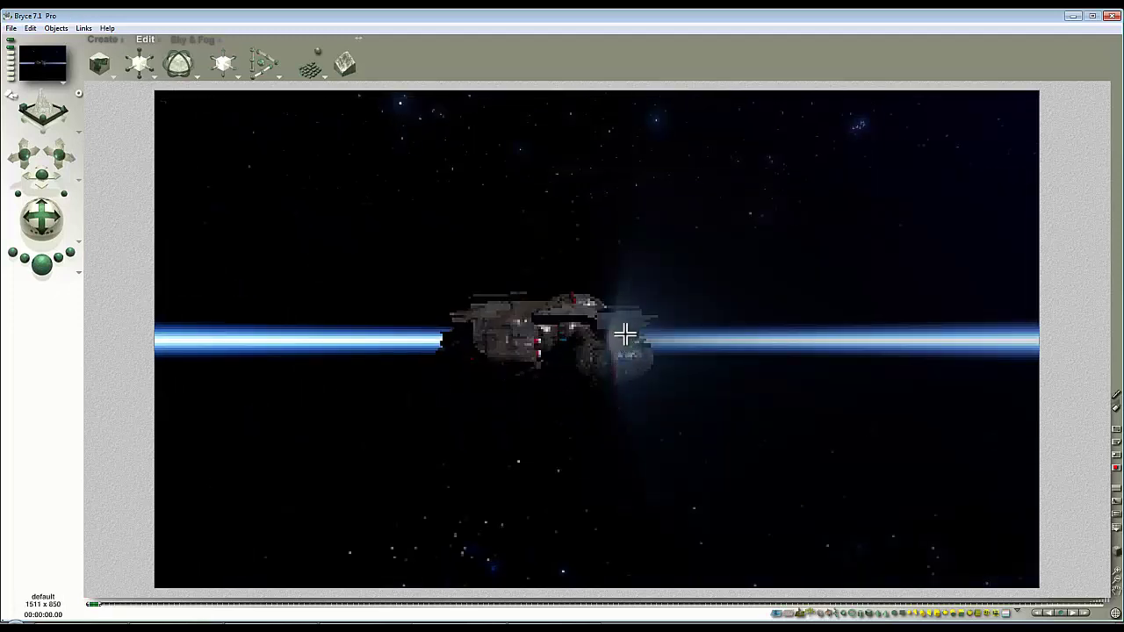
pyautogui.click(192, 40)
pyautogui.click(797, 325)
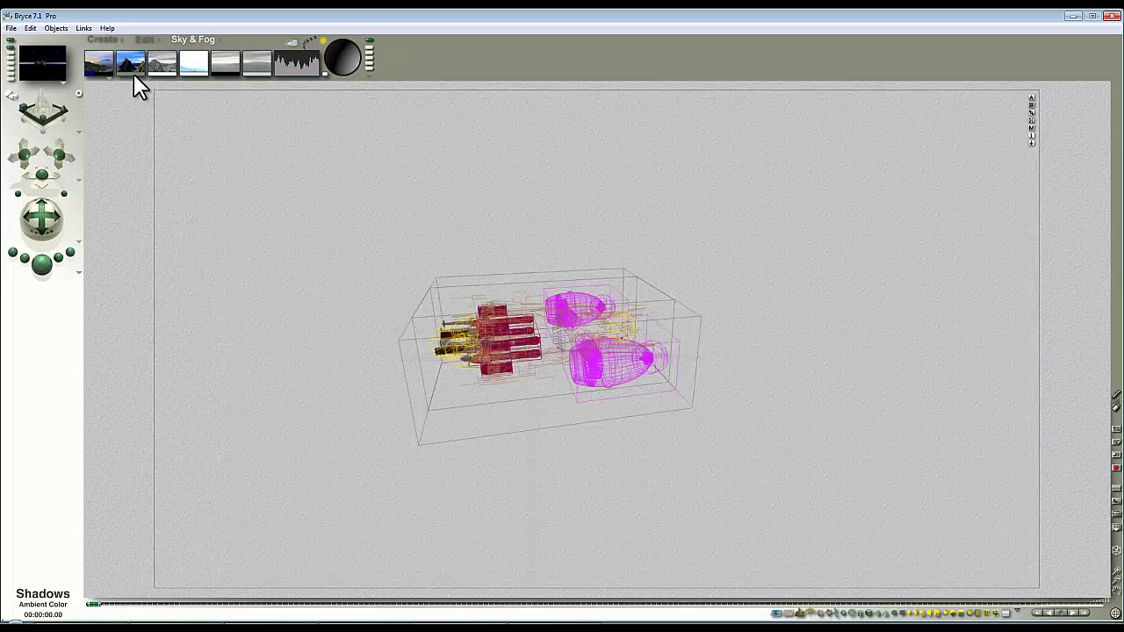
# Step: In the thrust picture's material, remove the picture from the diffuse colour and set Diffusion to 0 and Ambience to 100
pyautogui.click(1031, 127)
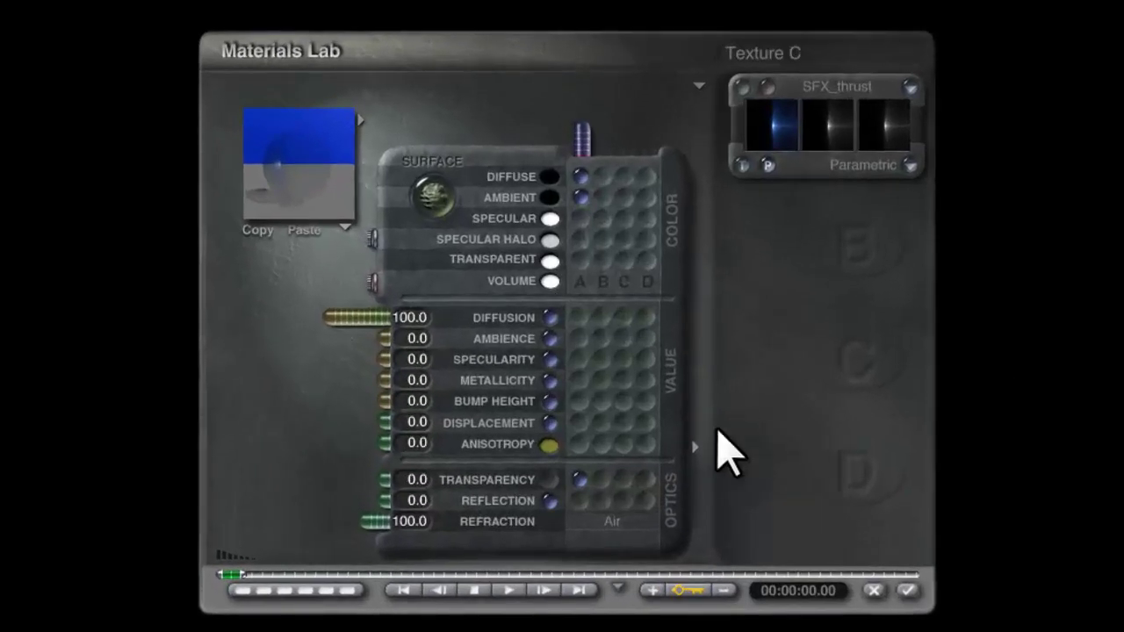
pyautogui.click(549, 178)
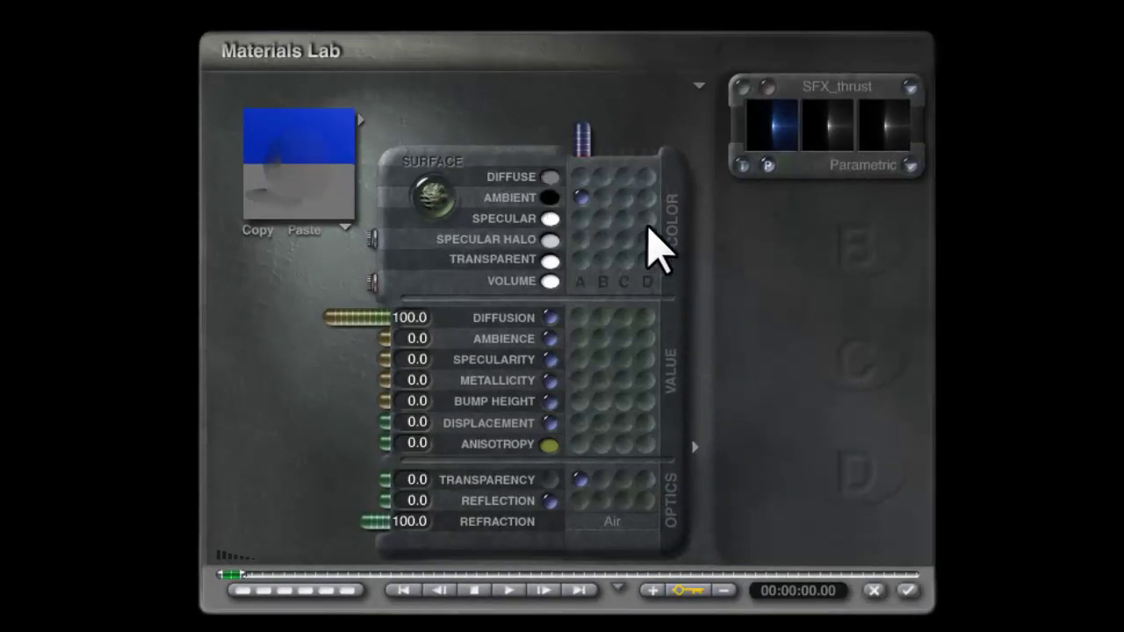
pyautogui.moveTo(346, 321); pyautogui.dragTo(131, 343)
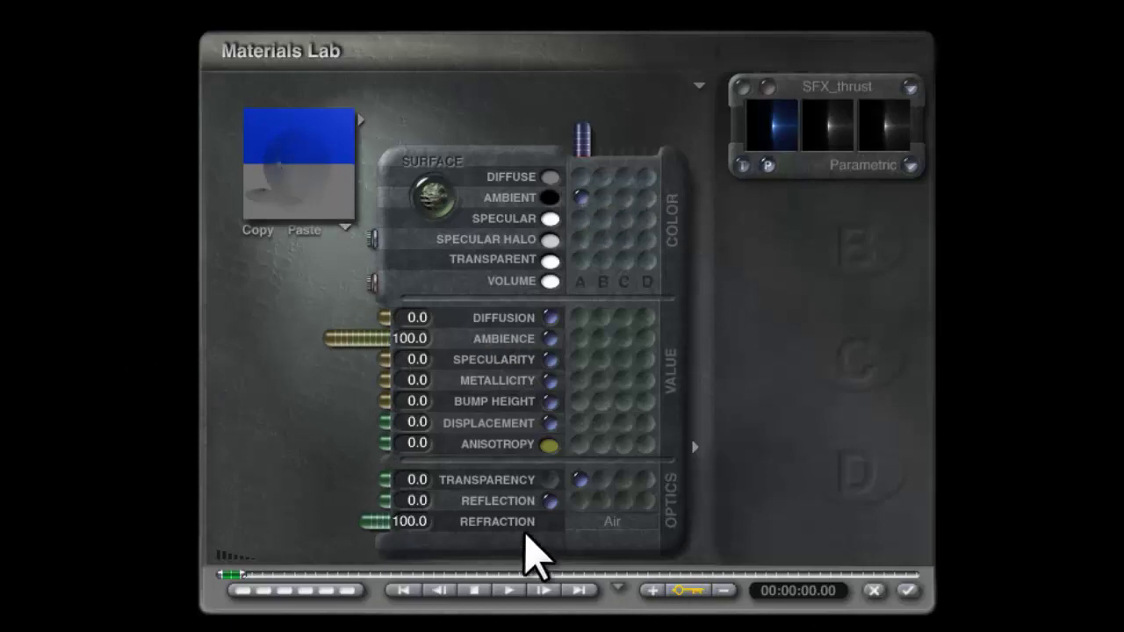
# Step: Make the thrust material Additive, turn its preview to check the glow, and apply the material
pyautogui.click(699, 85)
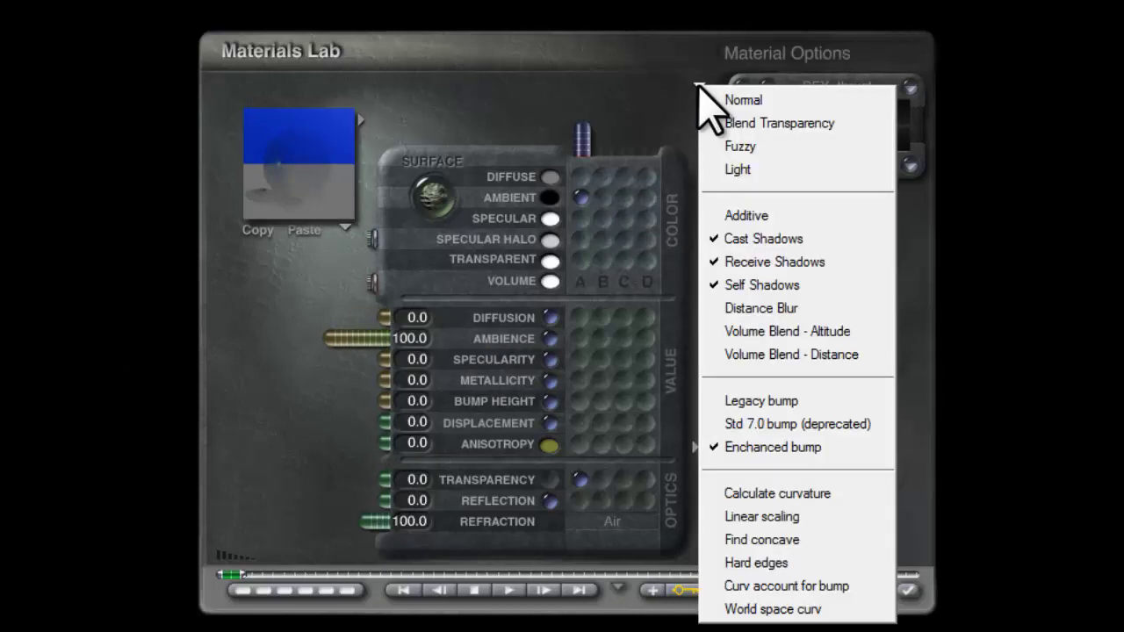
pyautogui.click(756, 214)
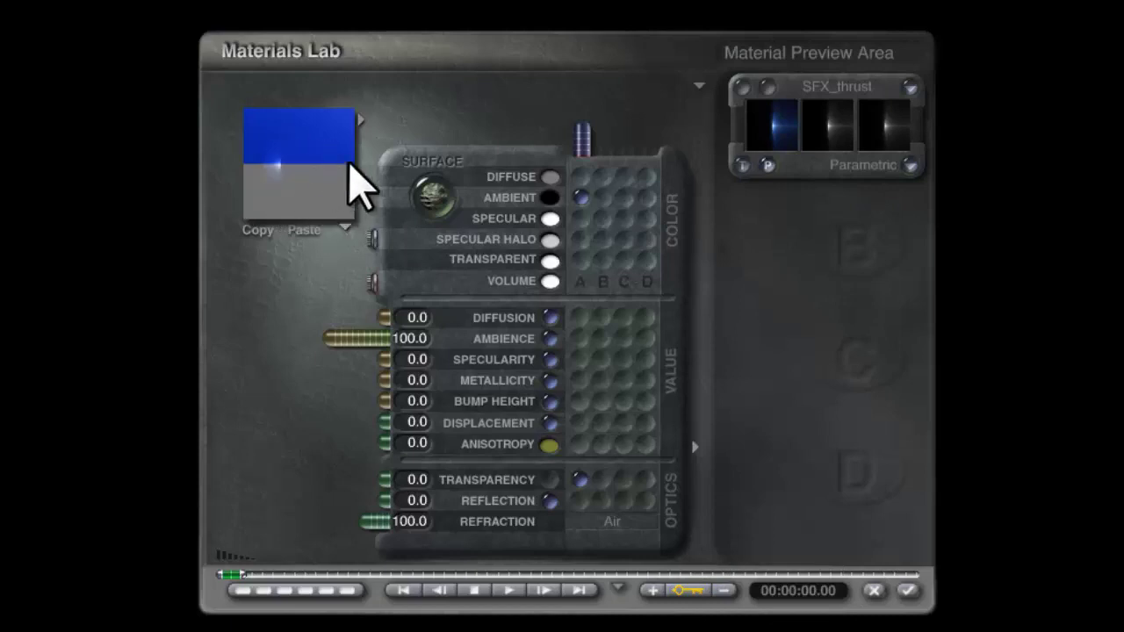
pyautogui.moveTo(288, 184); pyautogui.dragTo(309, 184)
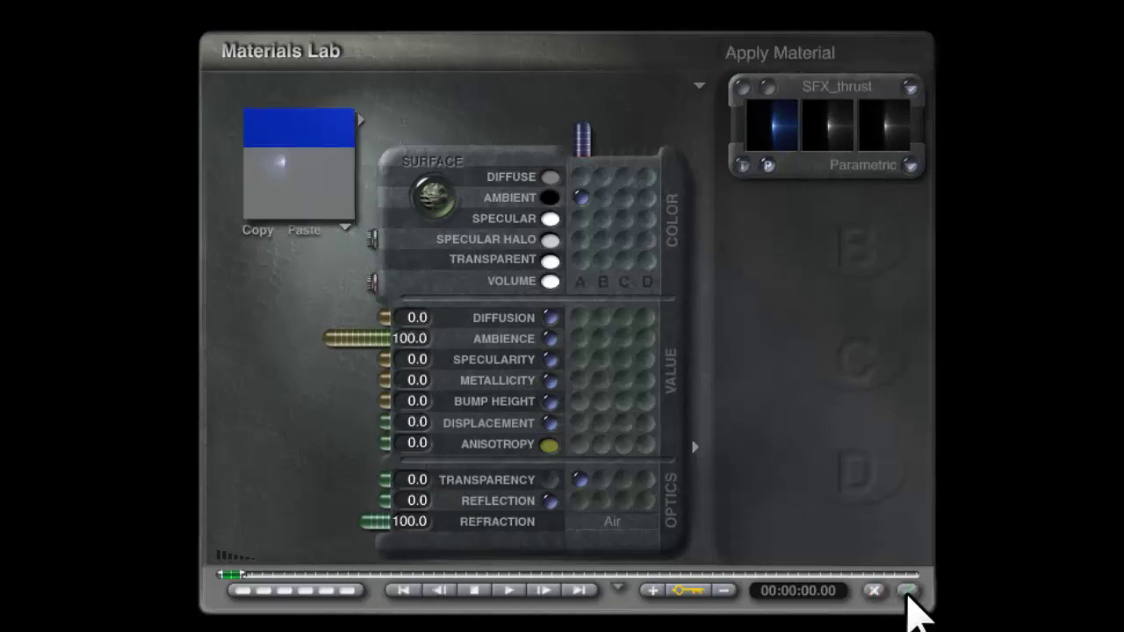
pyautogui.click(906, 591)
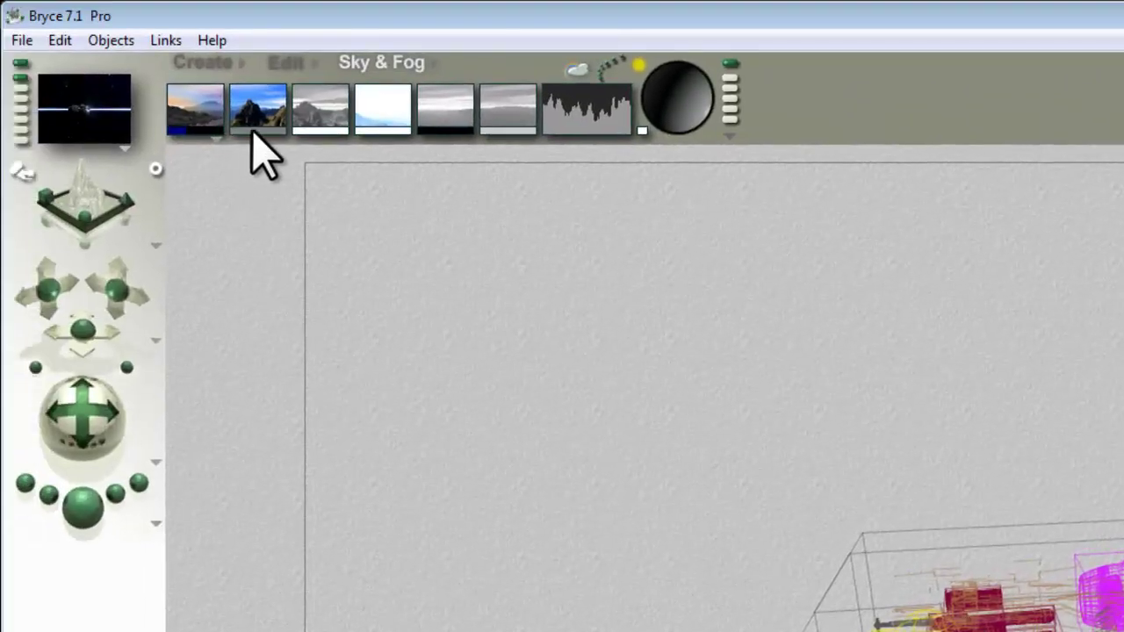
# Step: Shift the thrust picture so its flare sits at the rear of the ship's nearer engine, and render to check the alignment
pyautogui.moveTo(252, 133); pyautogui.dragTo(346, 150)
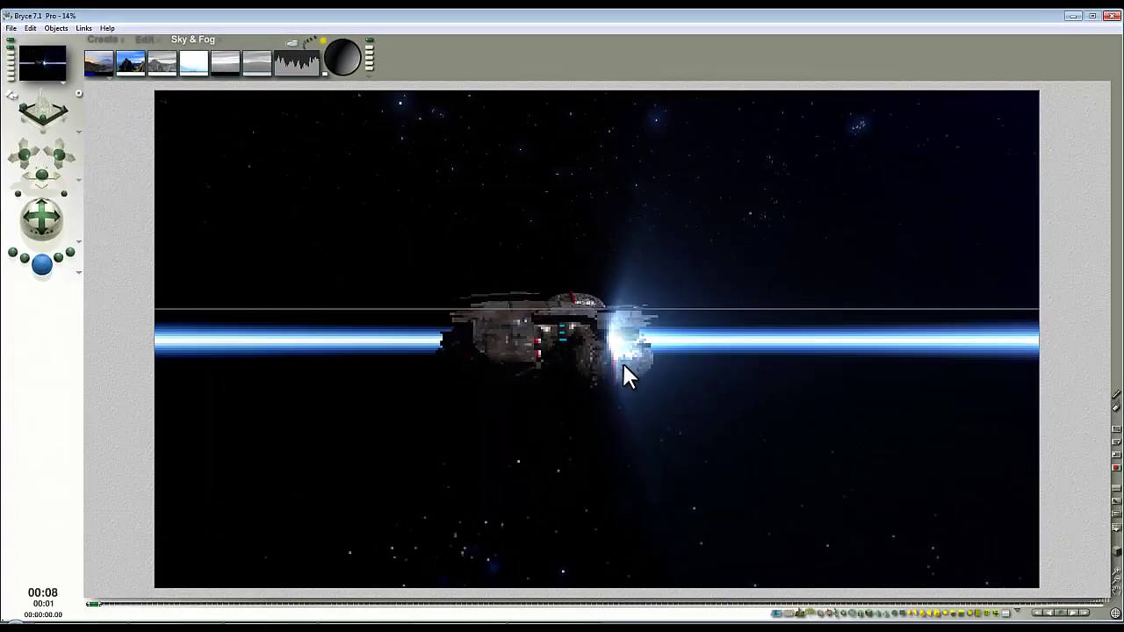
pyautogui.click(621, 373)
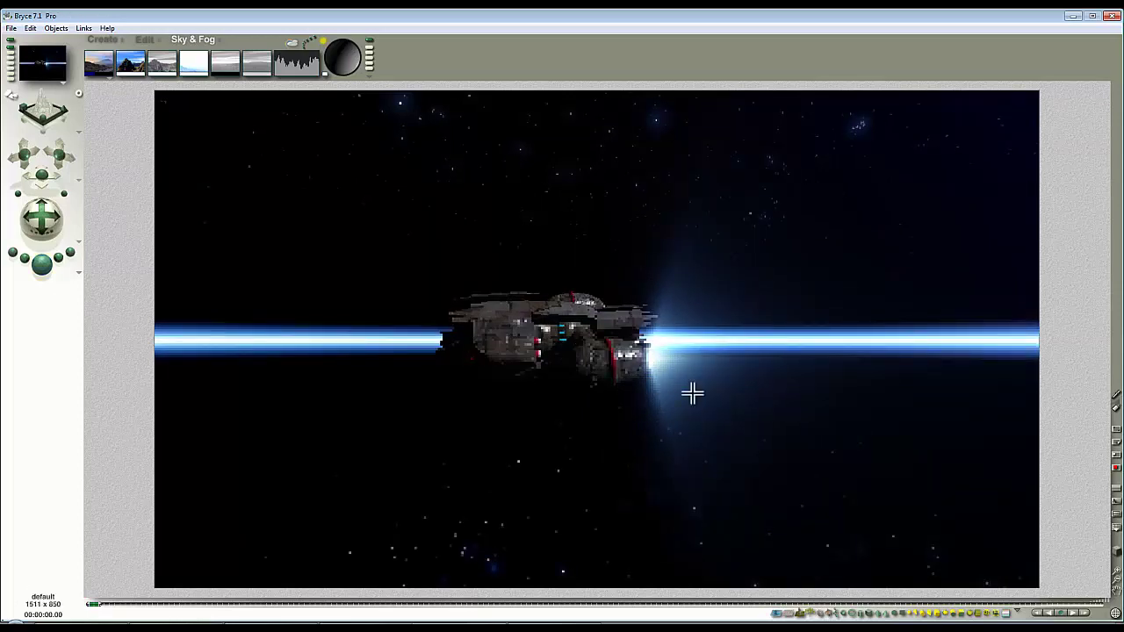
pyautogui.moveTo(705, 410); pyautogui.dragTo(621, 339)
pyautogui.press('Escape')
pyautogui.press('Escape')
pyautogui.press('Escape')
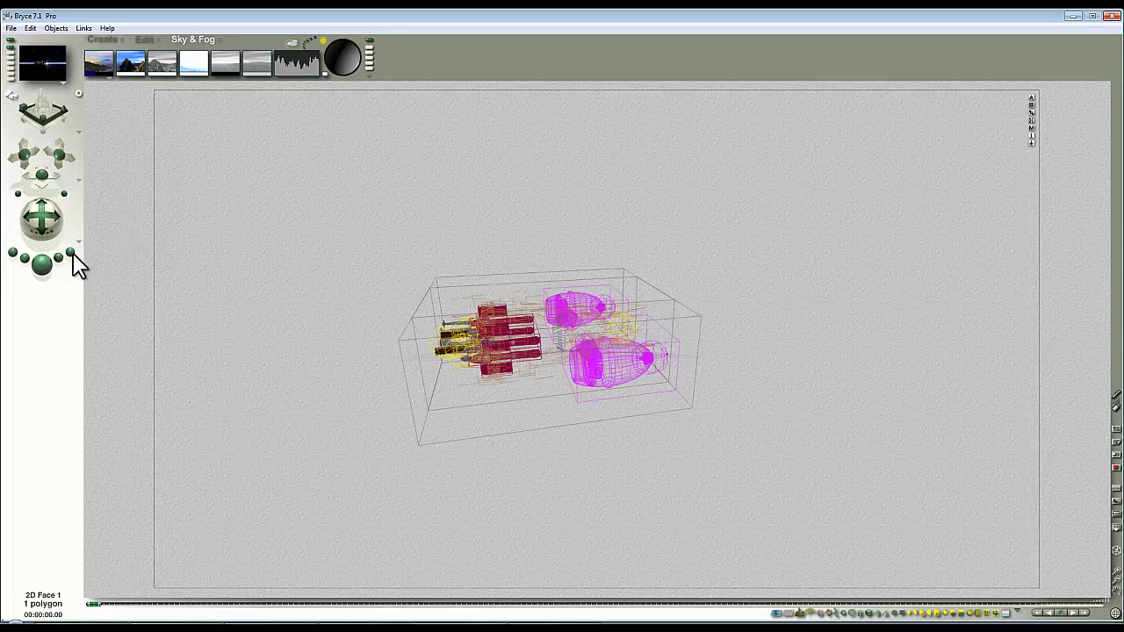
pyautogui.hotkey('ctrl', 'r')
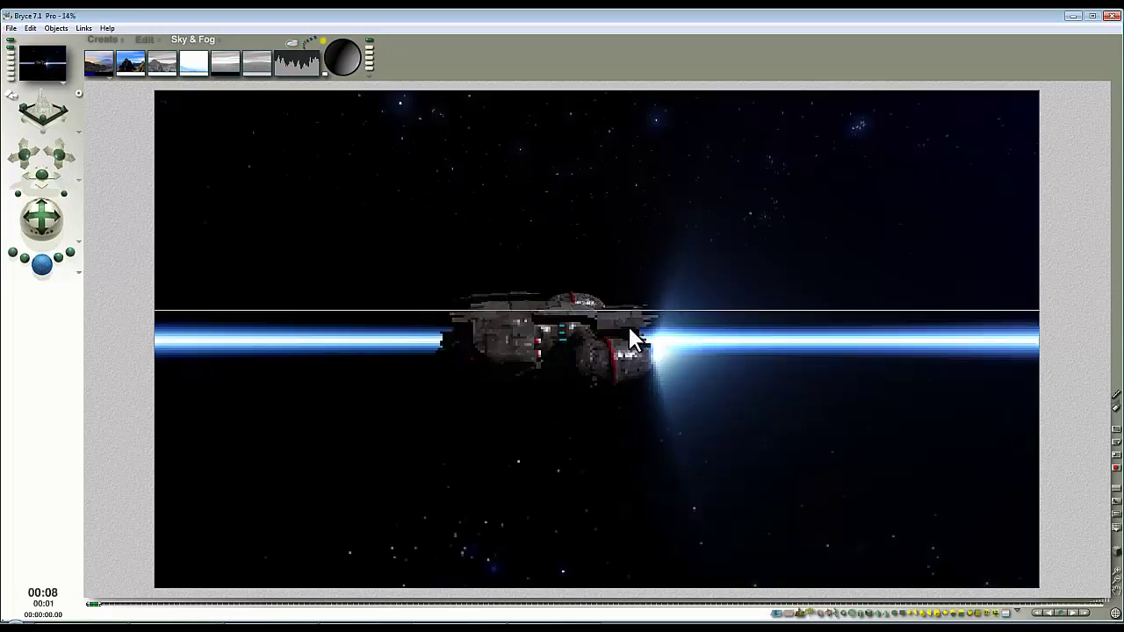
pyautogui.press('Escape')
pyautogui.press('Escape')
# Step: Select the Warhead spaceship and tilt it towards the camera so that the two engines are more clearly separated
pyautogui.keyDown('ctrl'); pyautogui.click(577, 290); pyautogui.keyUp('ctrl')
pyautogui.click(593, 298)
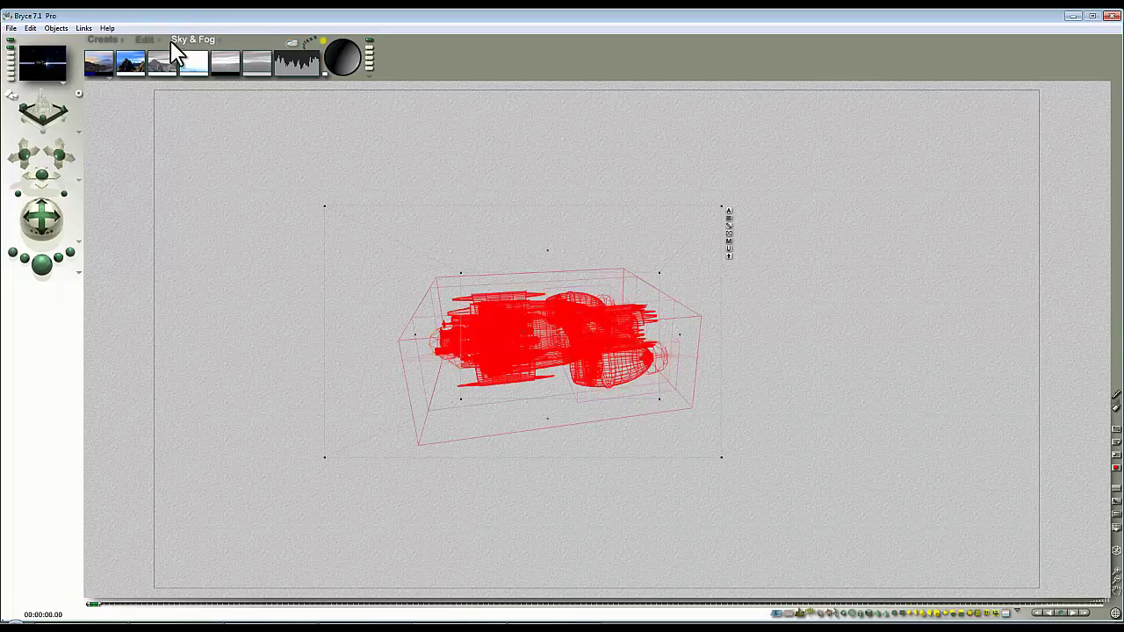
pyautogui.click(144, 39)
pyautogui.moveTo(185, 74); pyautogui.dragTo(217, 74)
pyautogui.moveTo(537, 348); pyautogui.dragTo(535, 329)
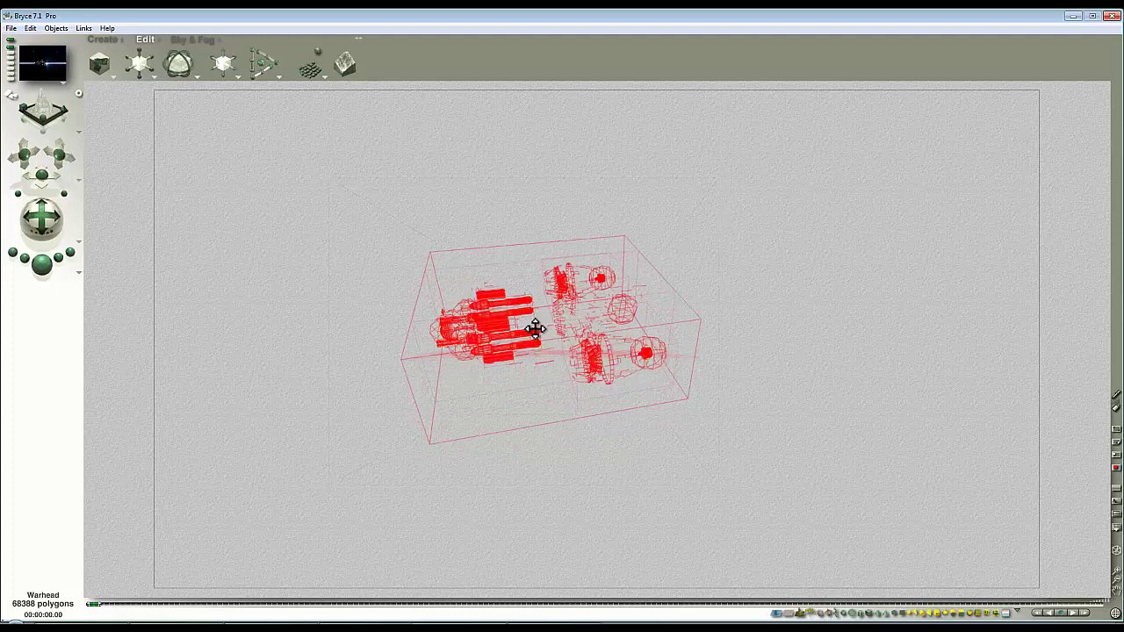
pyautogui.click(47, 264)
pyautogui.press('Escape')
pyautogui.press('Escape')
# Step: Select the thrust picture 2D Face 1, realign its flare with the nearer engine's nozzle, and render the result
pyautogui.rightClick(743, 361)
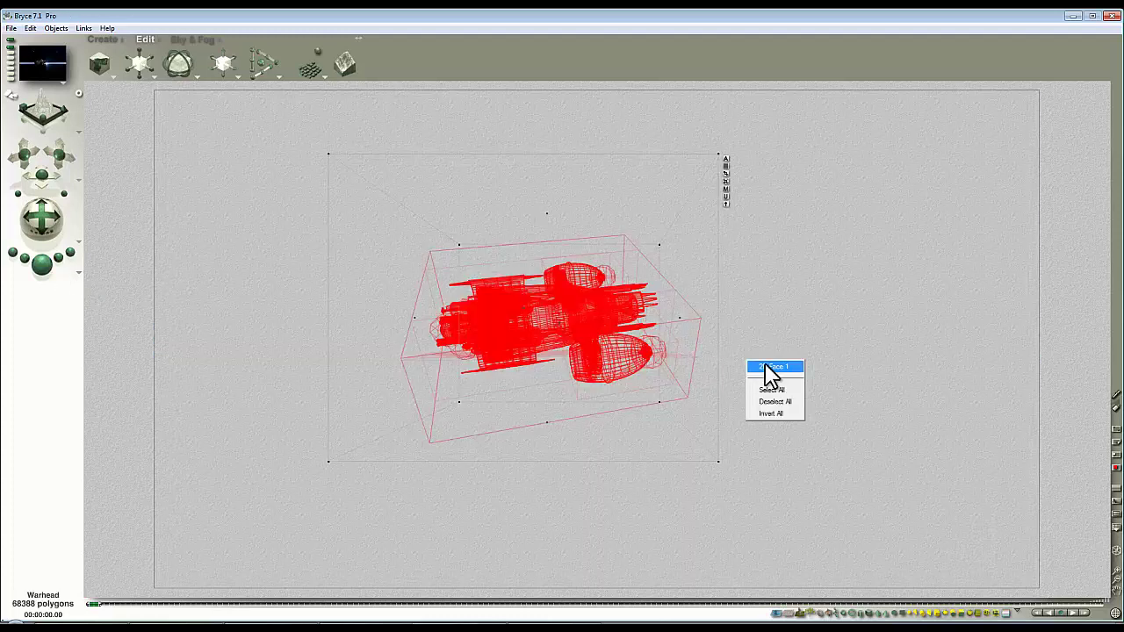
pyautogui.click(765, 376)
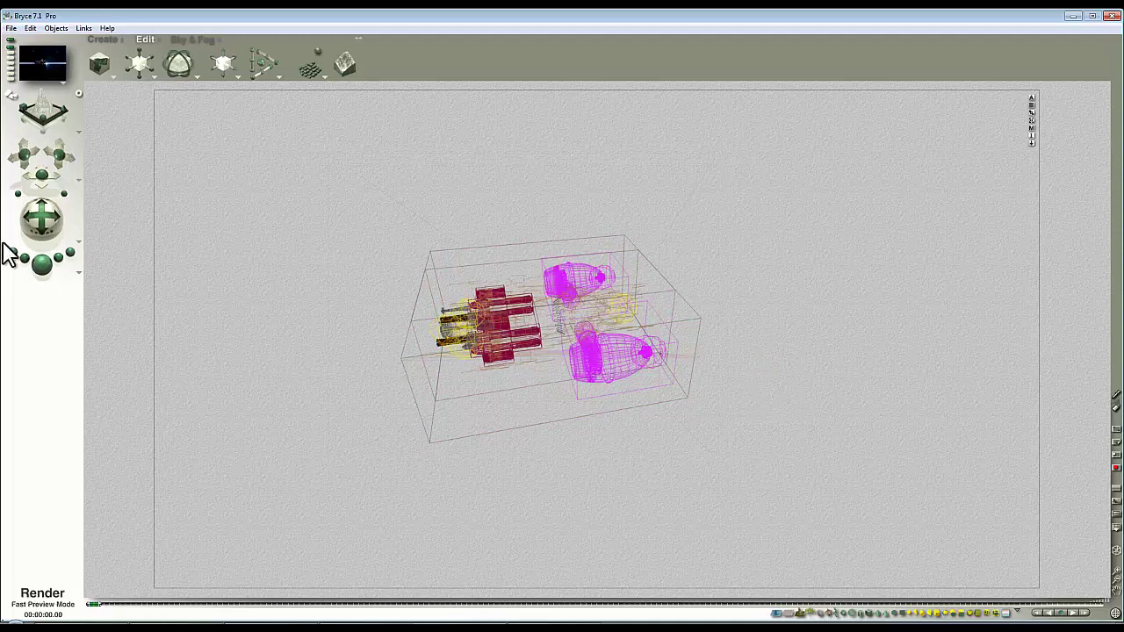
pyautogui.hotkey('ctrl', 'r')
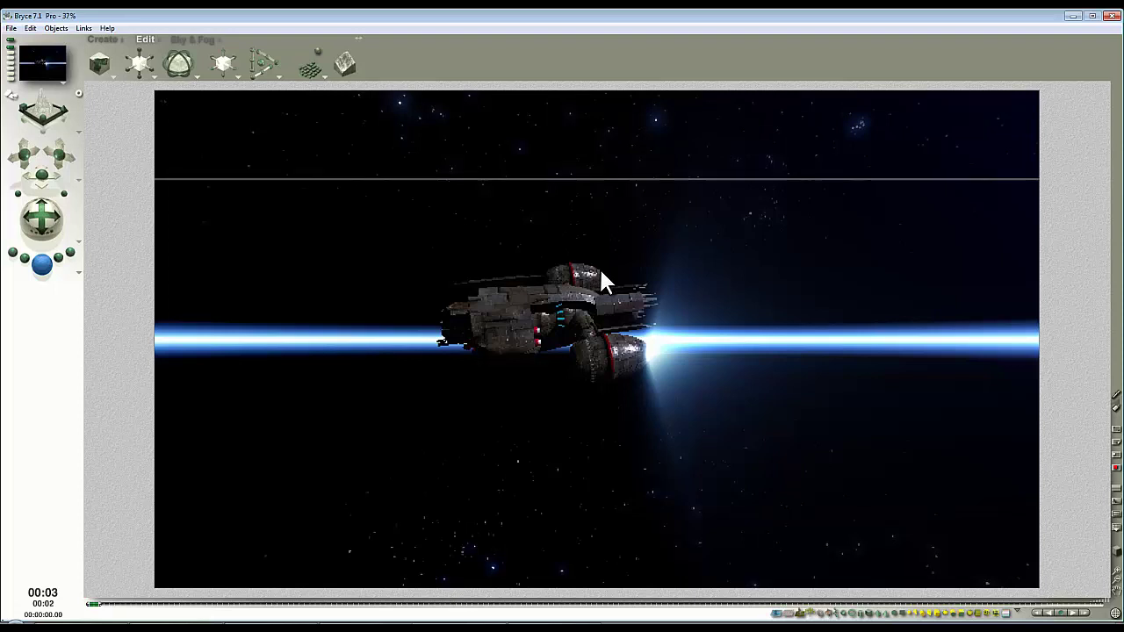
pyautogui.click(645, 349)
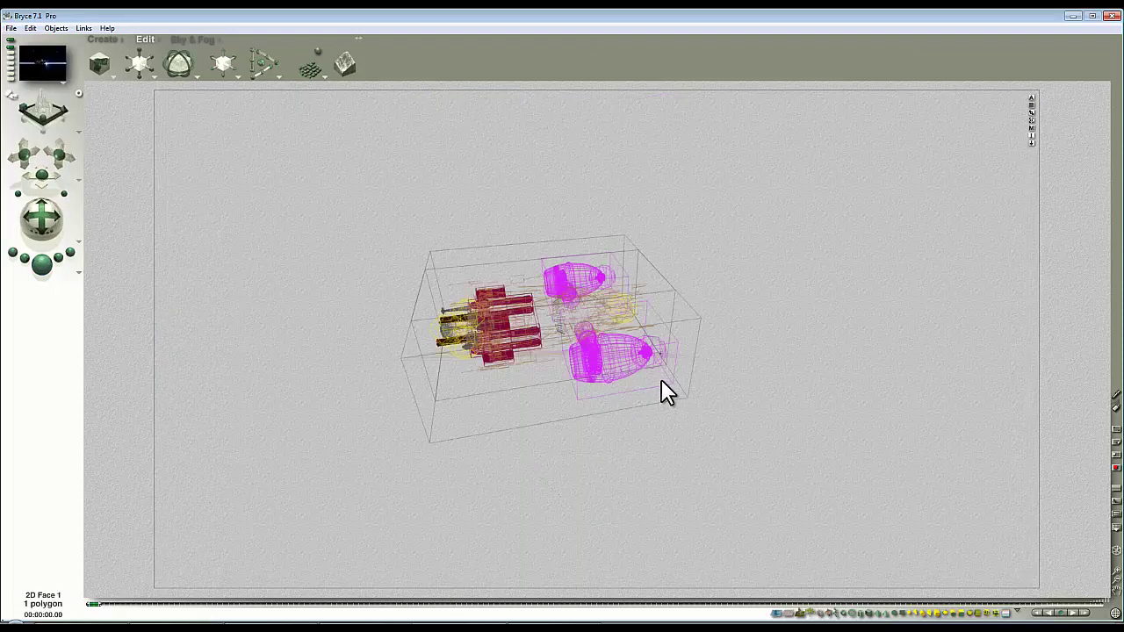
# Step: Duplicate the thrust picture, place the copy's flare at the farther engine's nozzle, and render both thrusts
pyautogui.moveTo(742, 399); pyautogui.dragTo(690, 326)
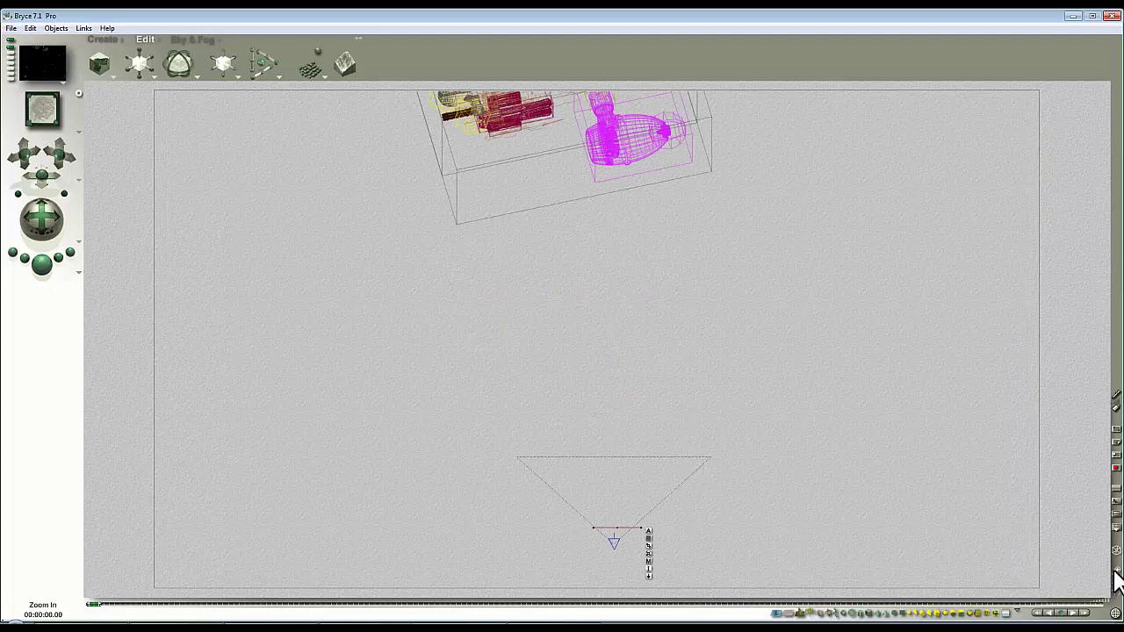
pyautogui.click(1115, 573)
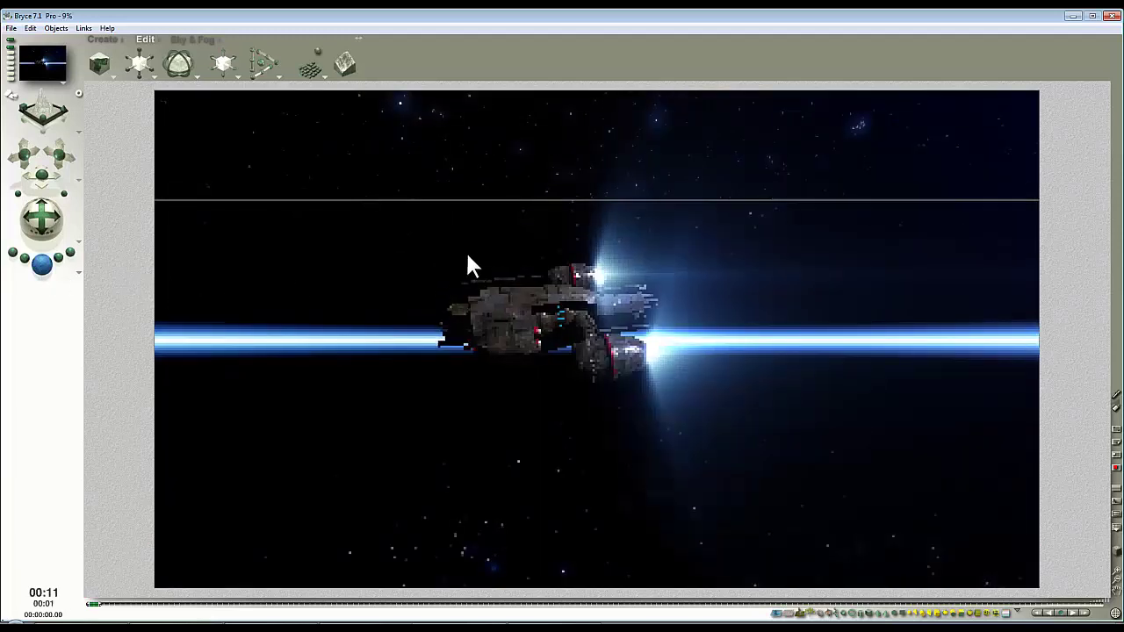
pyautogui.click(672, 292)
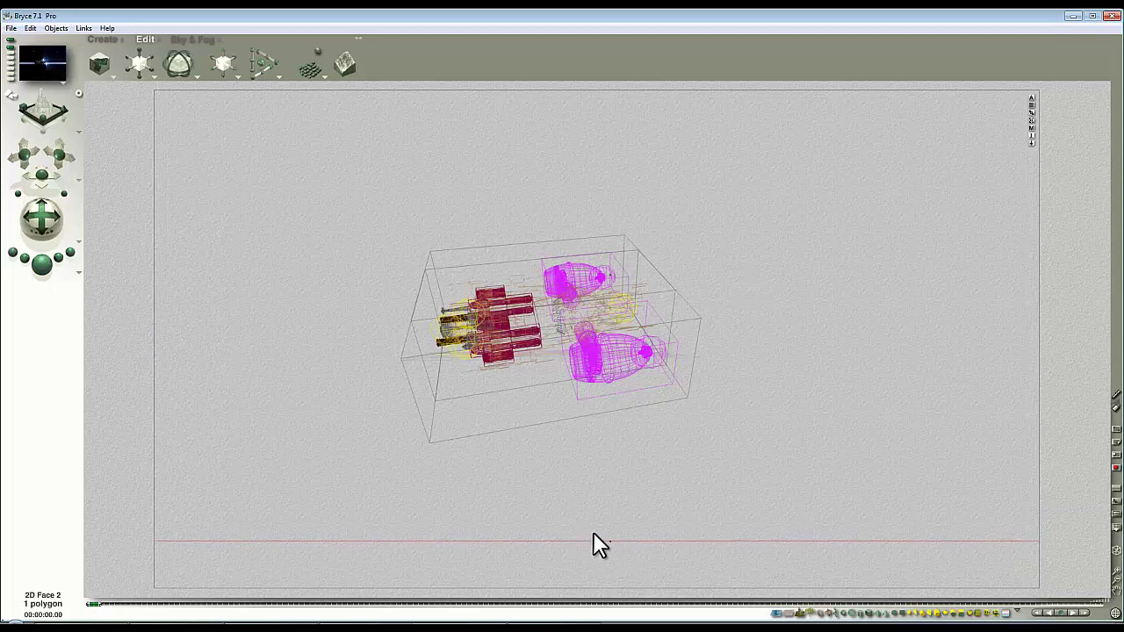
pyautogui.click(70, 274)
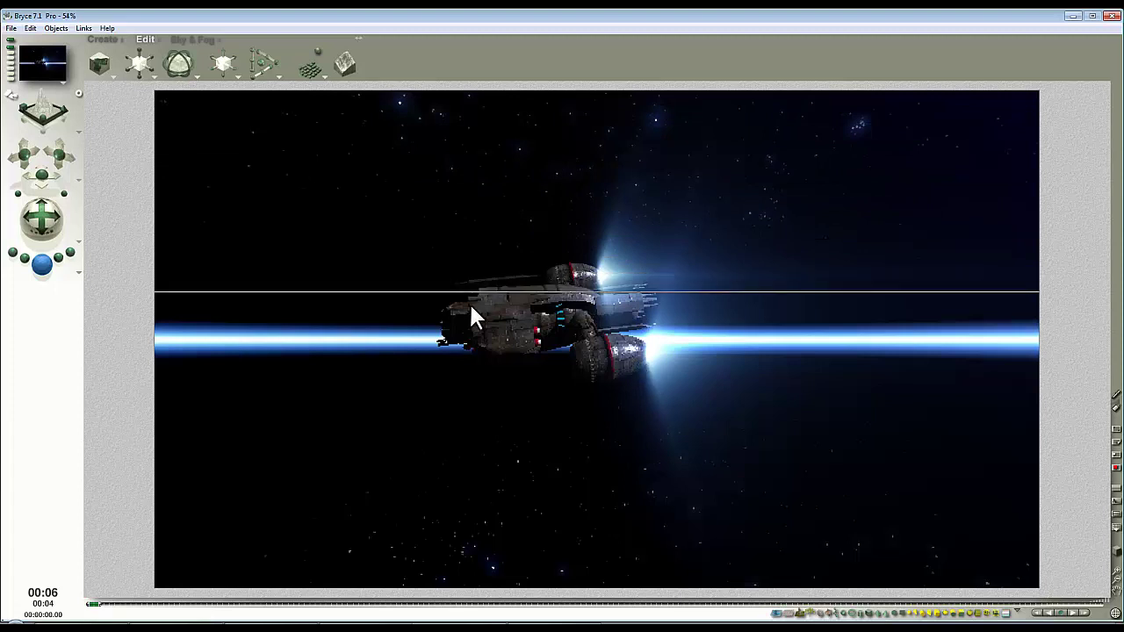
pyautogui.click(687, 367)
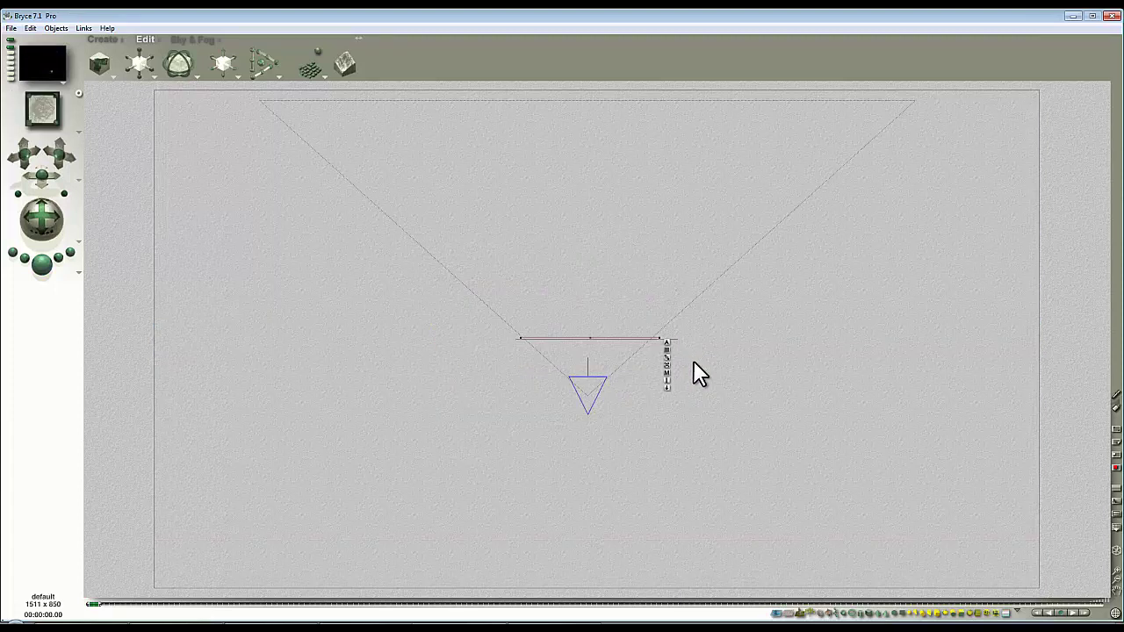
# Step: From the top view, select the spaceship and both thrust pictures together and group them
pyautogui.click(1118, 580)
pyautogui.click(1118, 579)
pyautogui.click(1117, 579)
pyautogui.click(1118, 580)
pyautogui.click(1118, 579)
pyautogui.moveTo(766, 347); pyautogui.dragTo(588, 216)
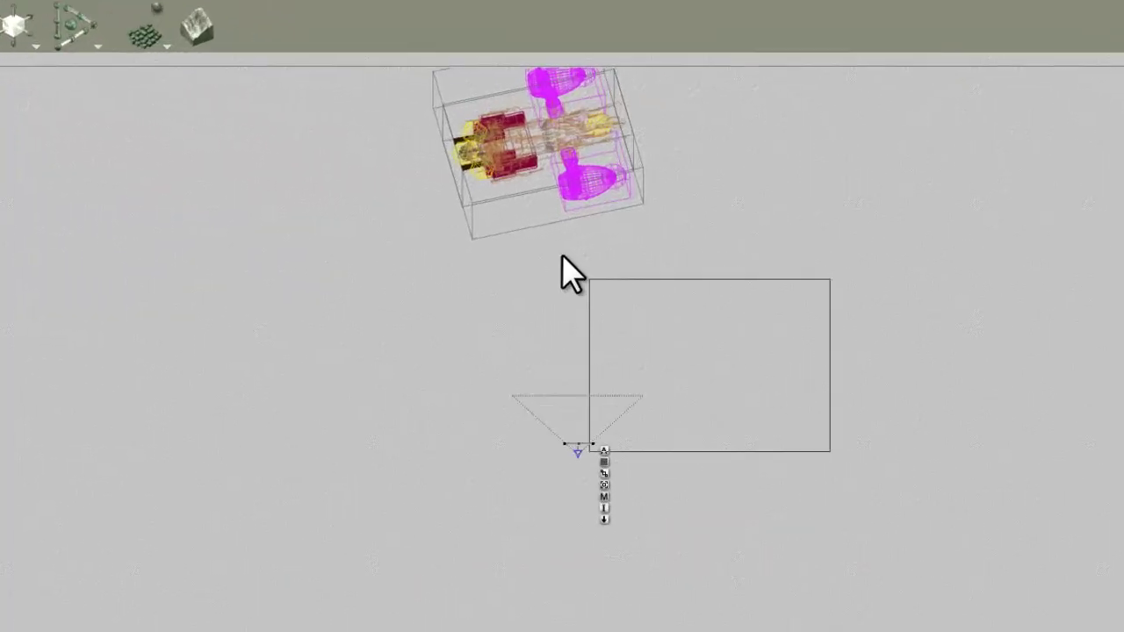
pyautogui.moveTo(561, 255); pyautogui.dragTo(414, 74)
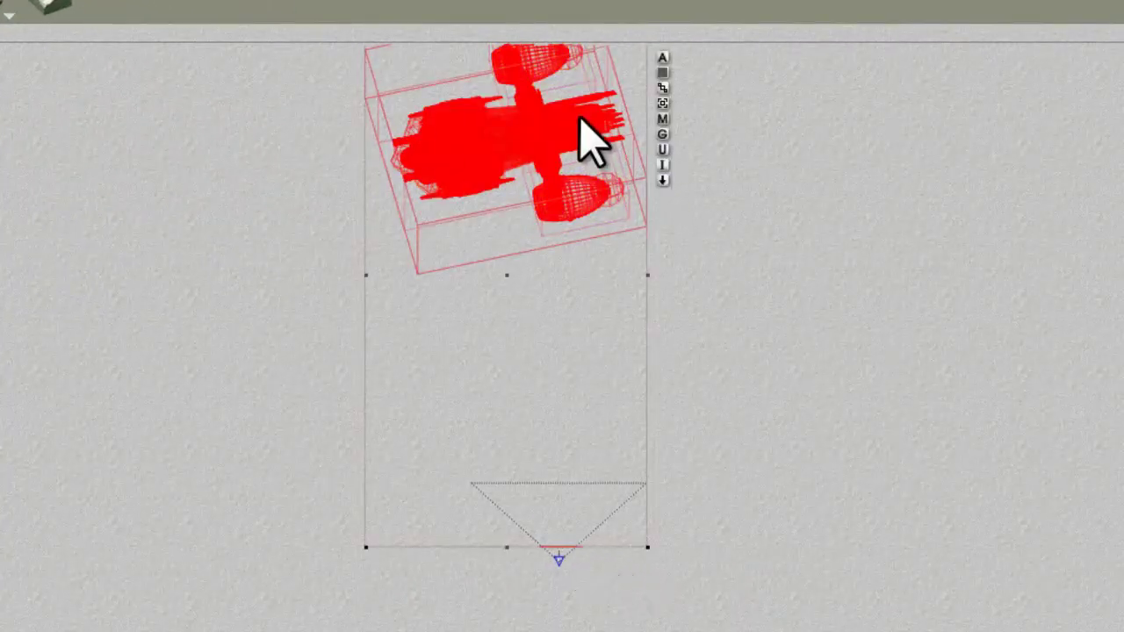
pyautogui.click(663, 134)
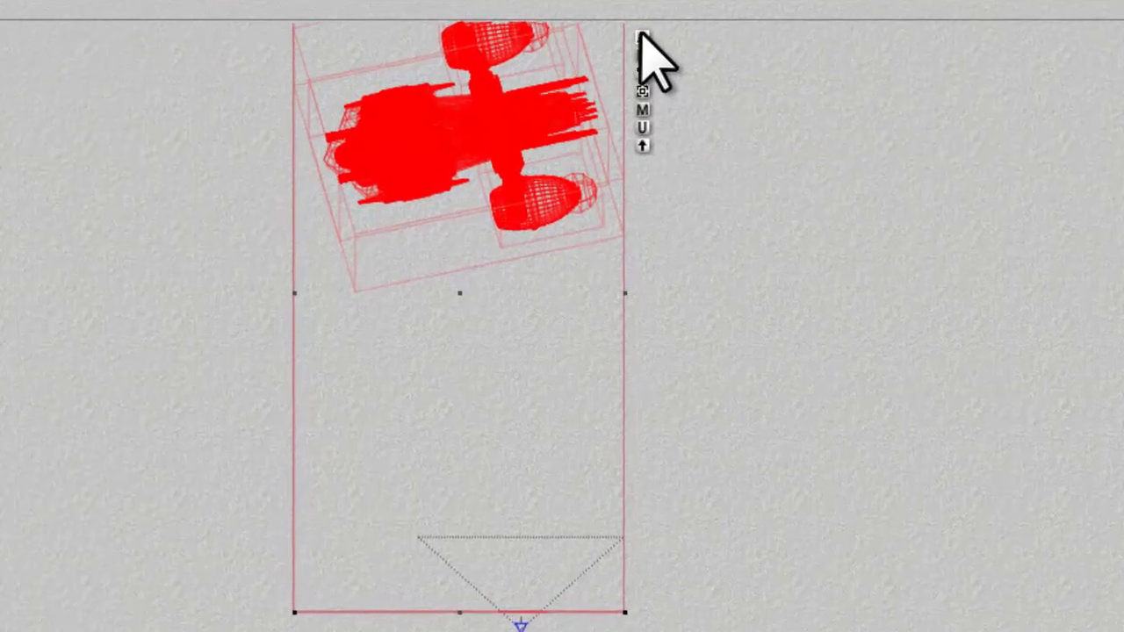
# Step: Link the new group to the Perspective Camera as its parent object
pyautogui.click(661, 57)
pyautogui.click(820, 95)
pyautogui.click(838, 144)
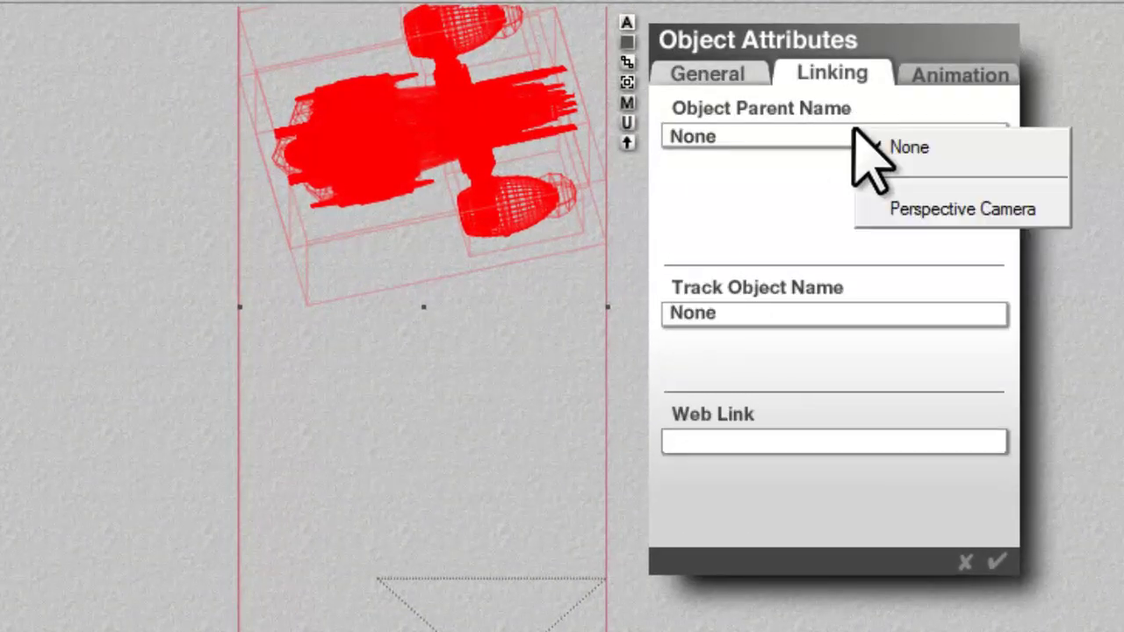
pyautogui.click(973, 213)
pyautogui.click(996, 562)
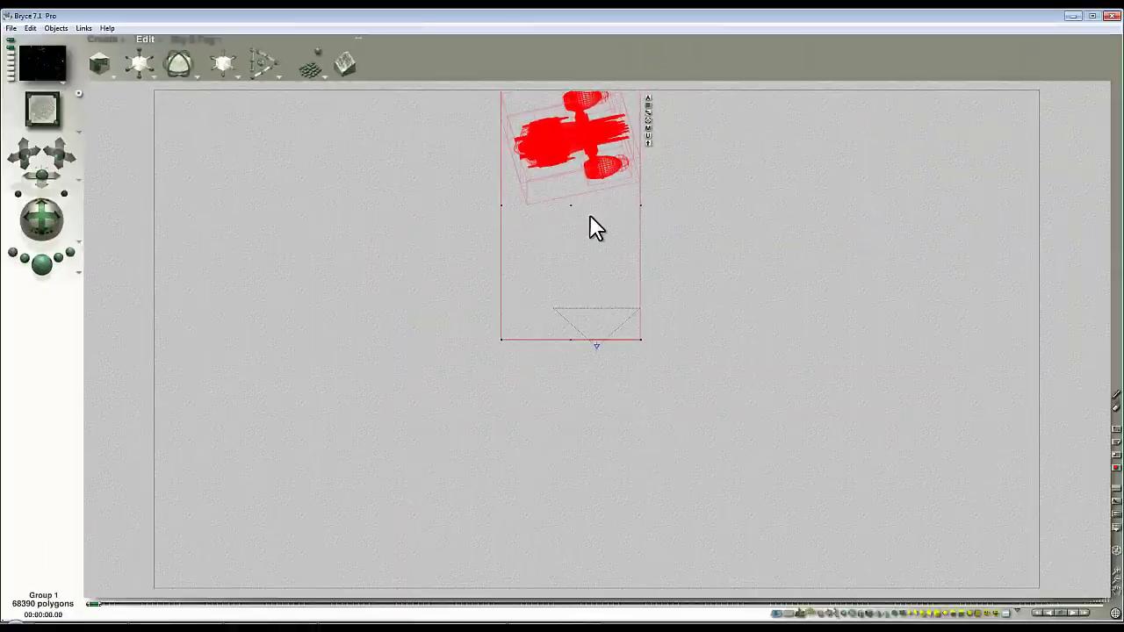
# Step: Deselect the group, return to the camera view, and render the complete scene with anti-aliasing
pyautogui.click(347, 235)
pyautogui.press('1')
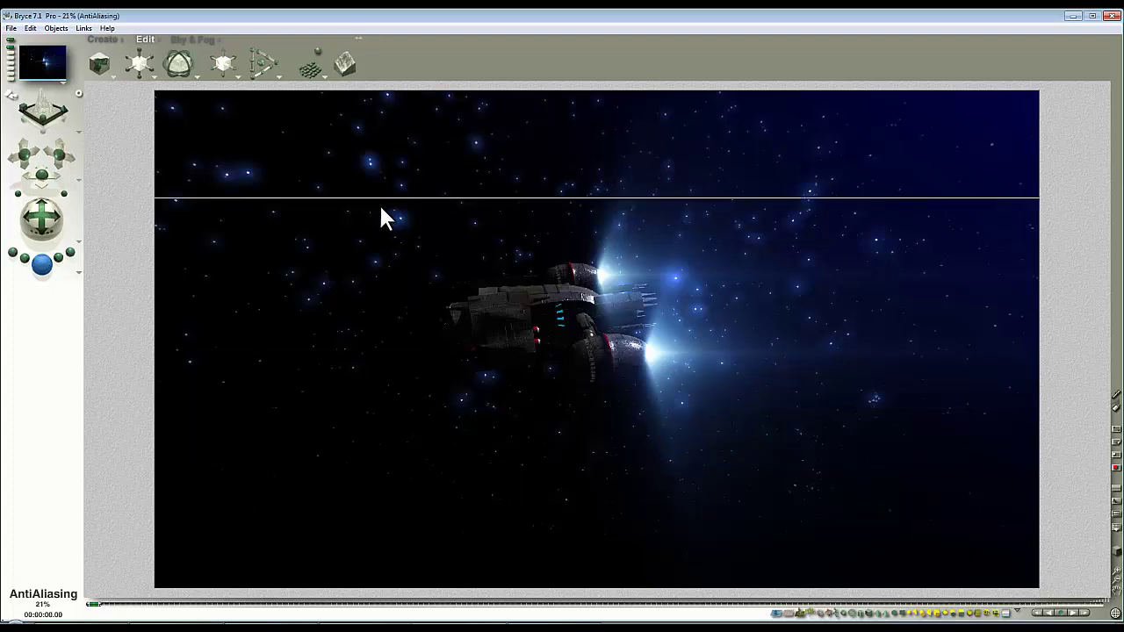
pyautogui.click(355, 205)
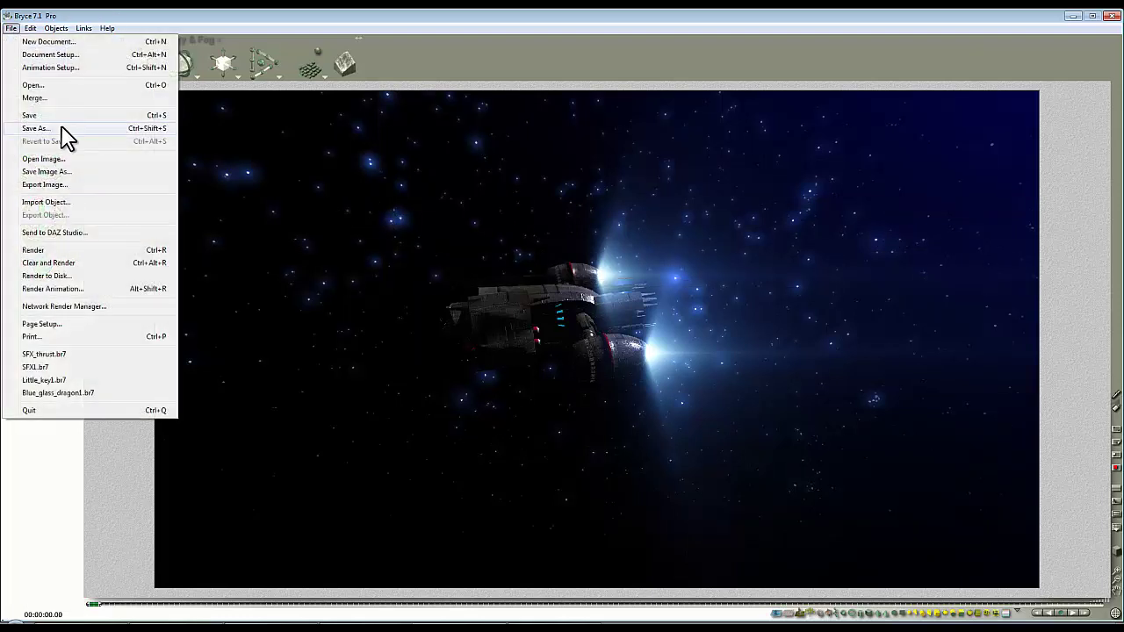
# Step: Save the scene as a new Bryce file named Space_ship_thrust1
pyautogui.click(68, 130)
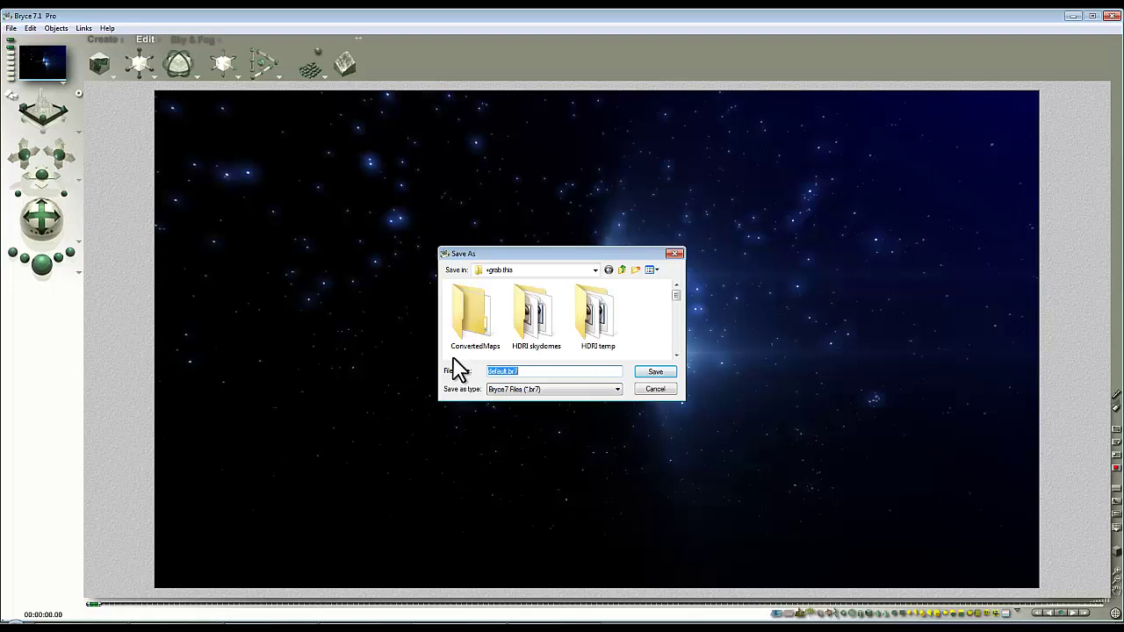
pyautogui.write('Space_ship_thrust1')
pyautogui.press('Return')
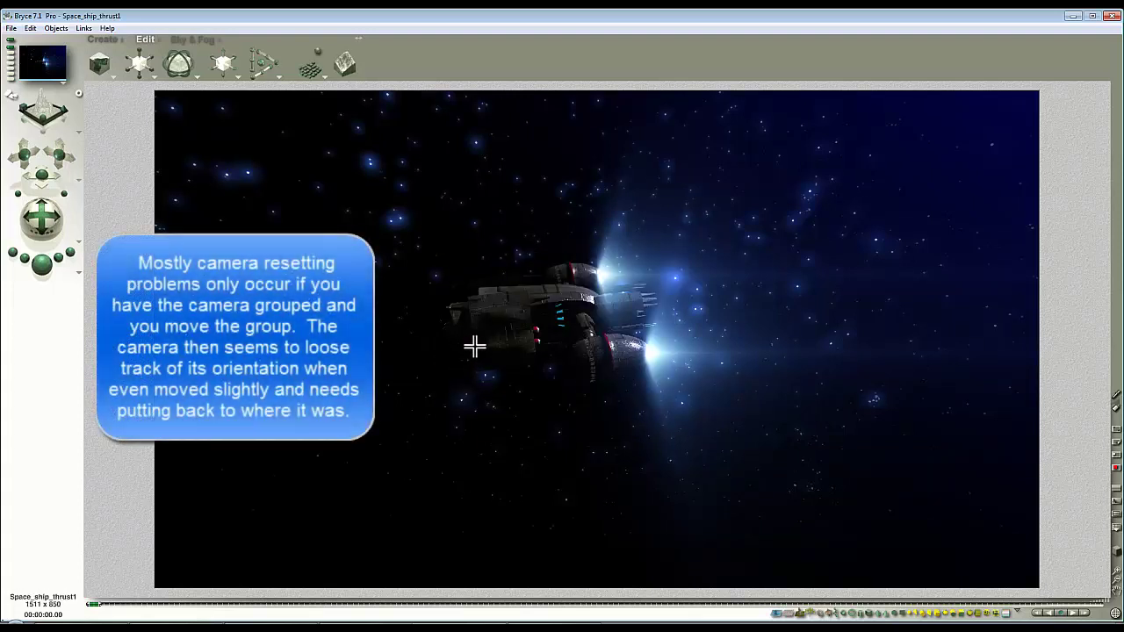
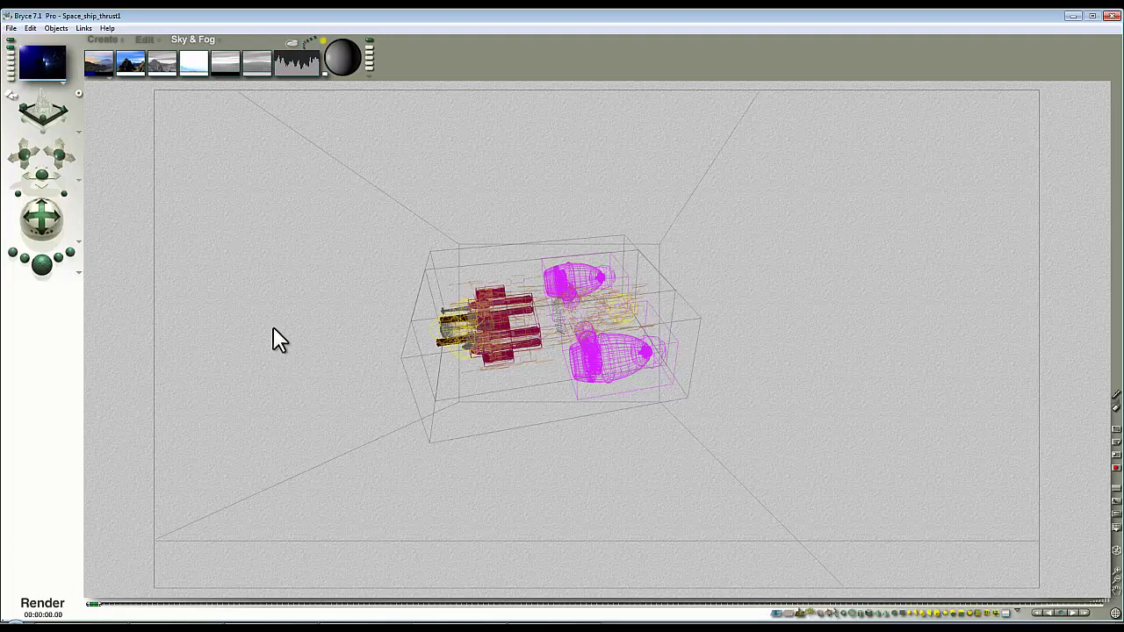
# Step: Change the sun's direction on the sky control and test-render how it lights the spaceship
pyautogui.hotkey('ctrl', 'r')
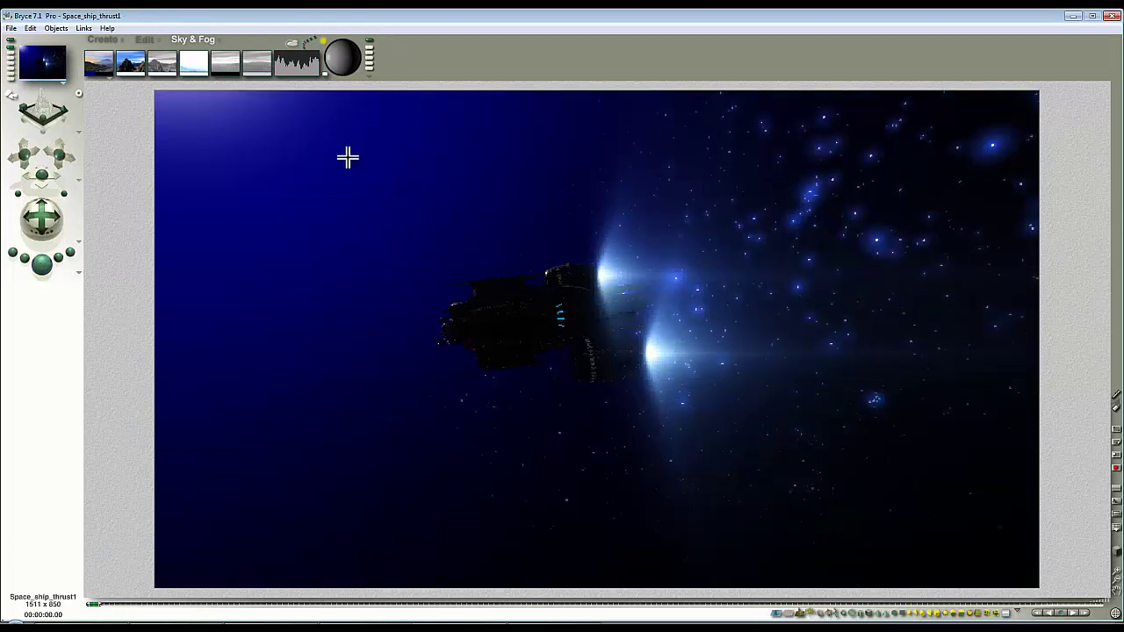
pyautogui.click(341, 60)
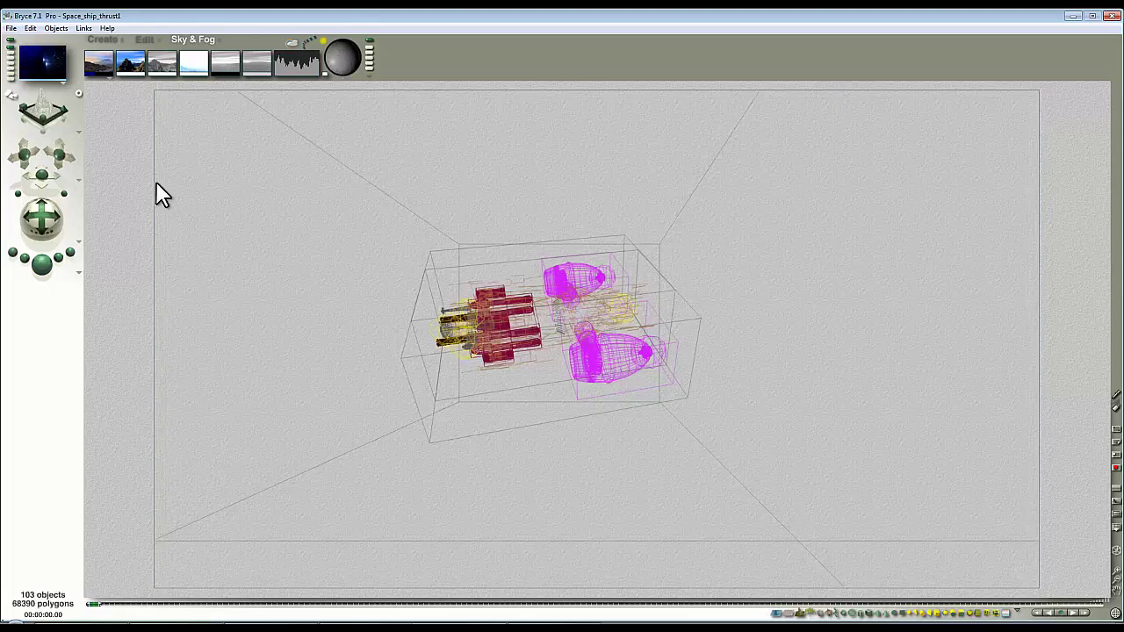
pyautogui.hotkey('ctrl', 'r')
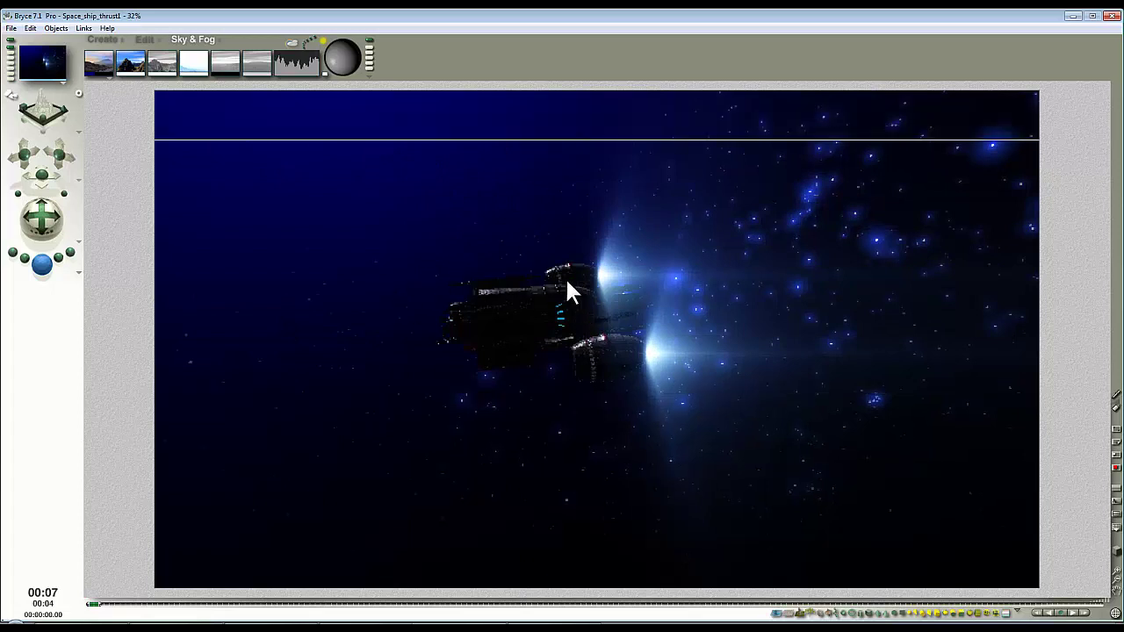
pyautogui.click(421, 169)
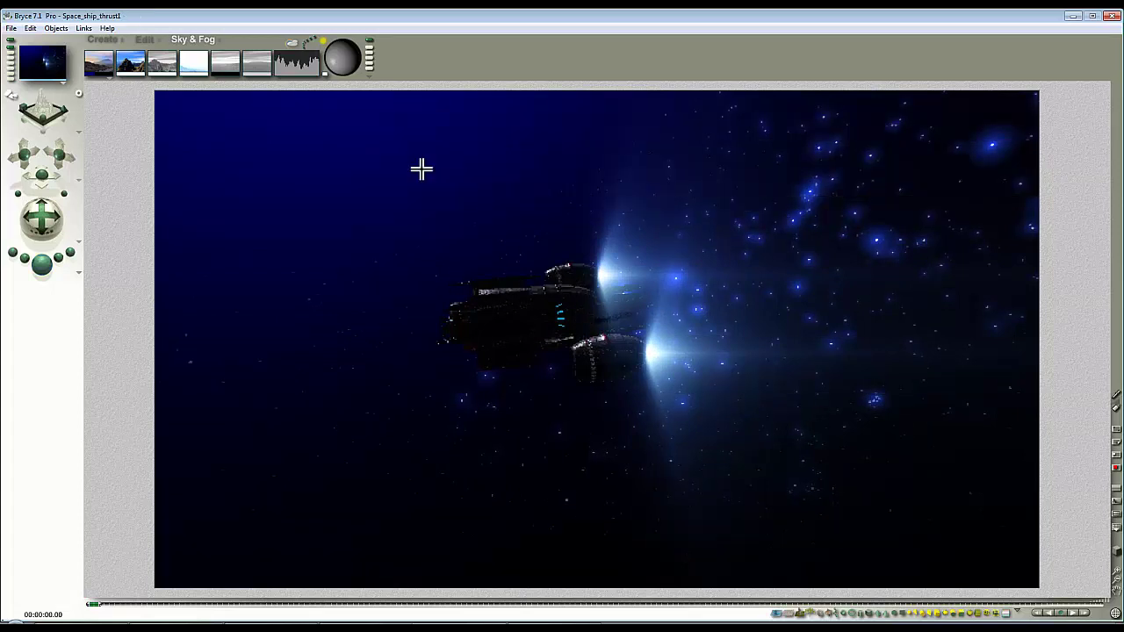
# Step: Set the sun's diffuse and specular intensity to 200 and test-render the scene again
pyautogui.click(293, 43)
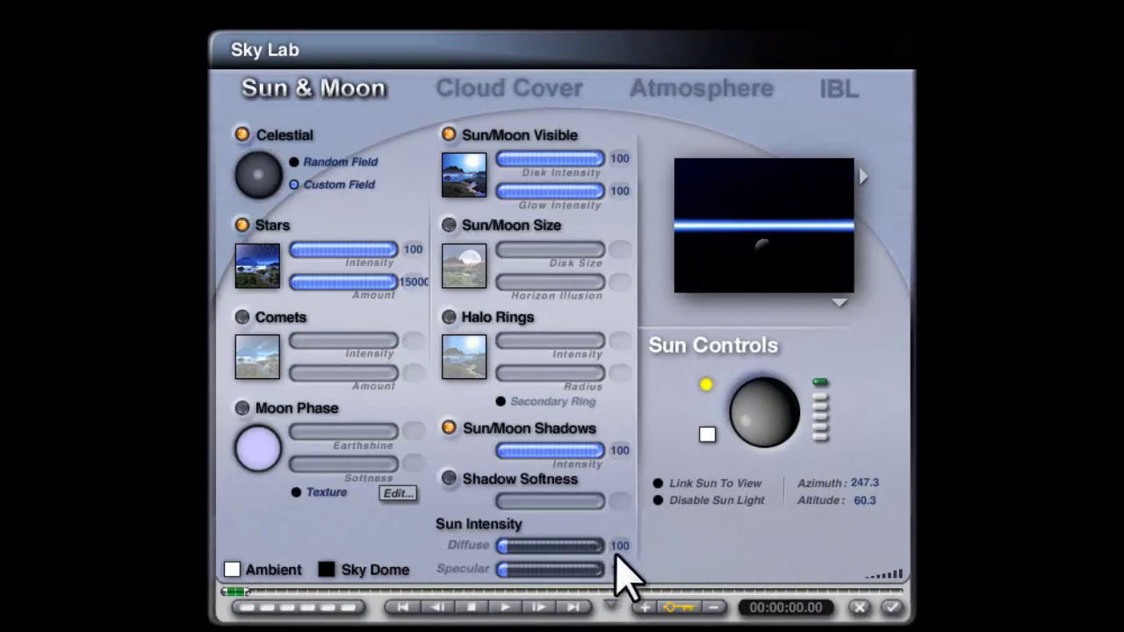
pyautogui.press('Tab')
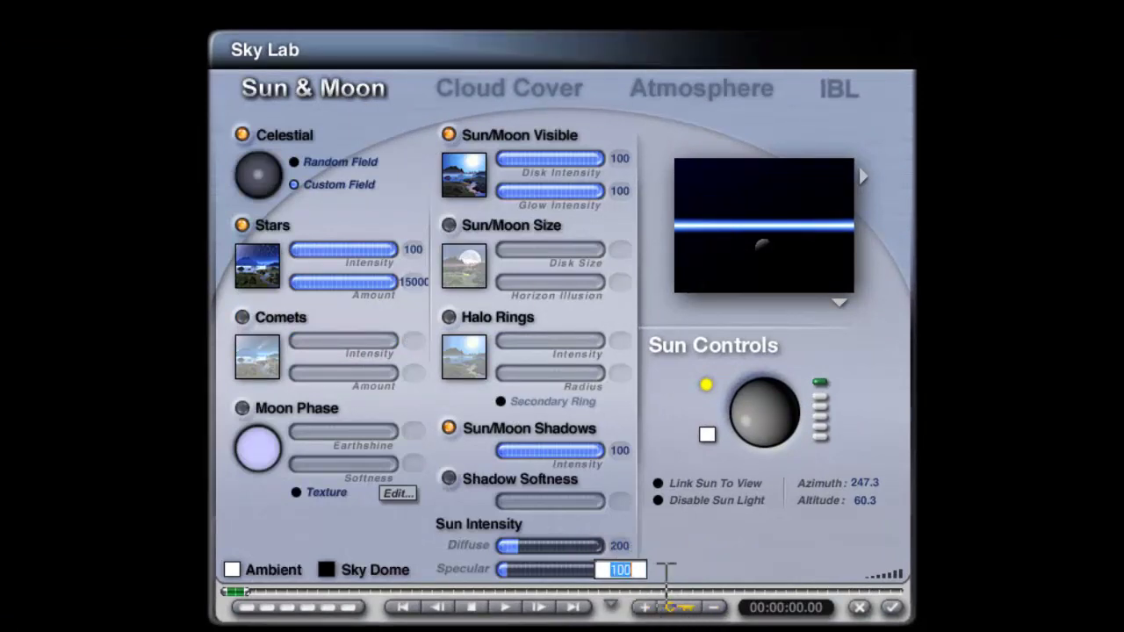
pyautogui.write('200')
pyautogui.press('Return')
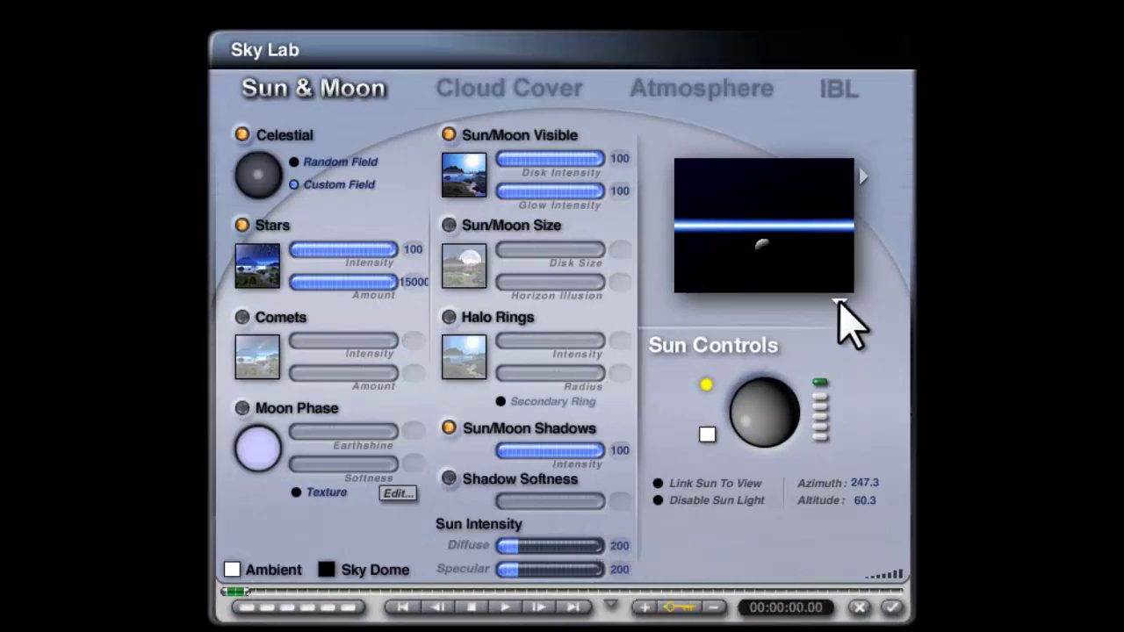
pyautogui.click(839, 303)
pyautogui.click(890, 608)
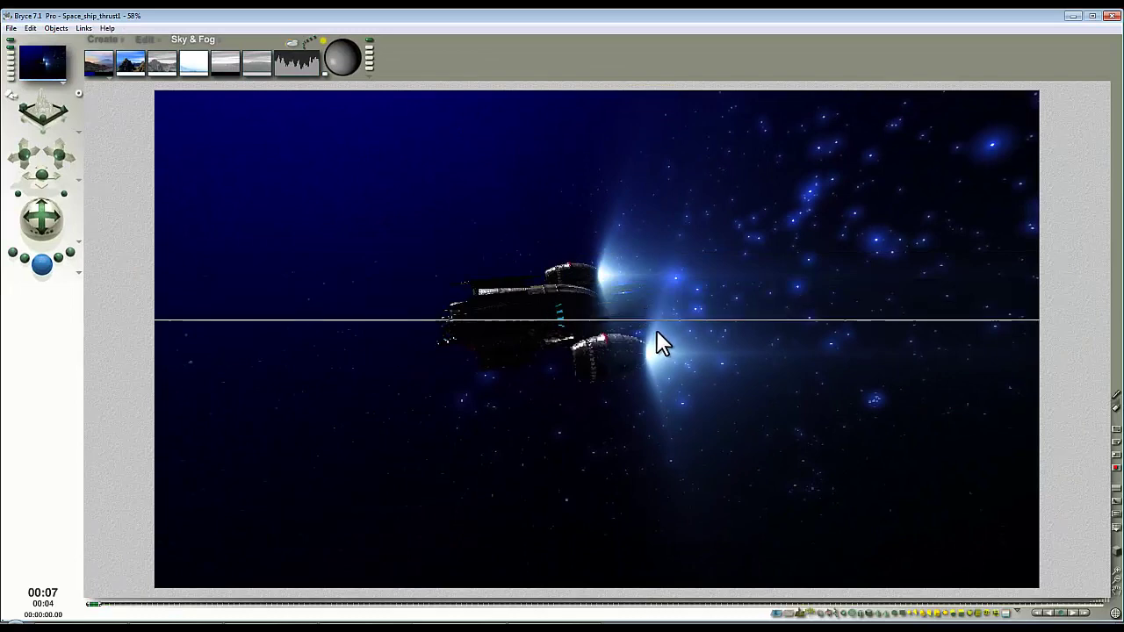
pyautogui.click(656, 331)
# Step: From the top view, create a sphere and apply the purple banded Pal Varient volume material from the Pro Materials library
pyautogui.press('2')
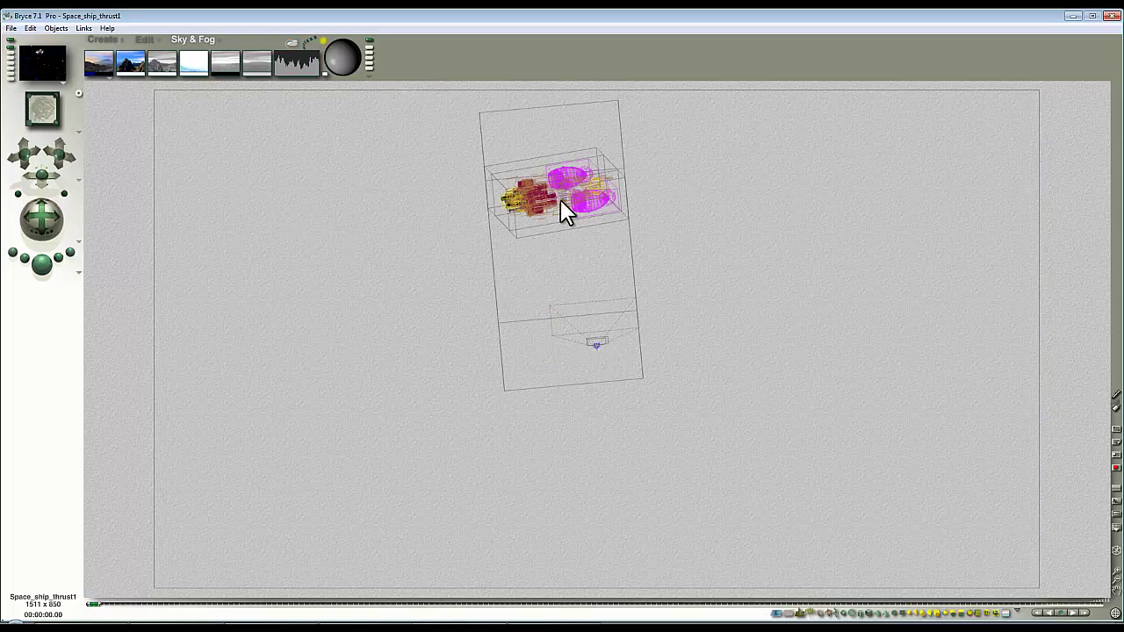
pyautogui.click(104, 46)
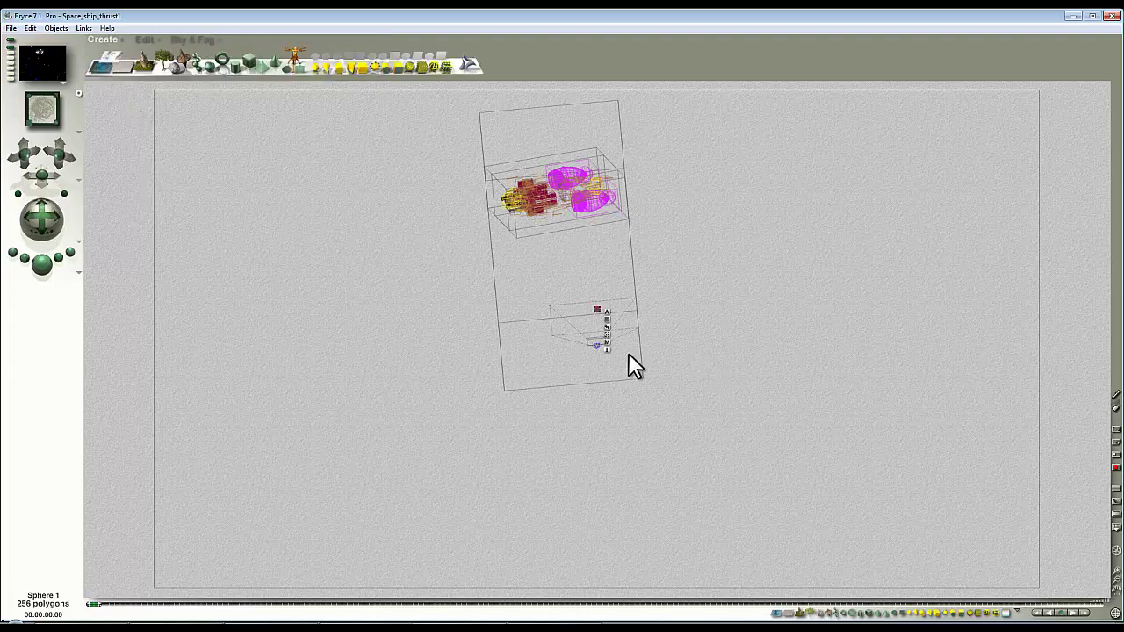
pyautogui.click(607, 342)
pyautogui.click(400, 99)
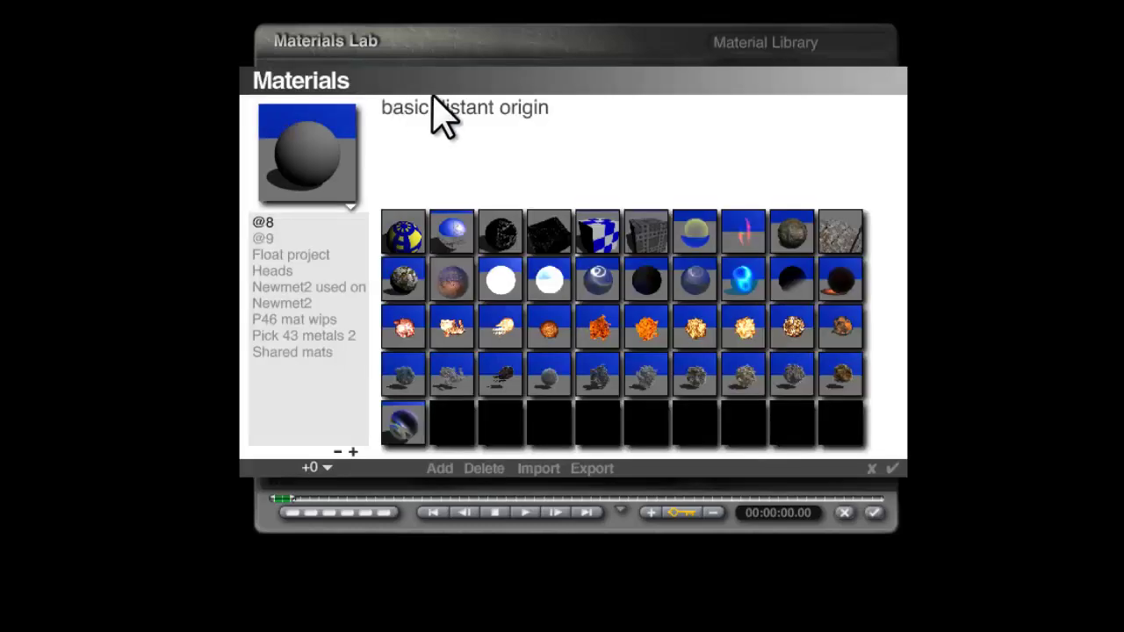
pyautogui.click(331, 469)
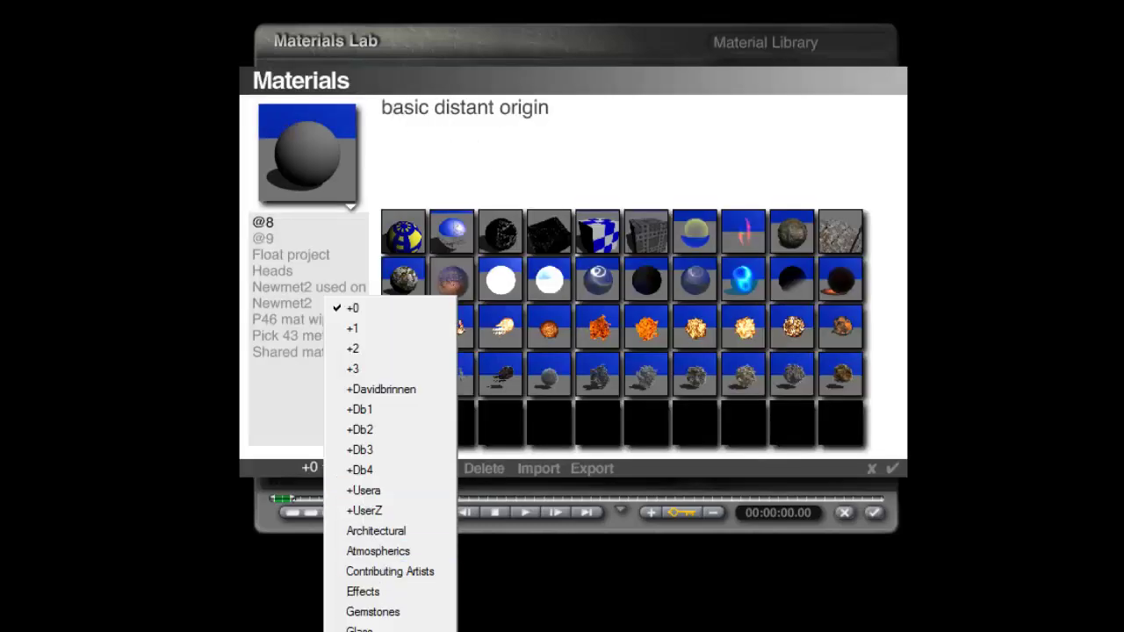
pyautogui.click(386, 631)
pyautogui.moveTo(366, 254); pyautogui.dragTo(366, 303)
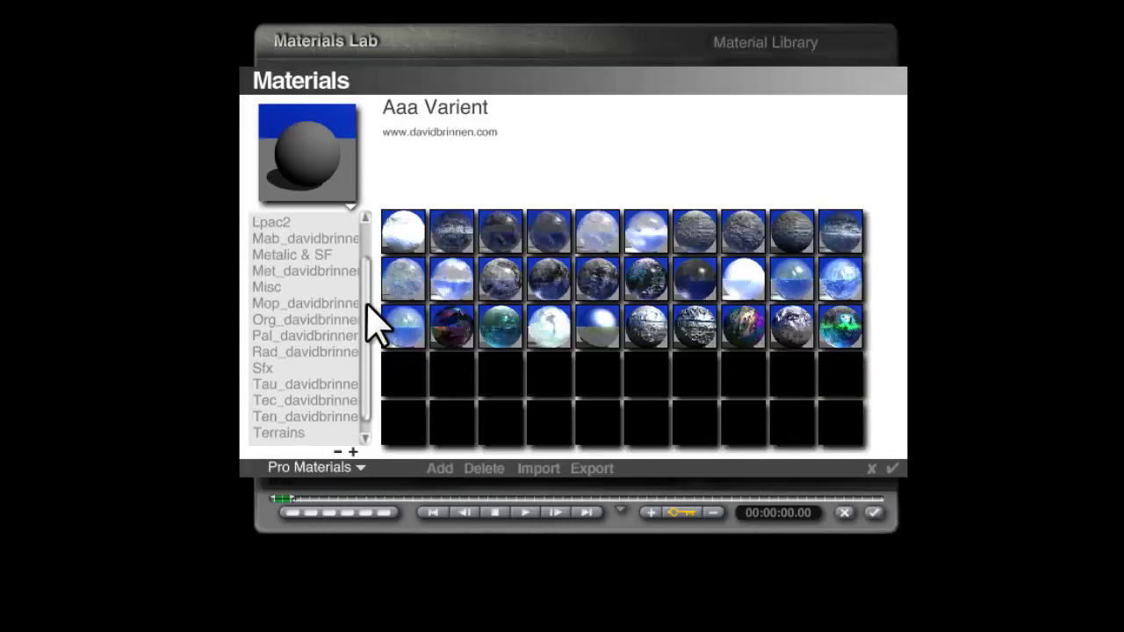
pyautogui.scroll(2, 364, 302)
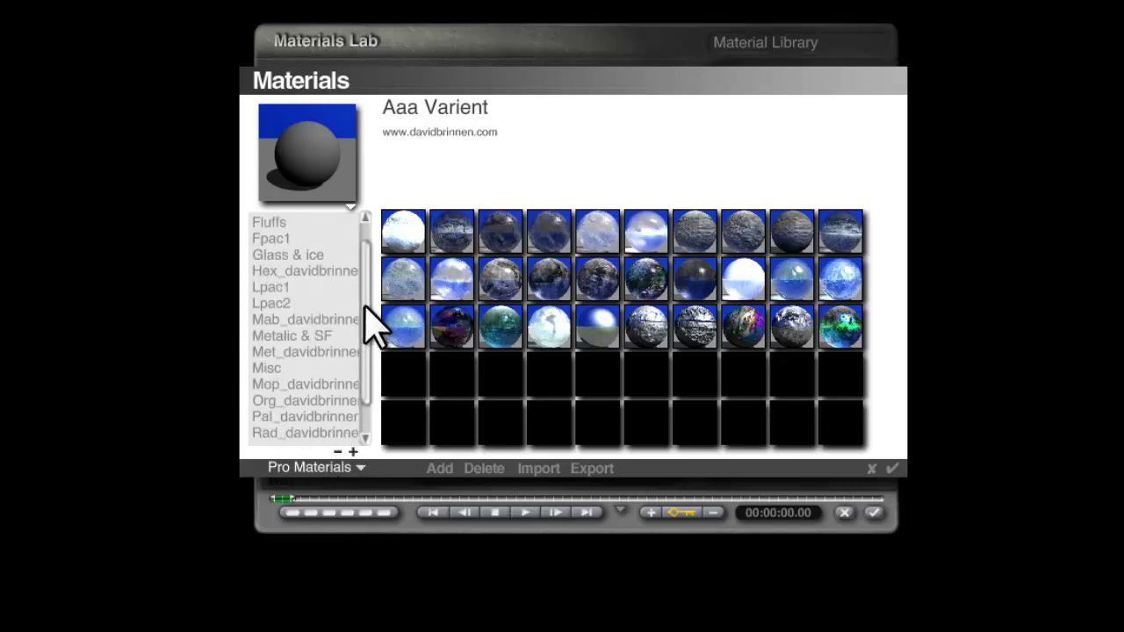
pyautogui.scroll(-1, 366, 309)
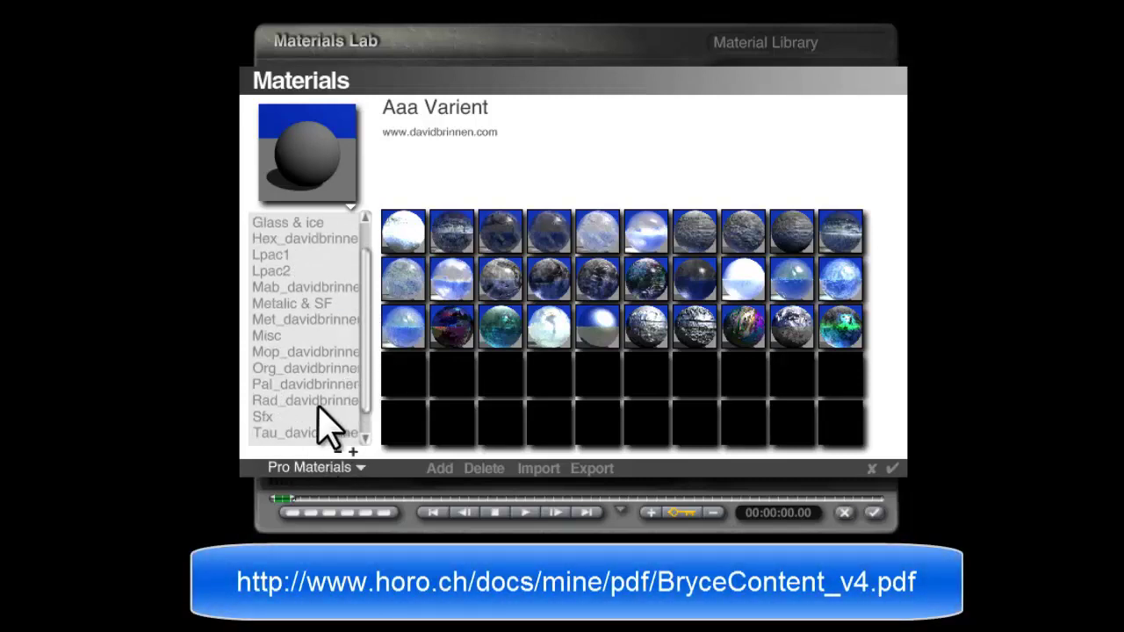
pyautogui.click(305, 384)
pyautogui.click(788, 331)
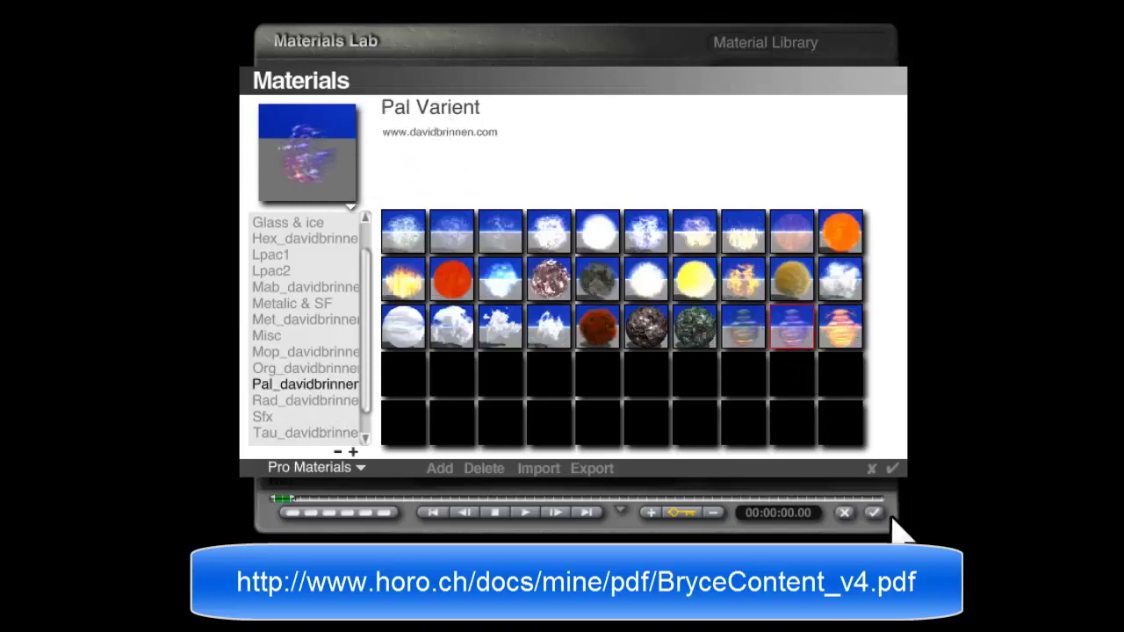
pyautogui.click(893, 468)
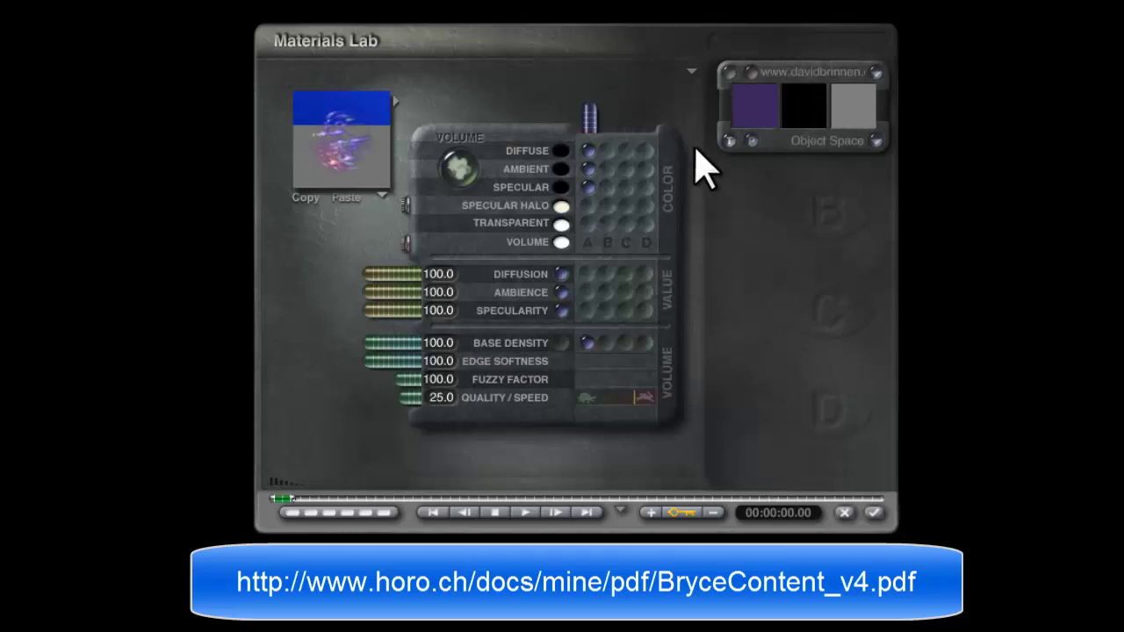
# Step: Make the sphere's volume material Additive and accept the material changes
pyautogui.click(691, 72)
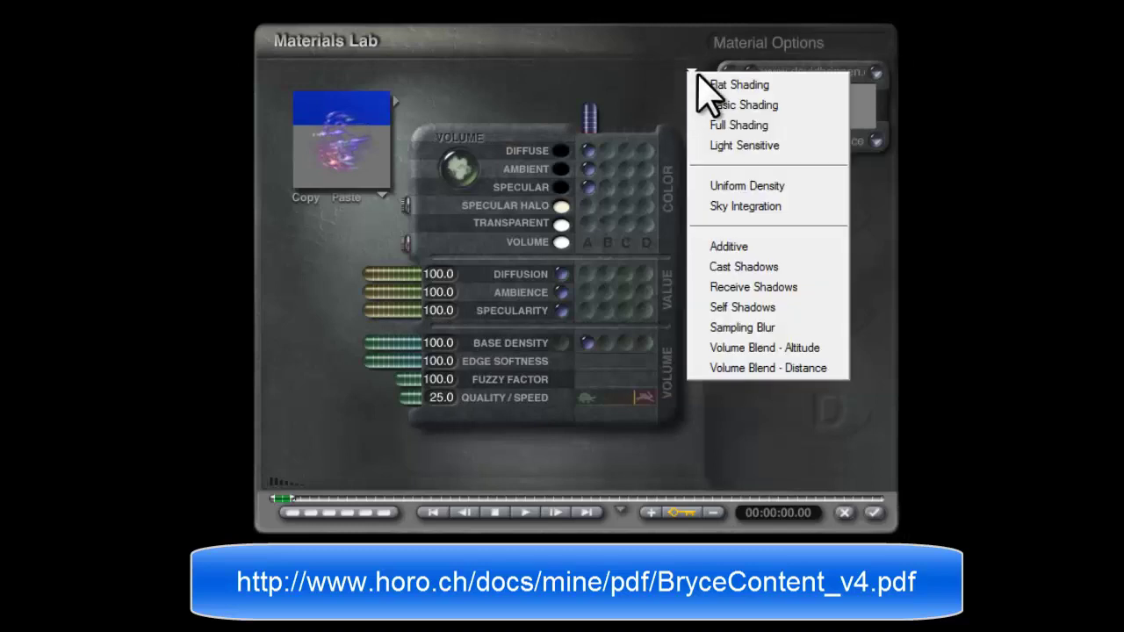
pyautogui.click(747, 246)
pyautogui.click(873, 513)
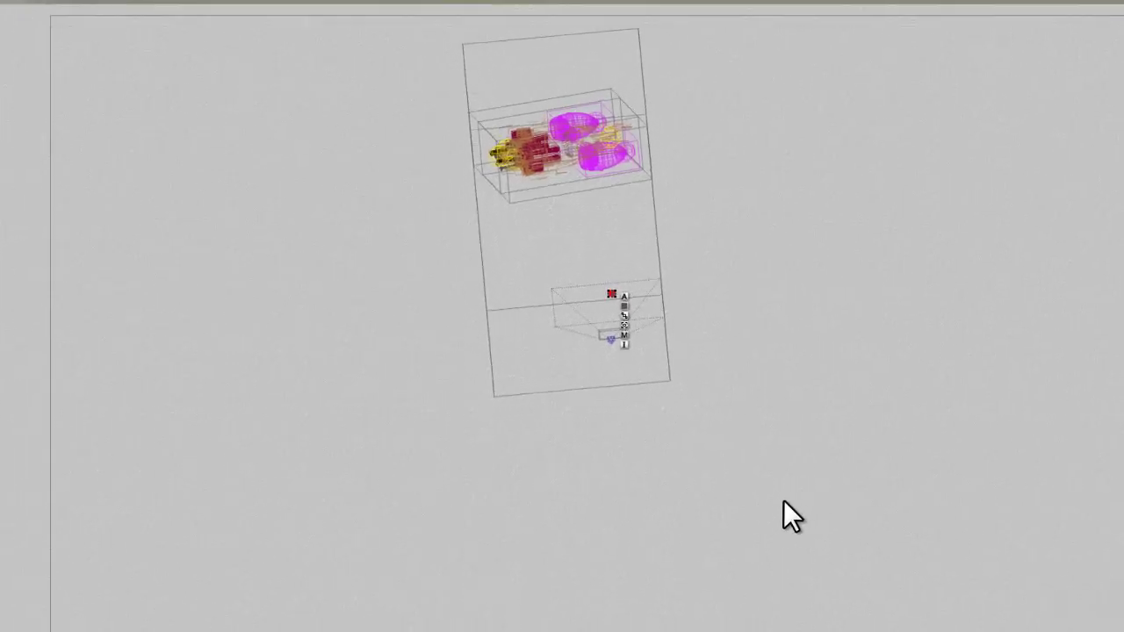
# Step: Enlarge and reposition the sphere in the top and side views to enclose the spaceship and camera, and test-render from the camera view
pyautogui.click(143, 41)
pyautogui.moveTo(139, 63); pyautogui.dragTo(148, 65)
pyautogui.moveTo(628, 309); pyautogui.dragTo(612, 235)
pyautogui.press('3')
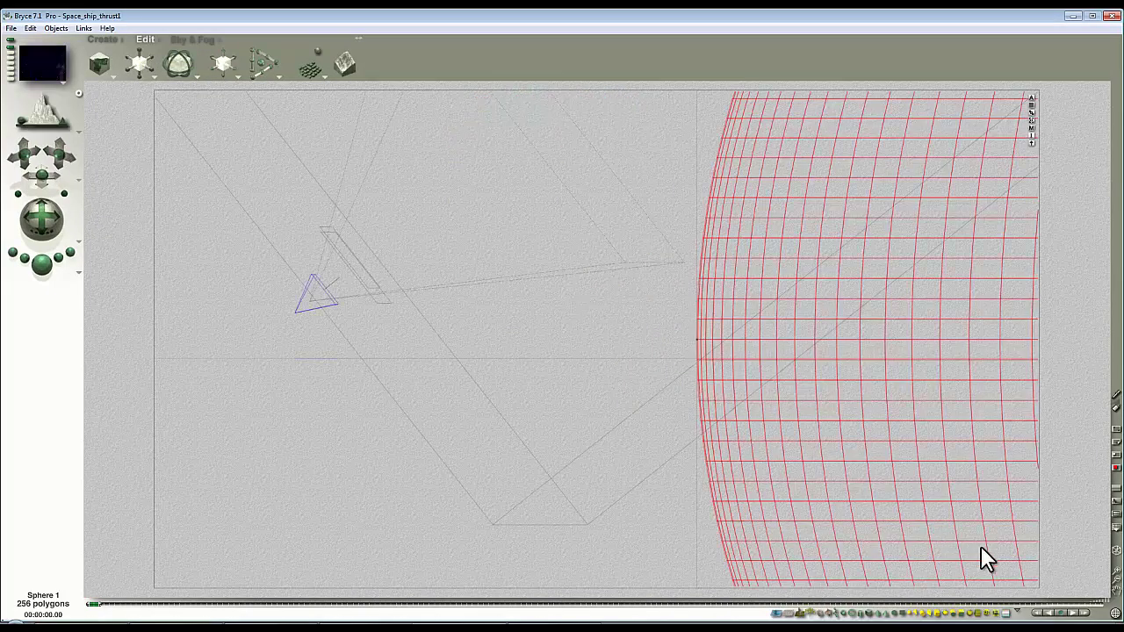
pyautogui.click(1117, 587)
pyautogui.click(1117, 586)
pyautogui.moveTo(664, 410); pyautogui.dragTo(623, 213)
pyautogui.moveTo(146, 64); pyautogui.dragTo(383, 302)
pyautogui.press('1')
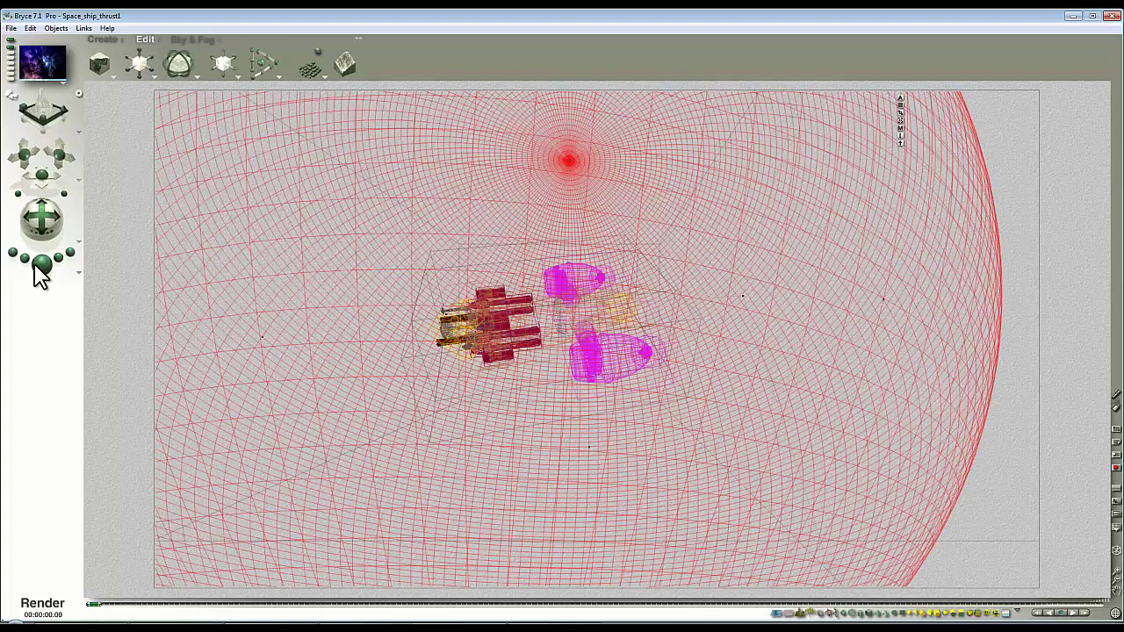
pyautogui.hotkey('ctrl', 'r')
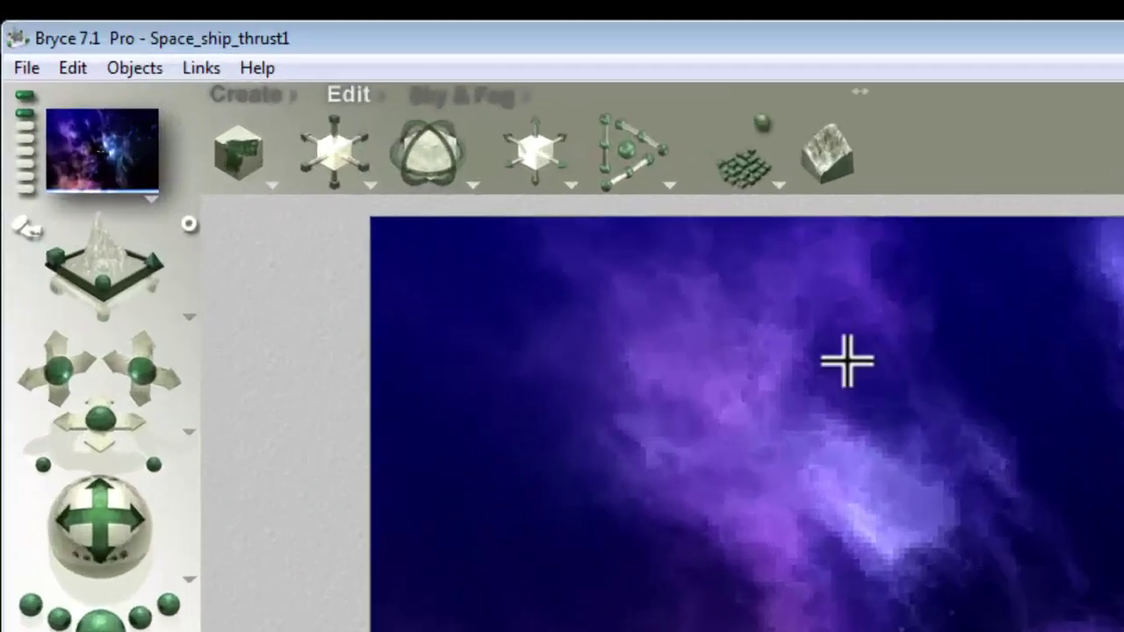
pyautogui.press('Escape')
# Step: Rotate the large volumetric sphere to rearrange the nebula clouds behind the ship, and test-render the result
pyautogui.moveTo(443, 174)
pyautogui.mouseDown()
pyautogui.moveTo(453, 172)
pyautogui.moveTo(434, 167)
pyautogui.mouseUp()
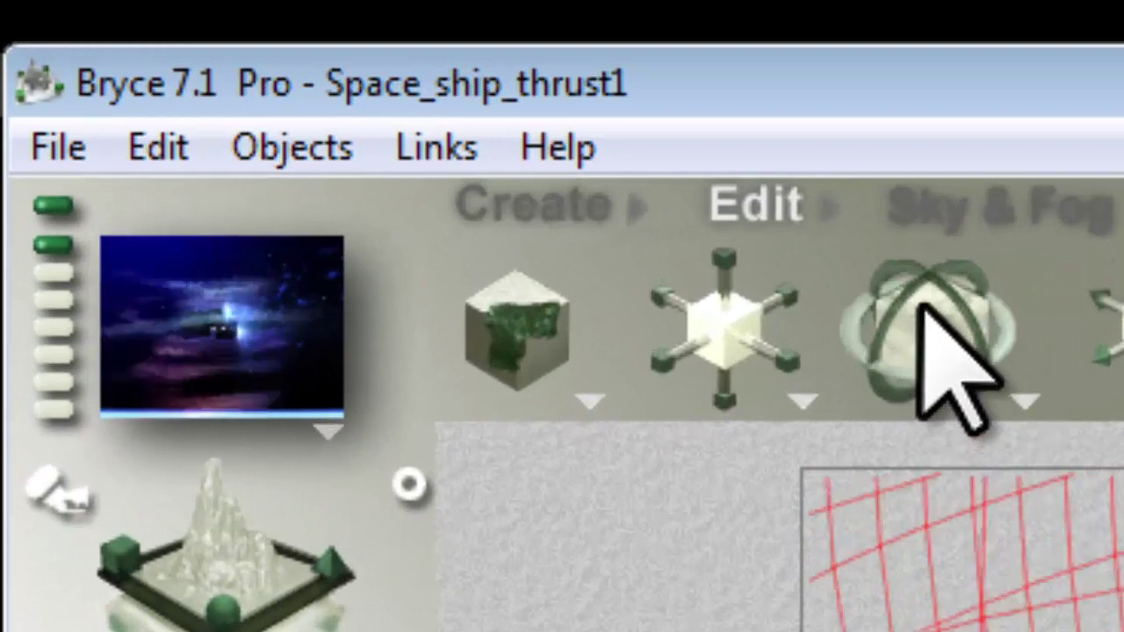
pyautogui.moveTo(961, 263)
pyautogui.mouseDown()
pyautogui.moveTo(971, 266)
pyautogui.moveTo(947, 267)
pyautogui.moveTo(961, 261)
pyautogui.mouseUp()
pyautogui.moveTo(756, 337); pyautogui.dragTo(753, 338)
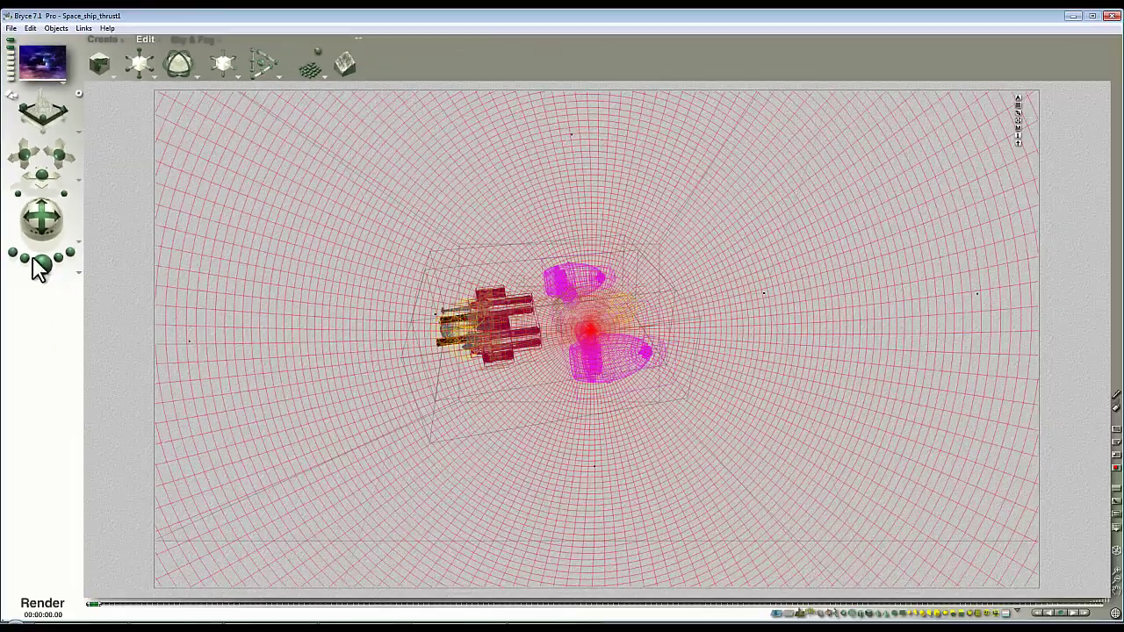
pyautogui.hotkey('ctrl', 'r')
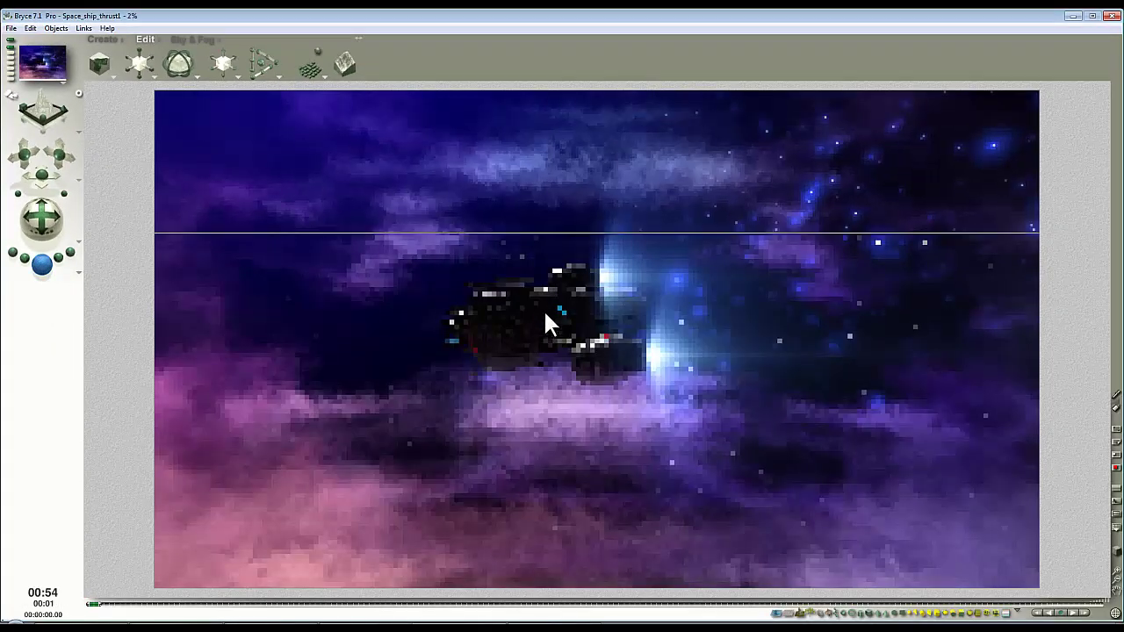
pyautogui.click(466, 267)
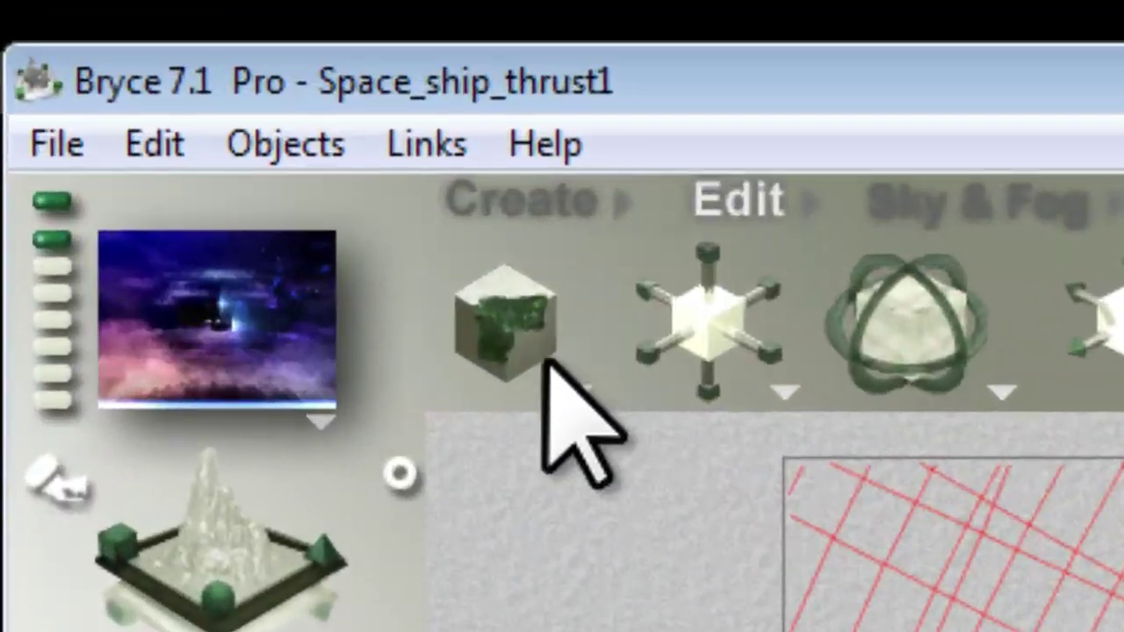
# Step: Rotate the sphere further until the nebula streaks diagonally across the background, and render the scene in more detail
pyautogui.moveTo(925, 370); pyautogui.dragTo(905, 359)
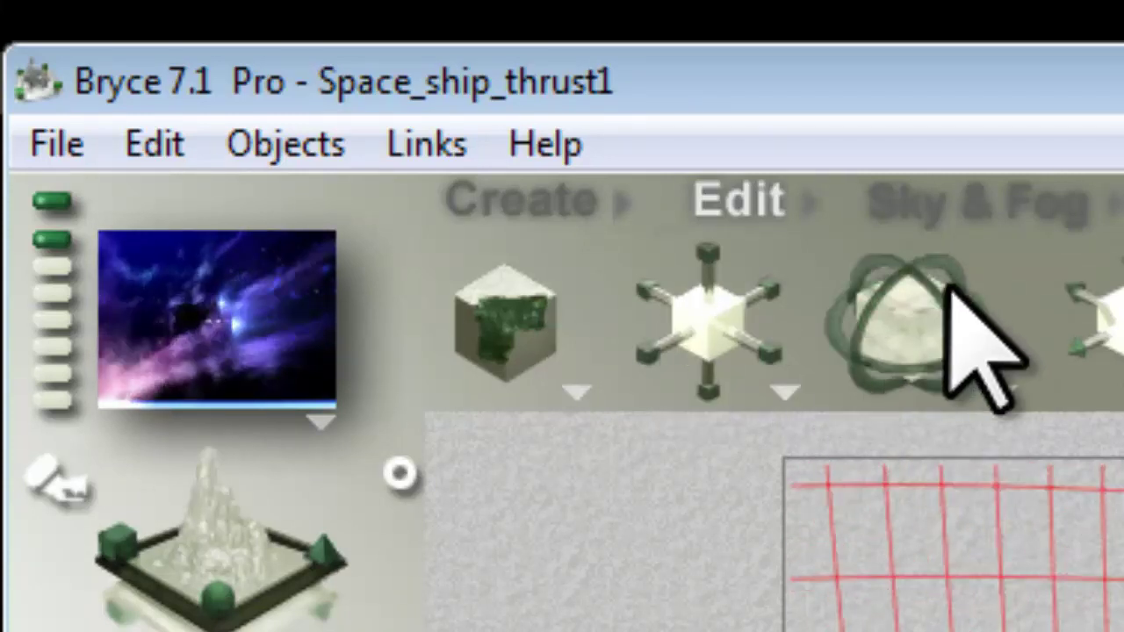
pyautogui.moveTo(966, 276); pyautogui.dragTo(935, 297)
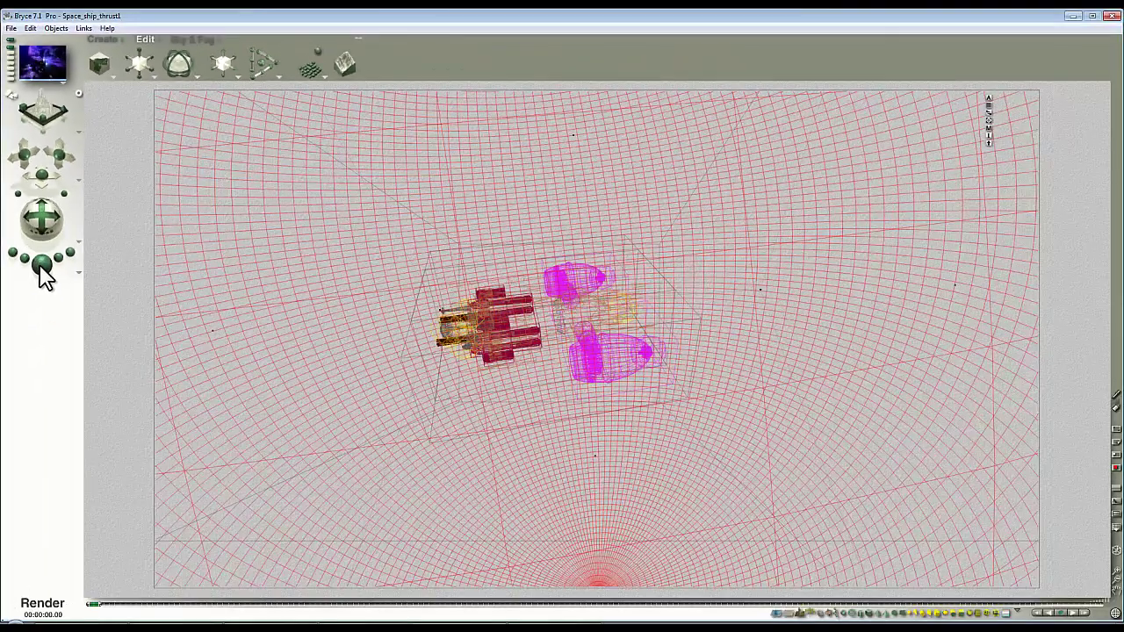
pyautogui.click(41, 265)
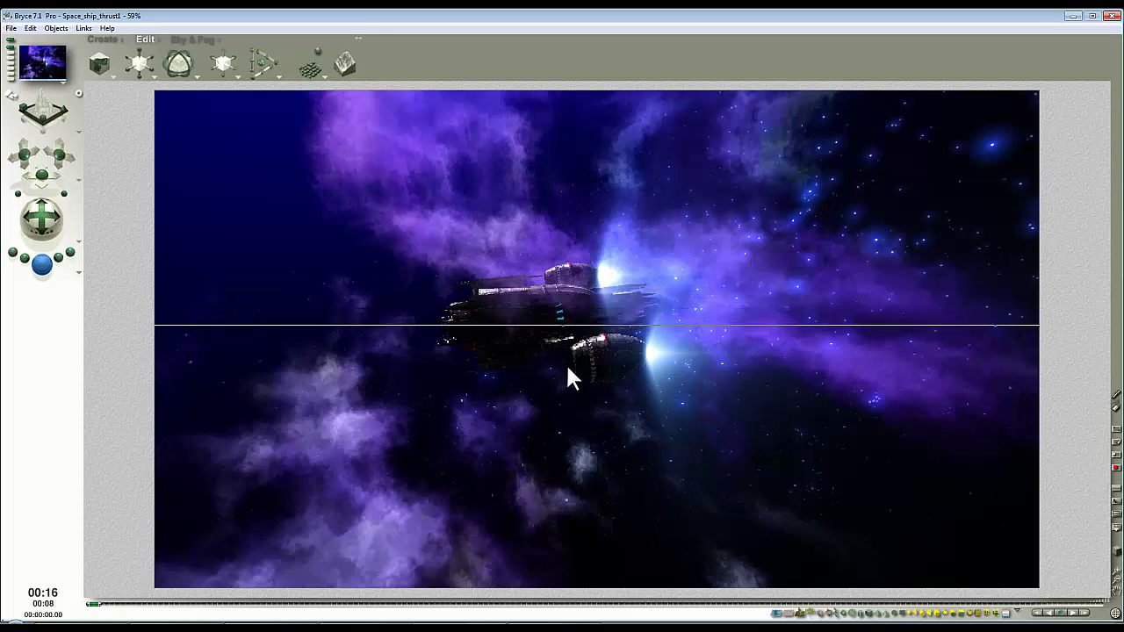
pyautogui.click(512, 356)
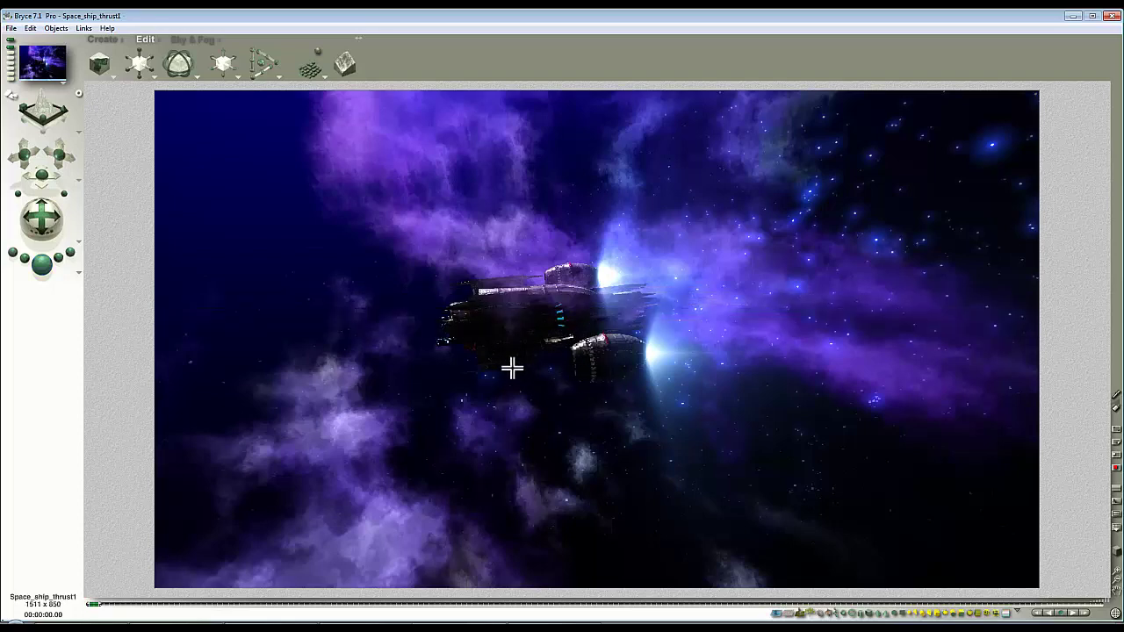
pyautogui.click(531, 350)
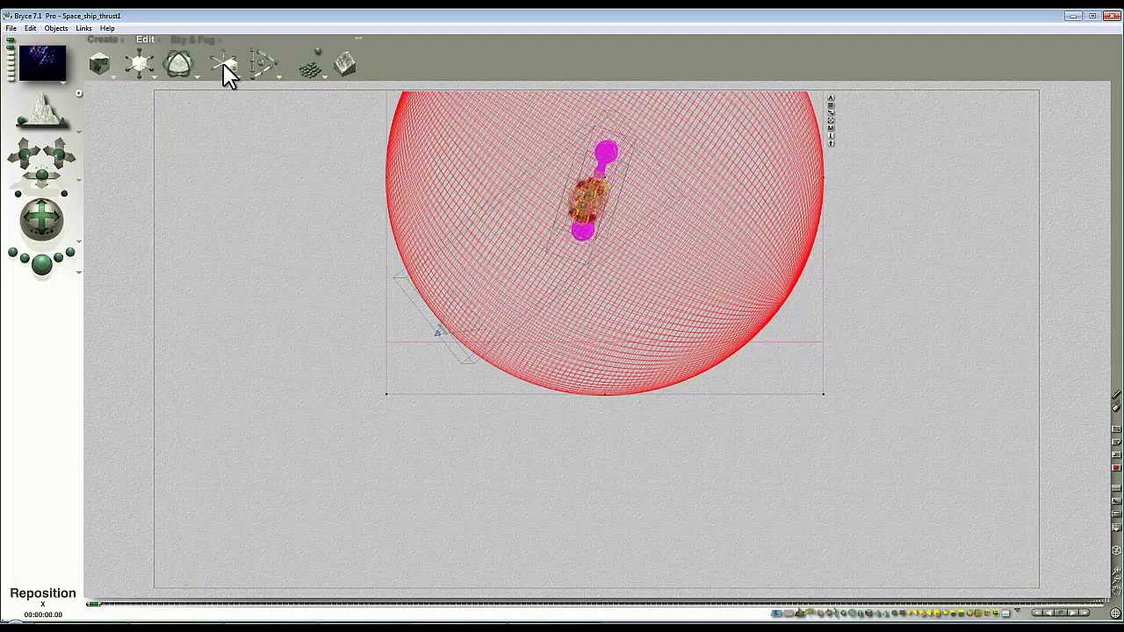
# Step: Create a radial light, resize it, and place it between the camera and the spaceship
pyautogui.click(92, 40)
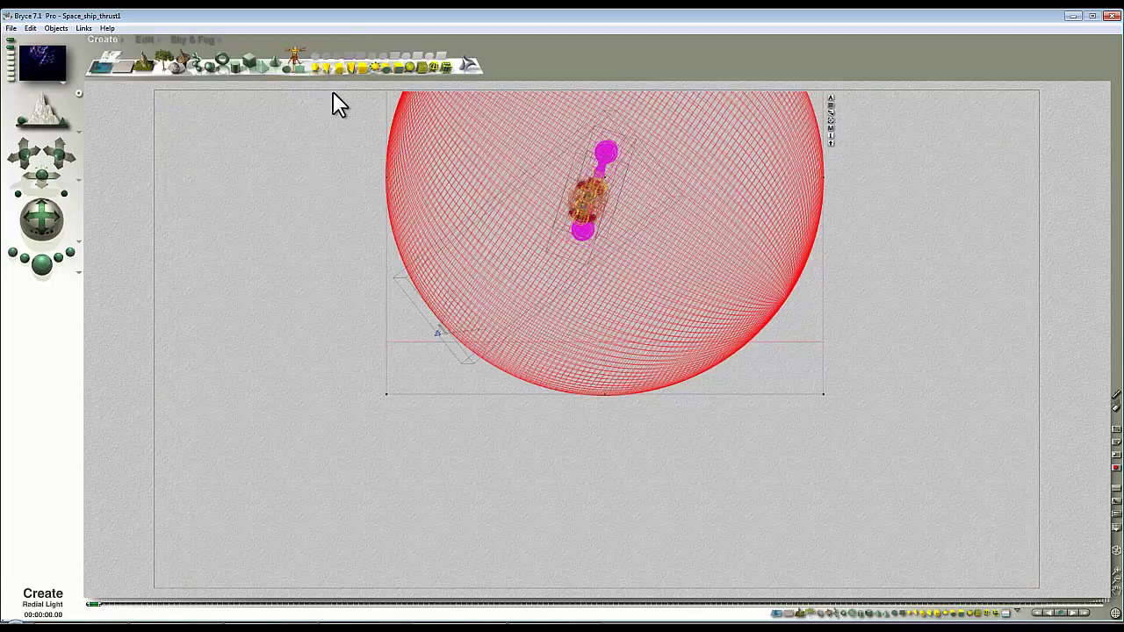
pyautogui.click(316, 68)
pyautogui.click(146, 40)
pyautogui.moveTo(145, 68); pyautogui.dragTo(228, 71)
pyautogui.moveTo(477, 358); pyautogui.dragTo(510, 343)
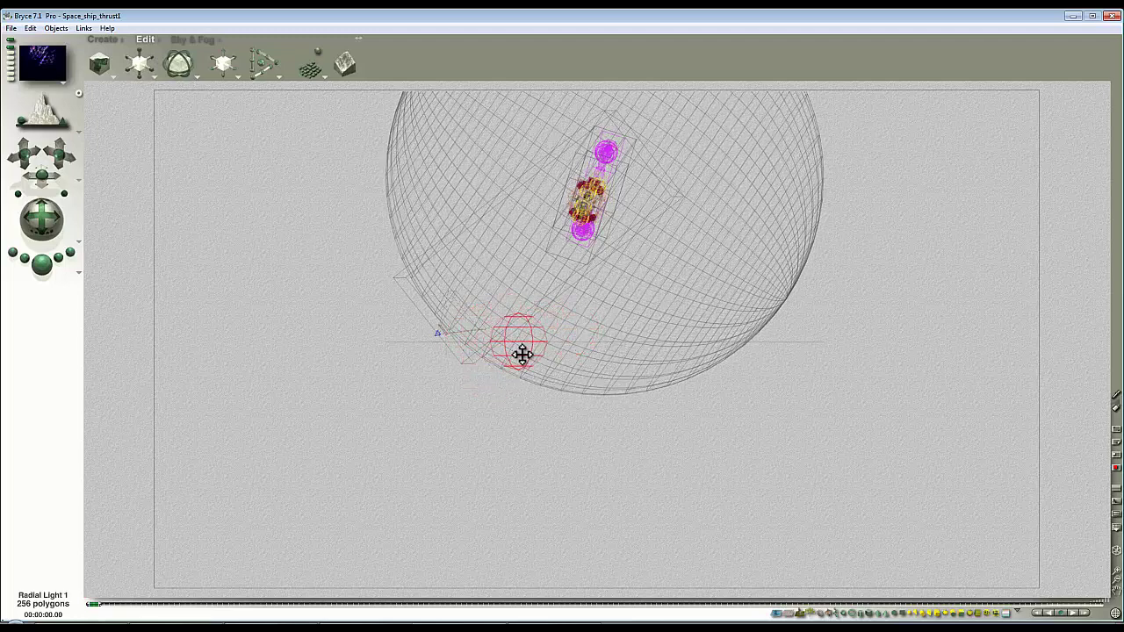
# Step: In the camera view, open the radial light's settings and set its uniform colour to blue, RGB 33, 60, 159
pyautogui.press('1')
pyautogui.click(1036, 569)
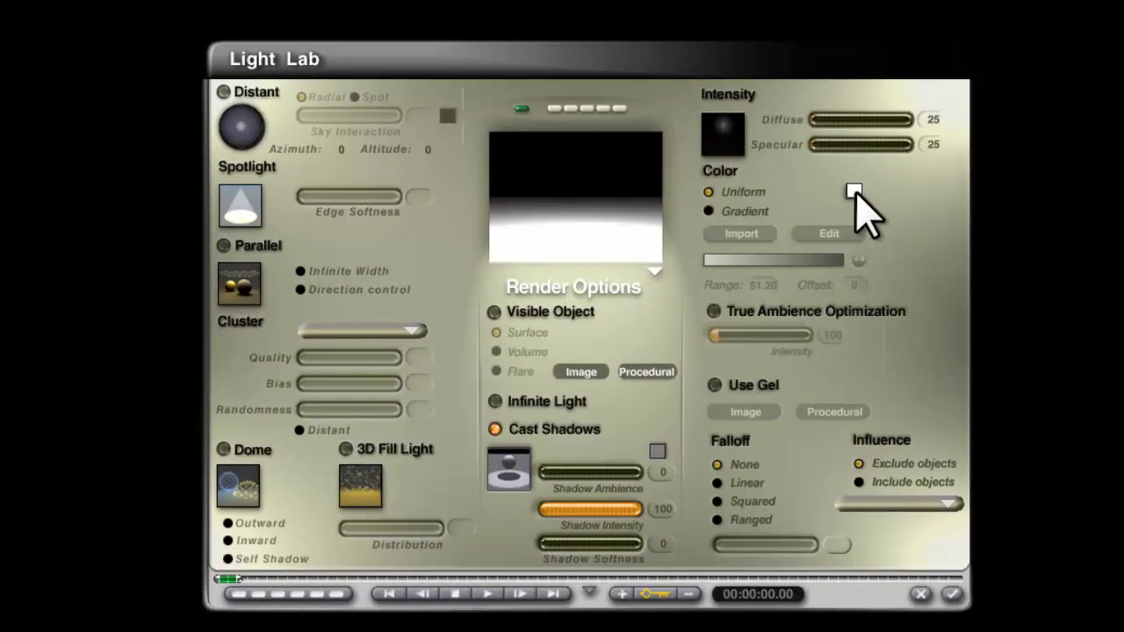
pyautogui.click(854, 192)
pyautogui.click(874, 194)
pyautogui.click(854, 191)
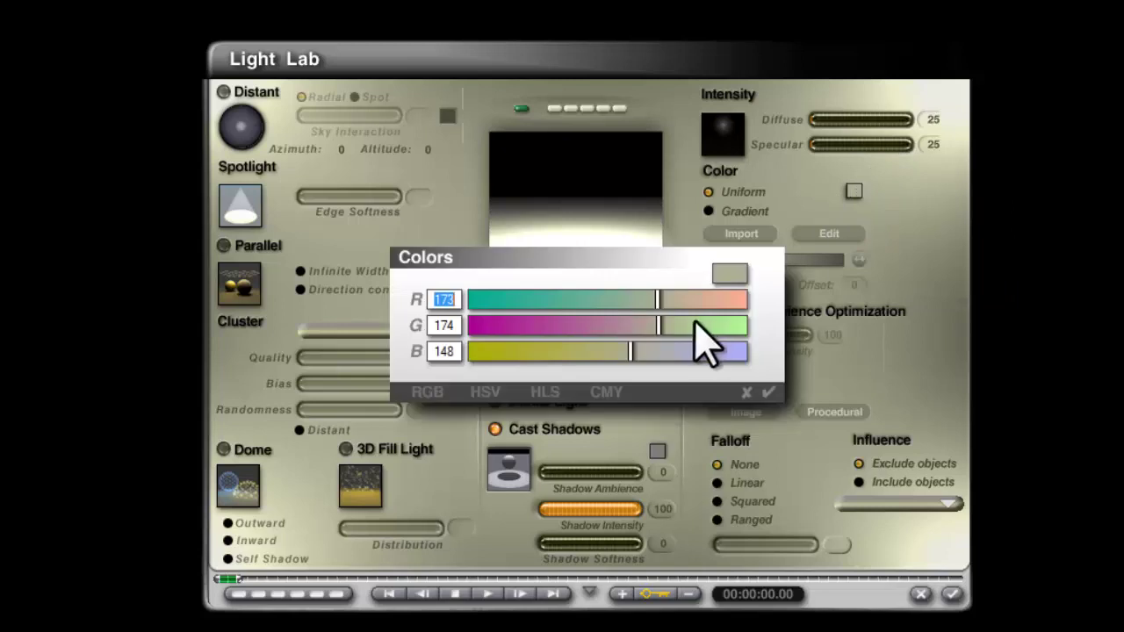
pyautogui.moveTo(647, 296); pyautogui.dragTo(501, 324)
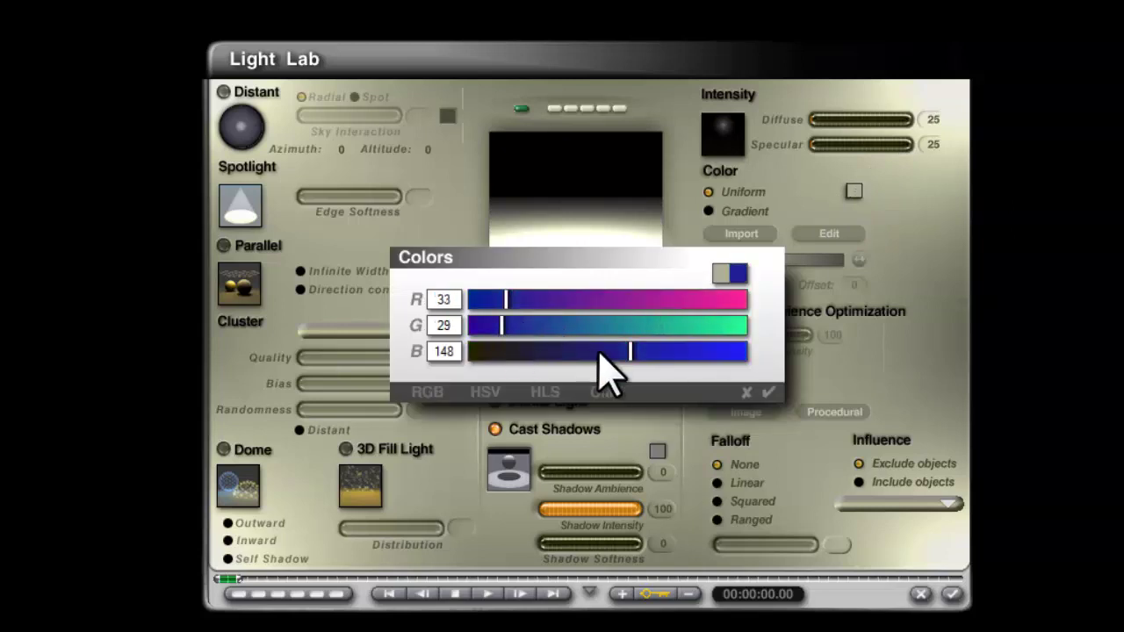
pyautogui.moveTo(631, 351); pyautogui.dragTo(642, 351)
pyautogui.moveTo(519, 325); pyautogui.dragTo(534, 326)
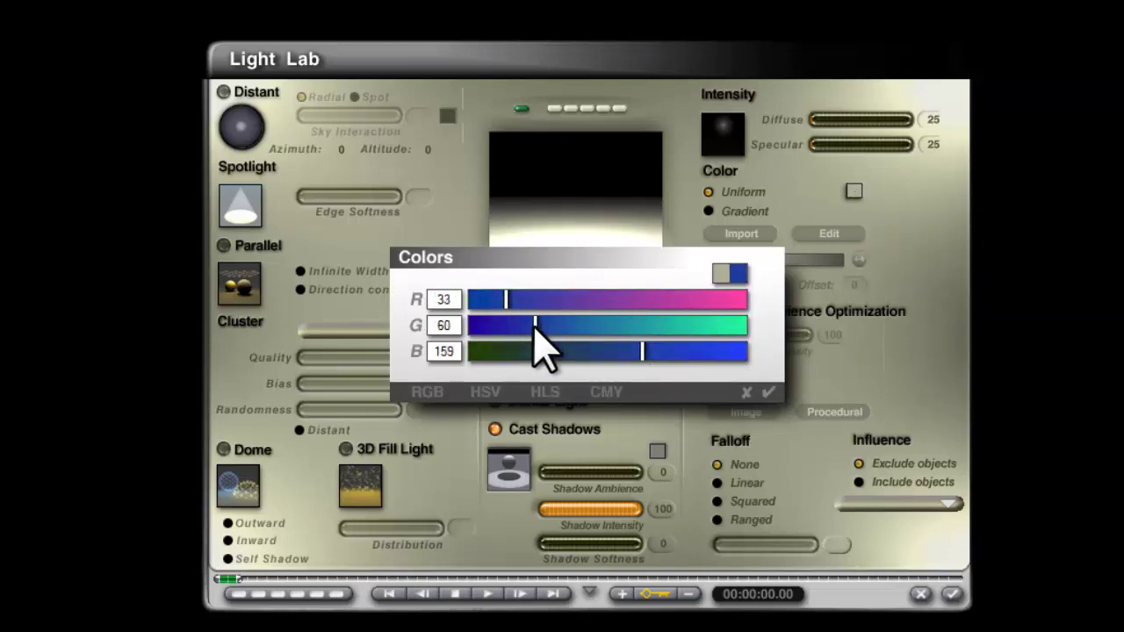
pyautogui.click(768, 392)
# Step: Lower the radial light's diffuse and specular intensity to 5 and apply the light settings
pyautogui.click(933, 121)
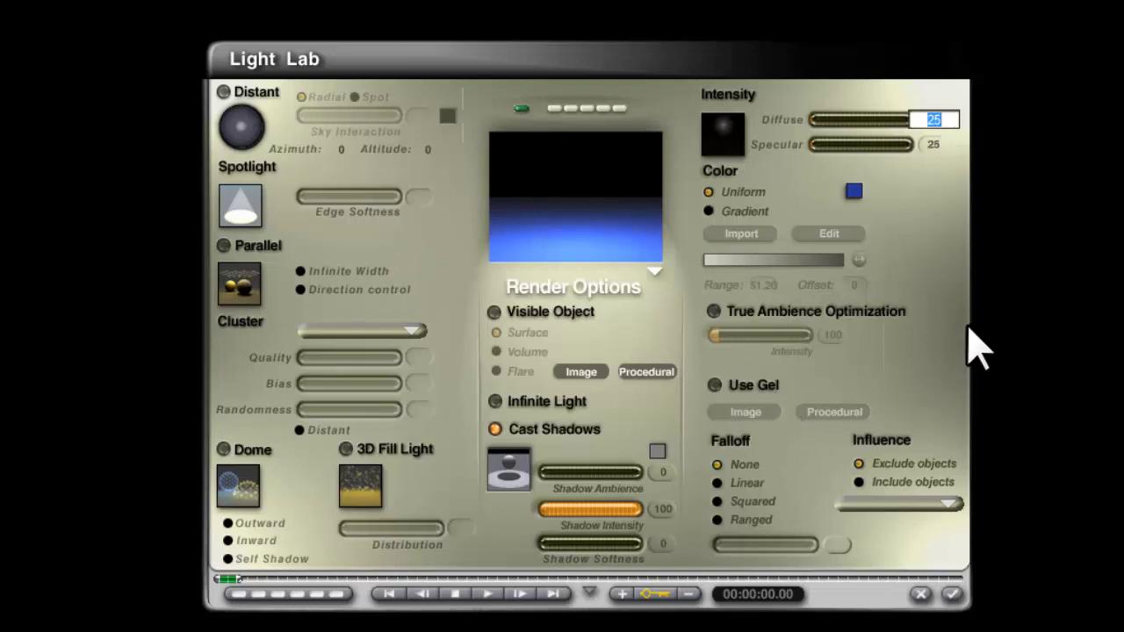
pyautogui.write('5')
pyautogui.press('Return')
pyautogui.press('Return')
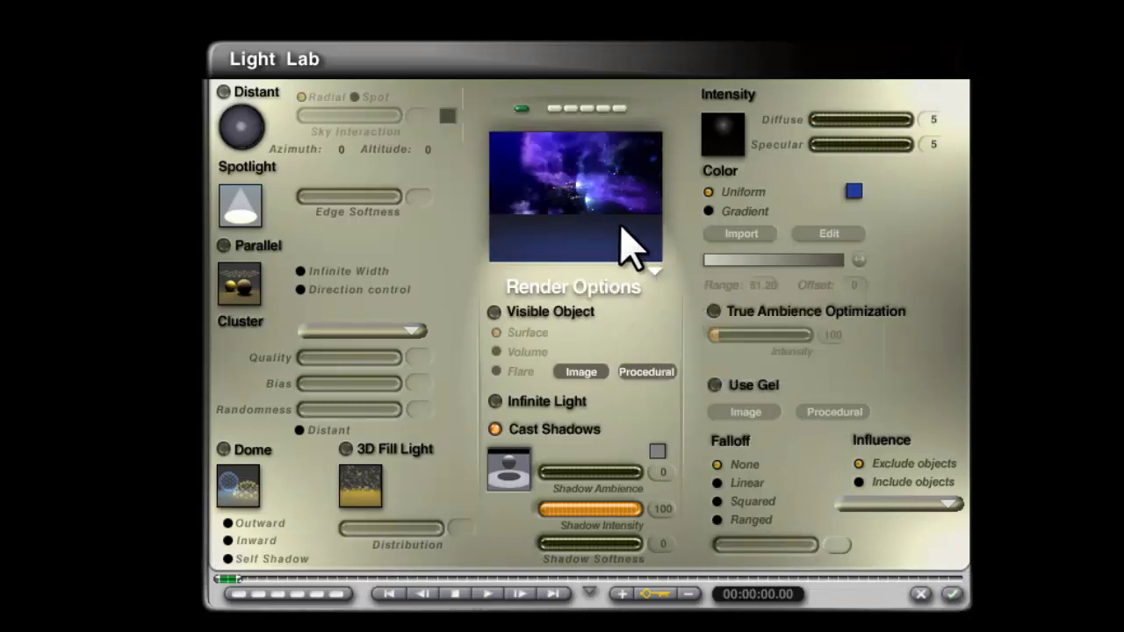
pyautogui.click(951, 594)
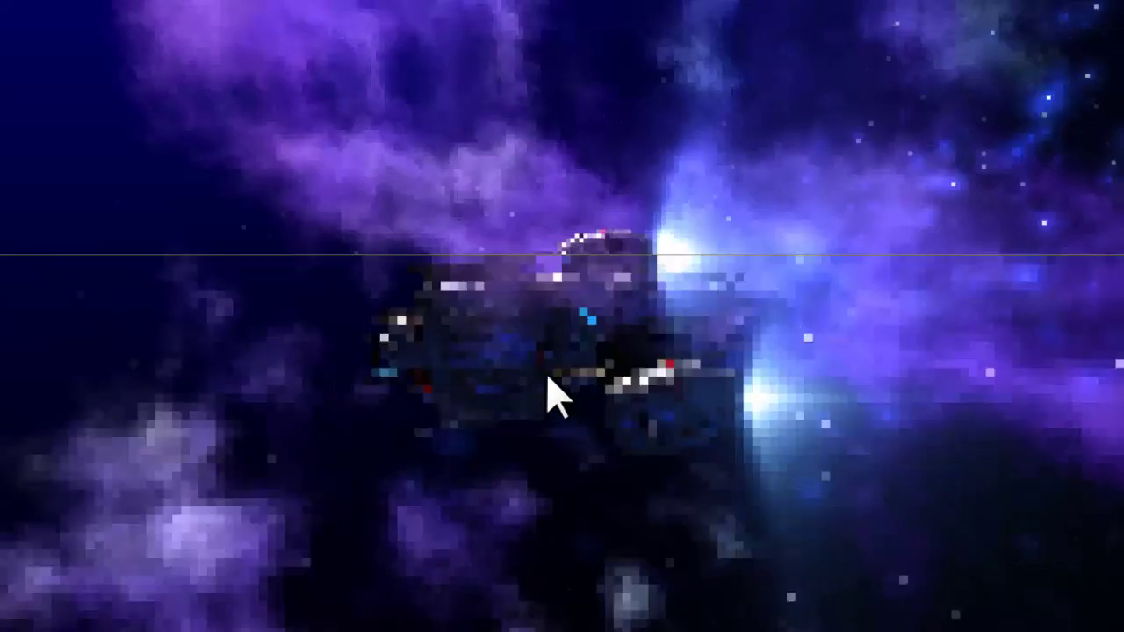
# Step: Render selected regions of the spaceship and its engines in finer detail to check the blue fill light
pyautogui.moveTo(751, 465); pyautogui.dragTo(545, 334)
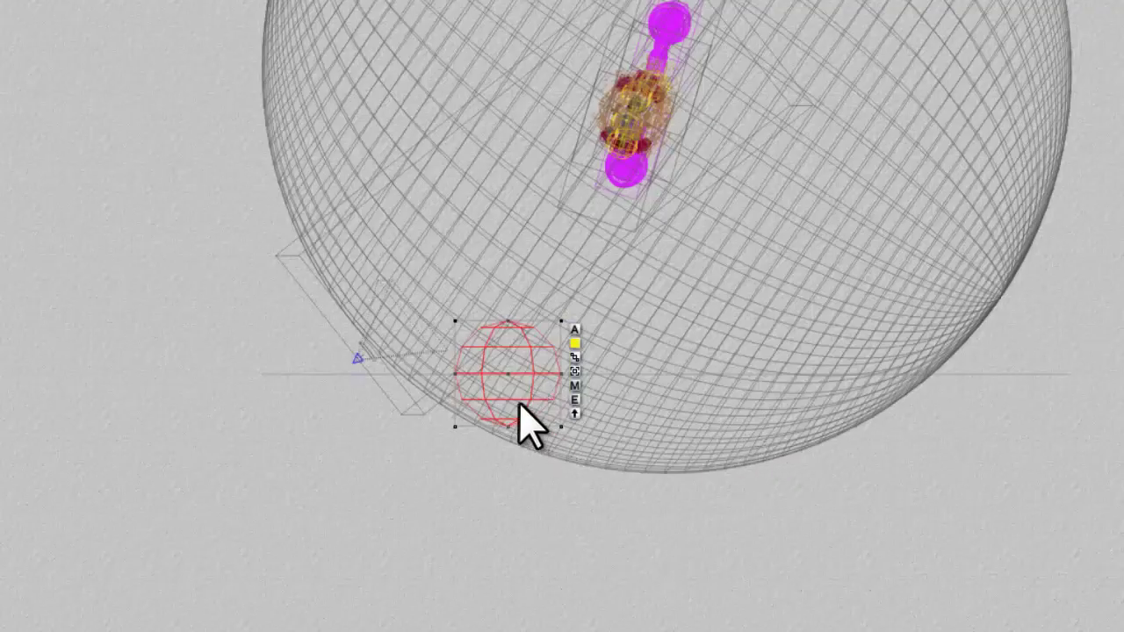
pyautogui.moveTo(520, 409); pyautogui.dragTo(729, 448)
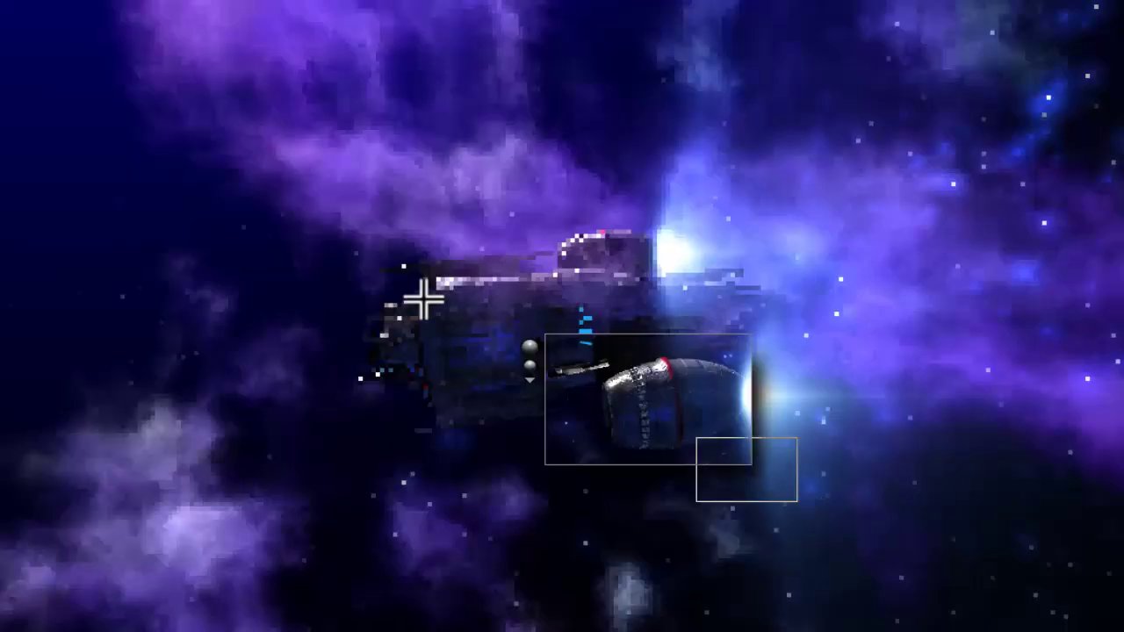
pyautogui.moveTo(423, 299); pyautogui.dragTo(797, 501)
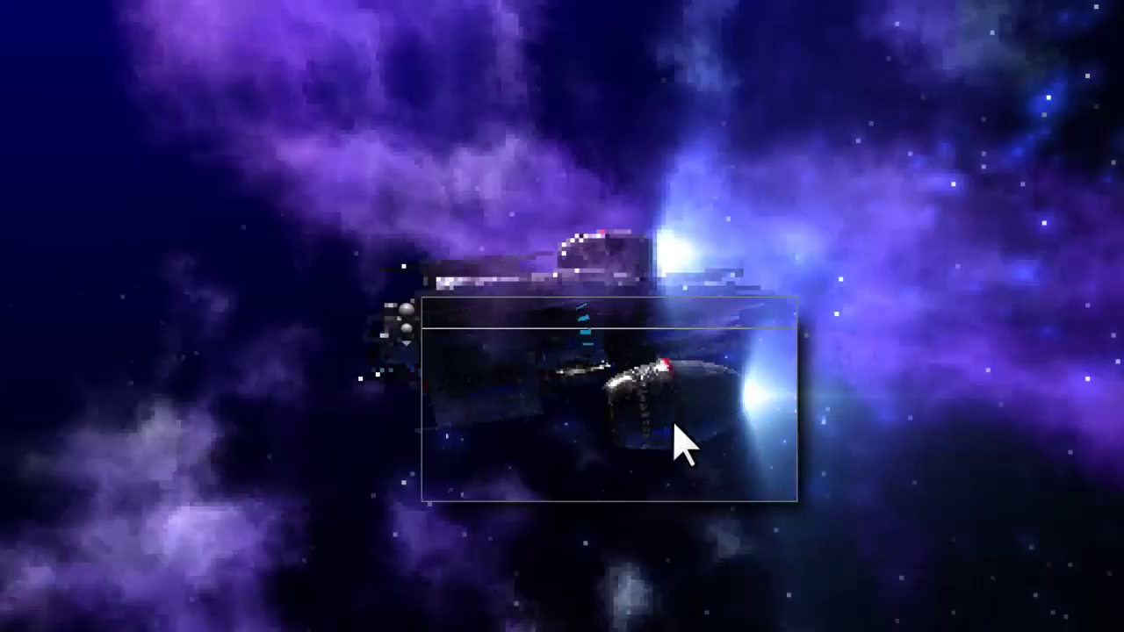
pyautogui.hotkey('ctrl', 'b')
pyautogui.moveTo(608, 460); pyautogui.dragTo(252, 209)
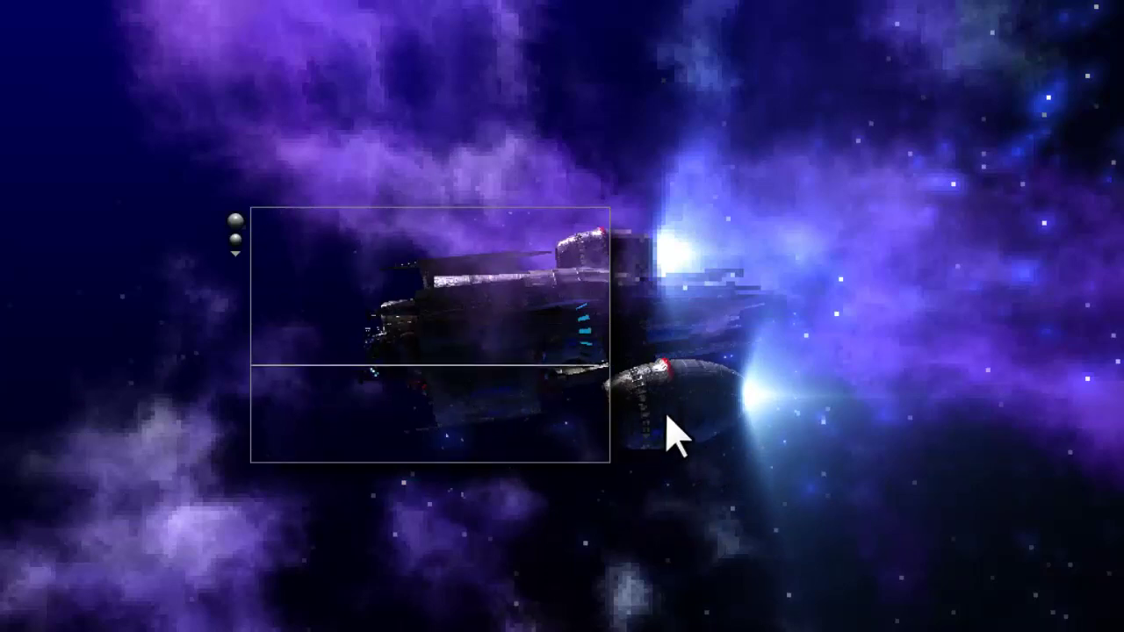
pyautogui.hotkey('ctrl', 'b')
pyautogui.moveTo(879, 462); pyautogui.dragTo(575, 170)
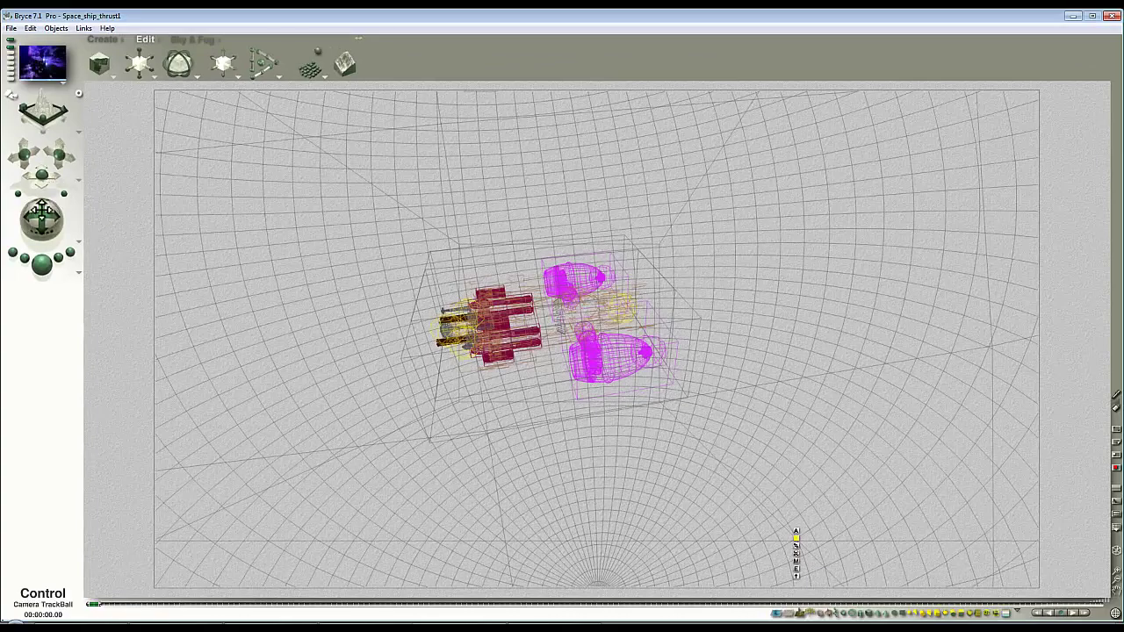
# Step: Adjust the camera's field of view slightly and render the scene
pyautogui.moveTo(63, 197); pyautogui.dragTo(68, 220)
pyautogui.click(42, 263)
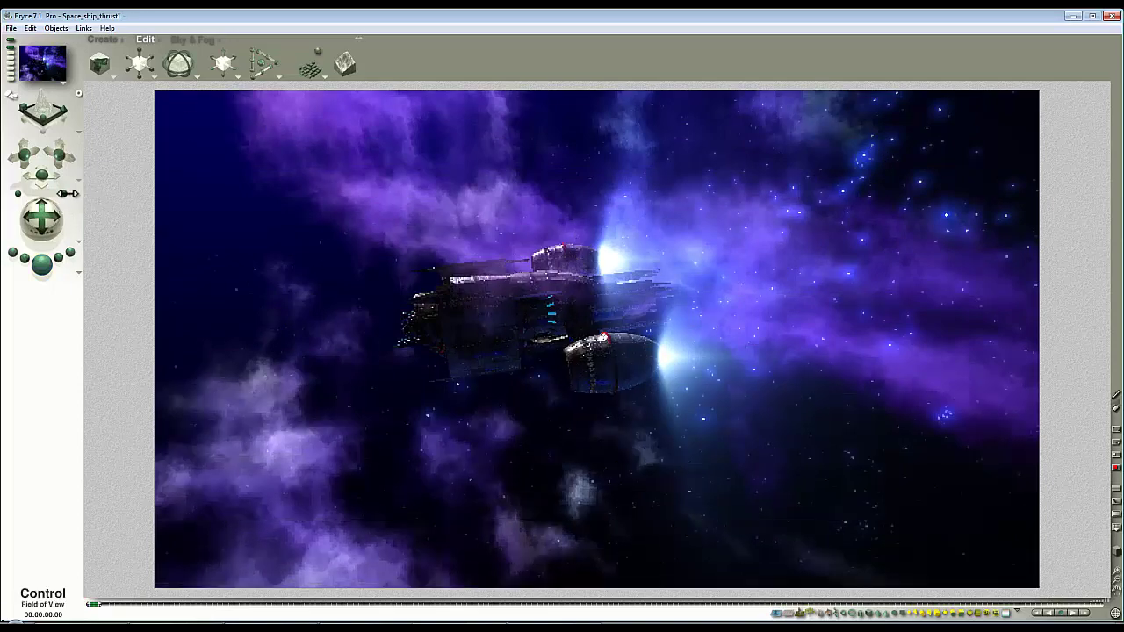
# Step: Adjust the sunlight direction in the sky settings and re-render the scene from the camera view
pyautogui.click(101, 167)
pyautogui.click(197, 39)
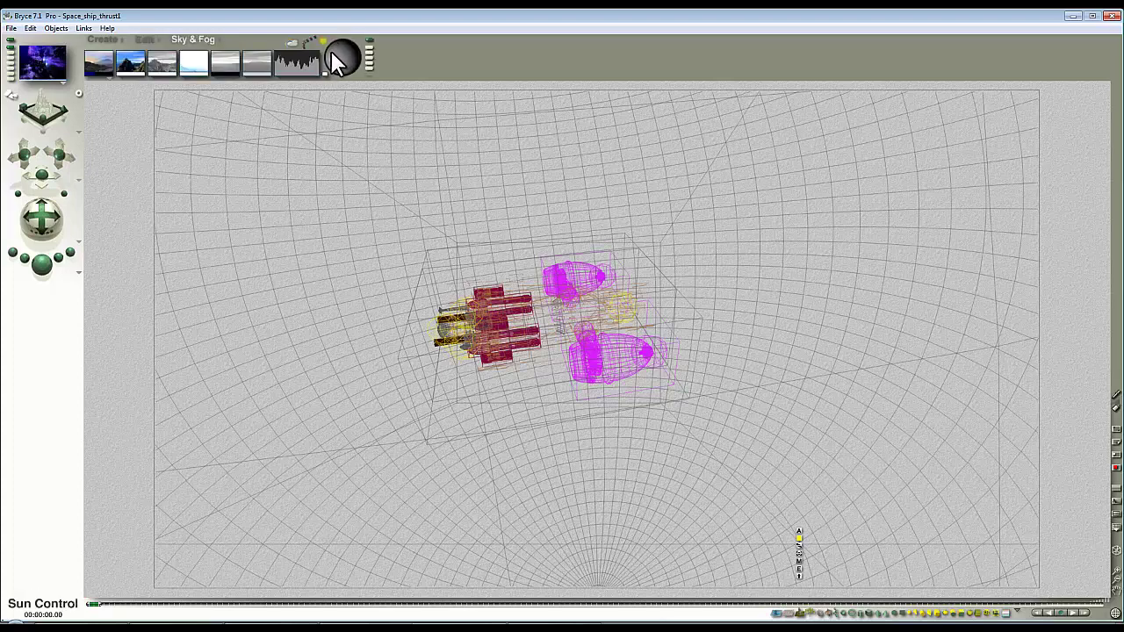
pyautogui.hotkey('ctrl', 'r')
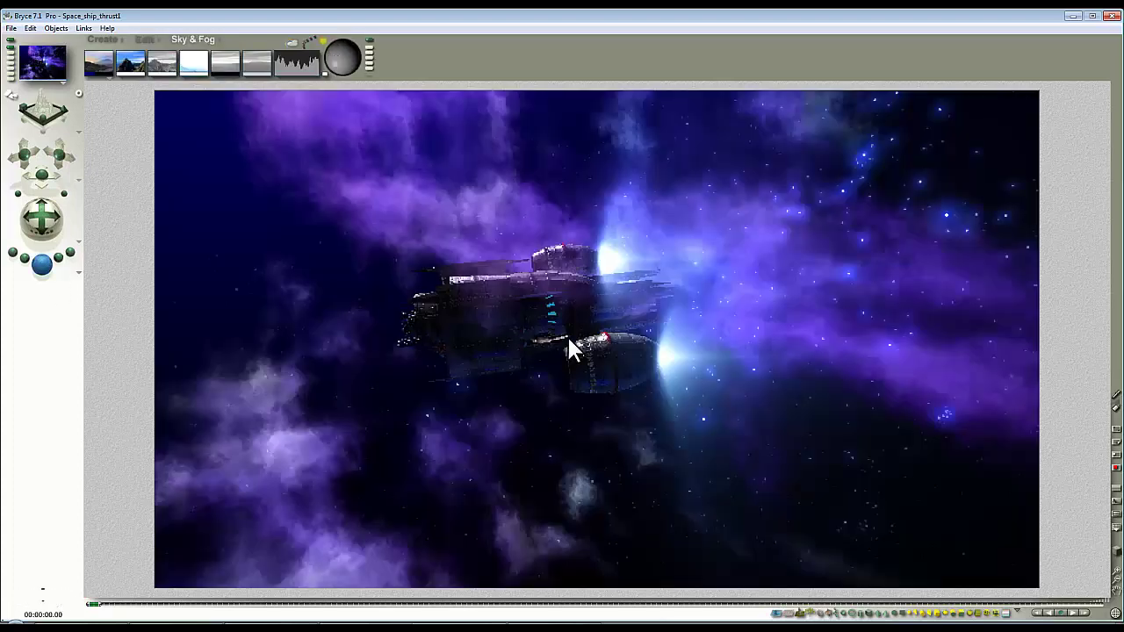